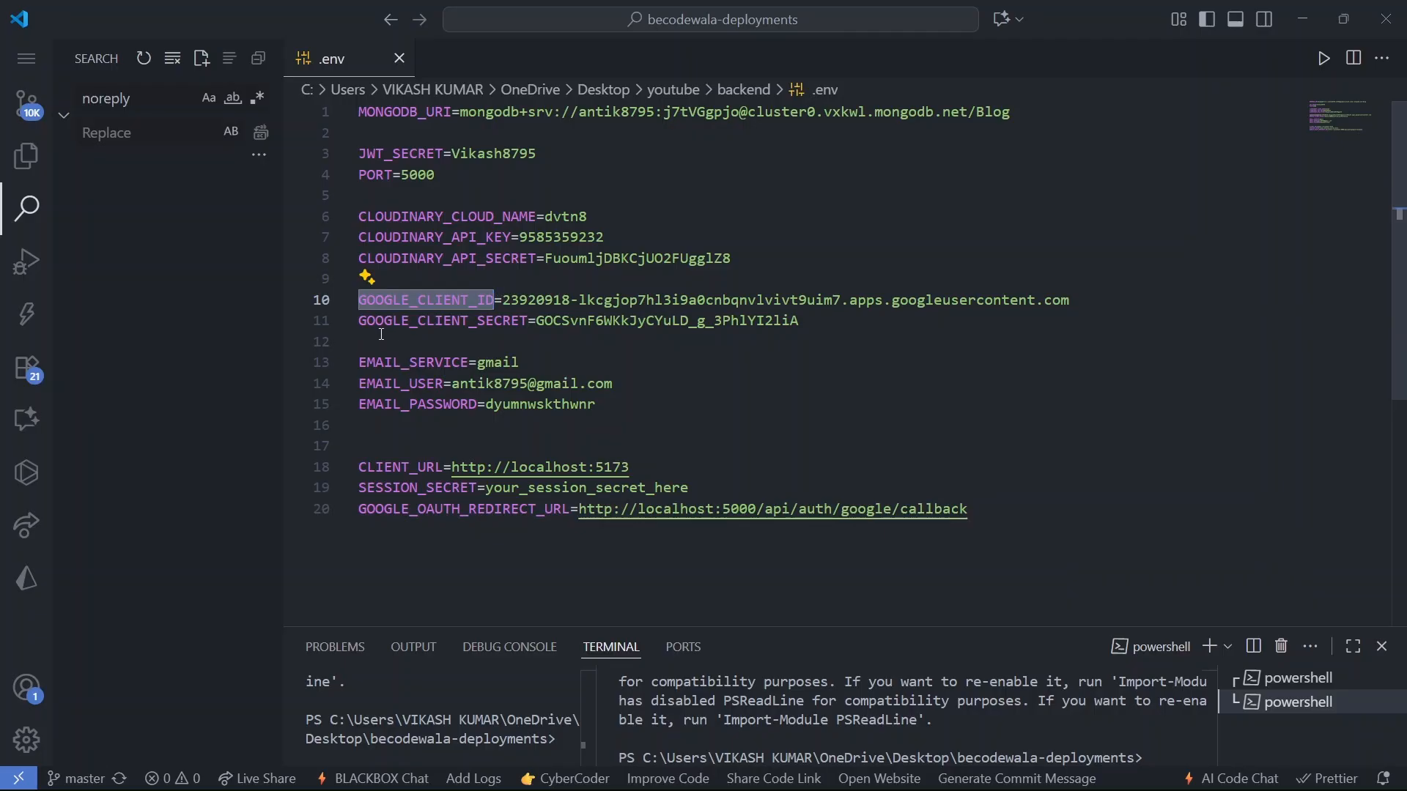
- Highlight the GOOGLE_CLIENT_ID and GOOGLE_CLIENT_SECRET lines in .env, then minimize VS Code
{"action": "left_click_drag", "start_coordinate": [361, 320], "coordinate": [525, 316]}
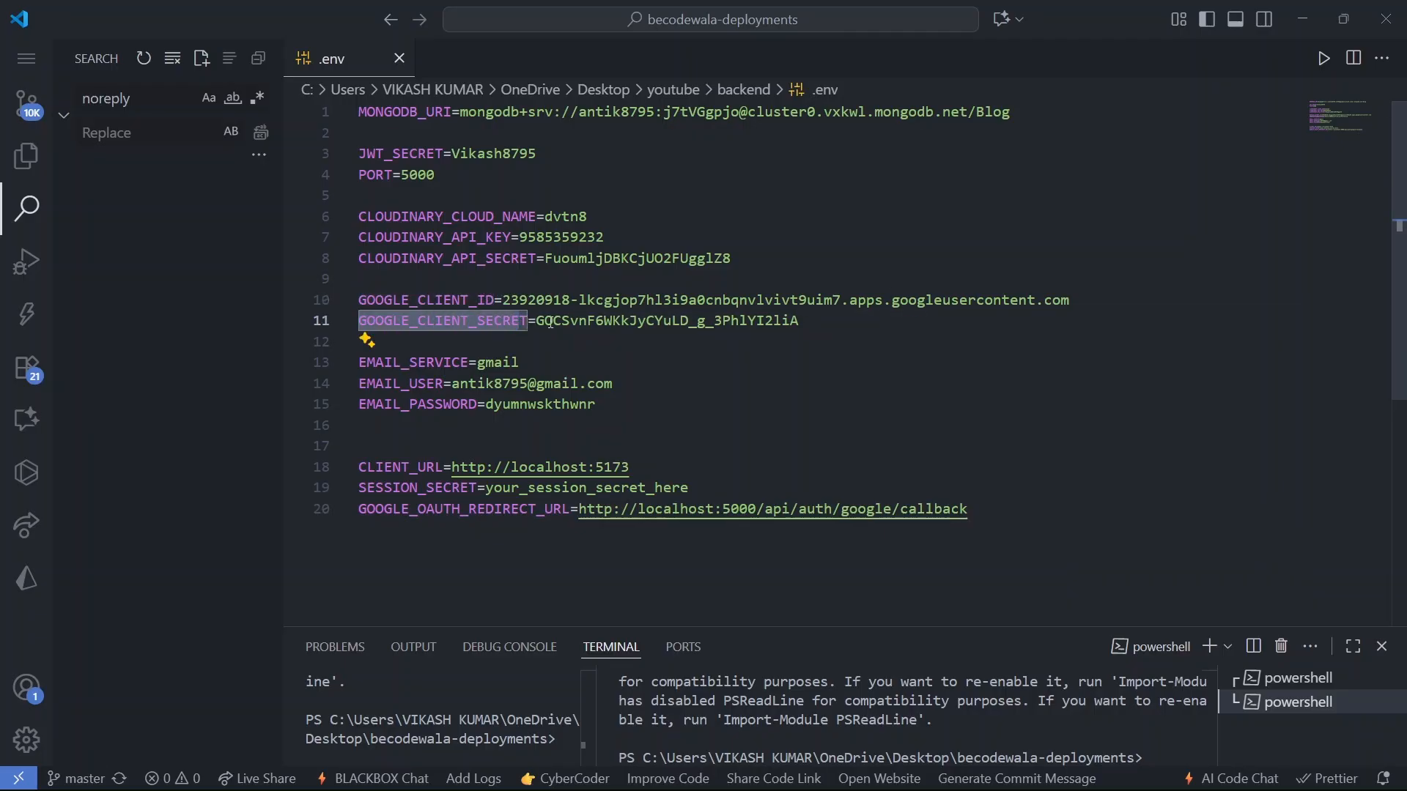
{"action": "double_click", "coordinate": [498, 362]}
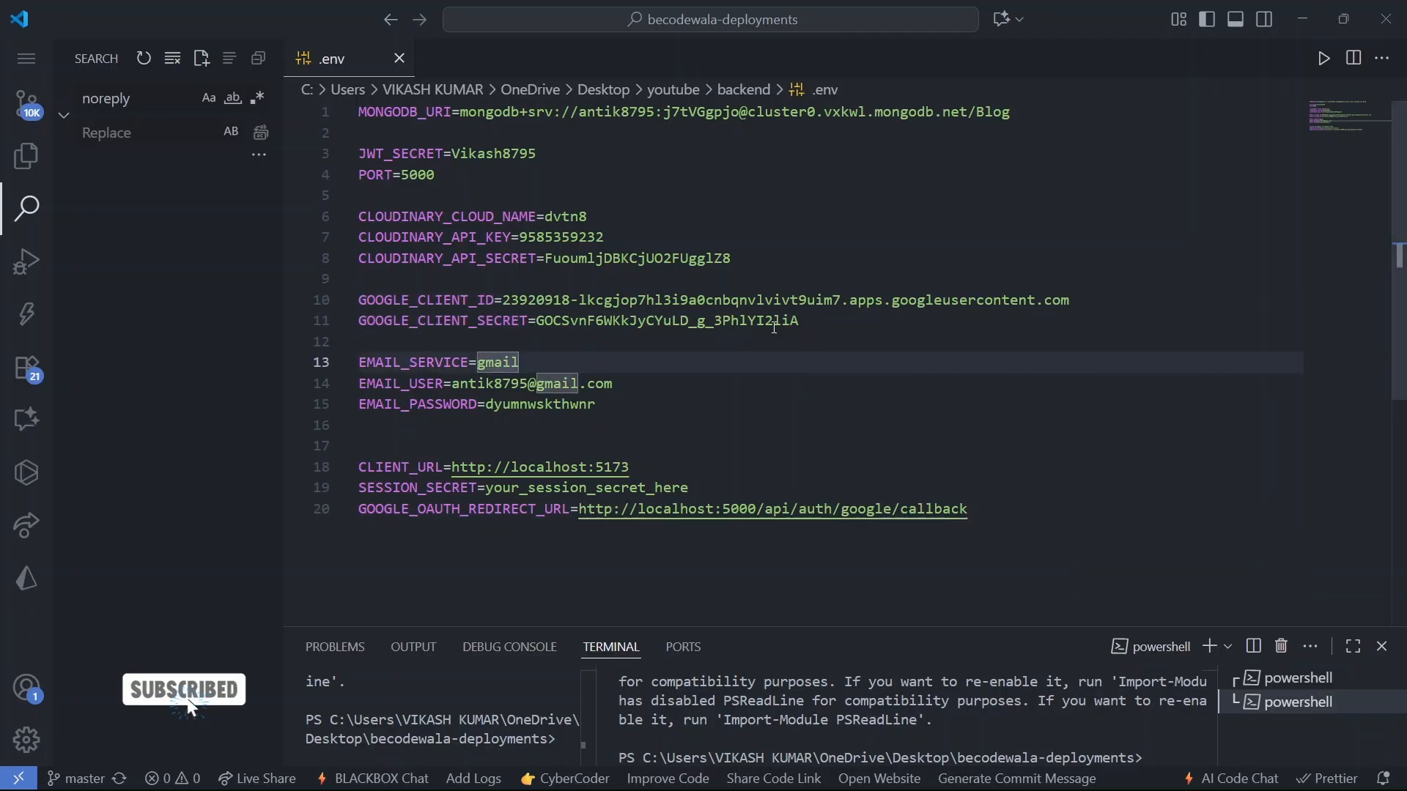
{"action": "left_click_drag", "start_coordinate": [799, 322], "coordinate": [370, 301]}
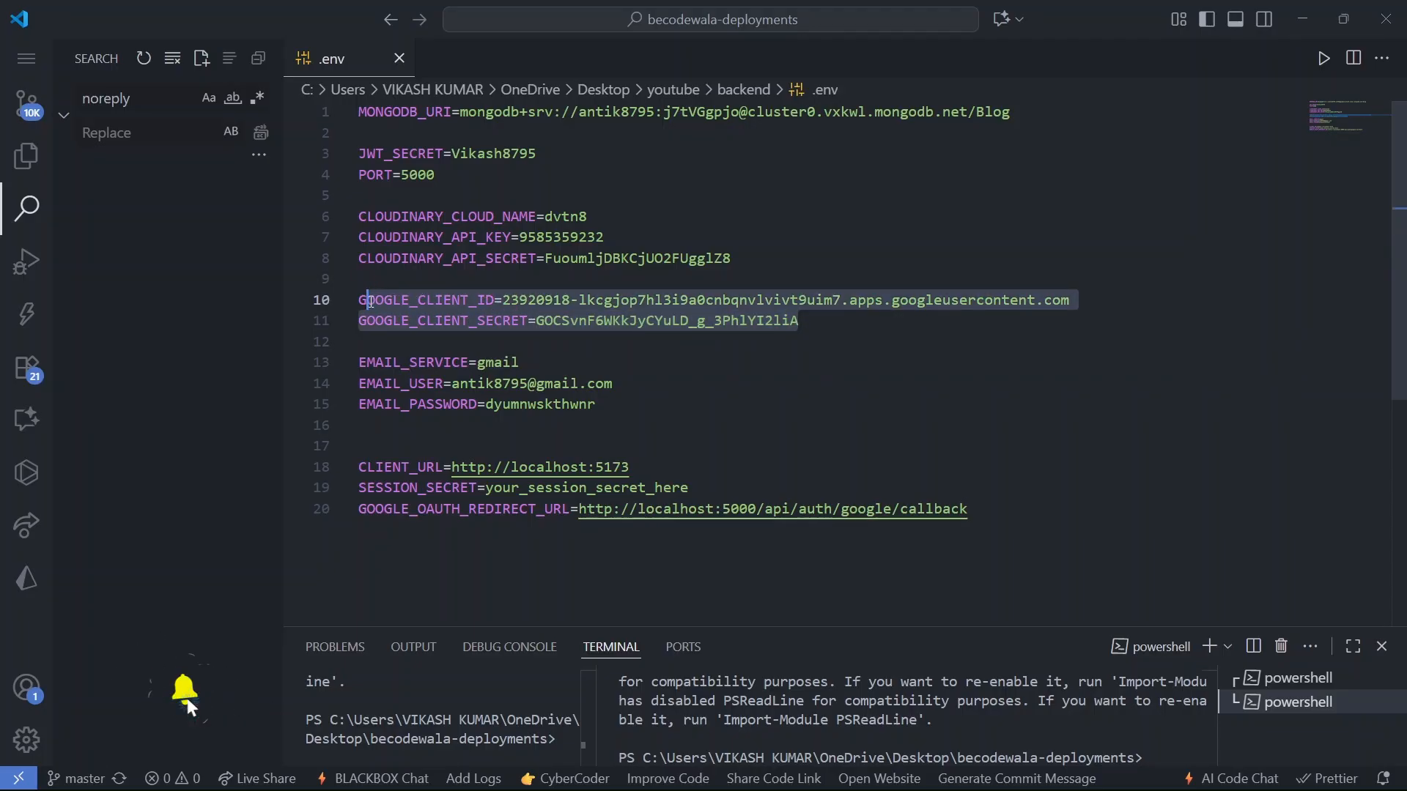
{"action": "double_click", "coordinate": [477, 320]}
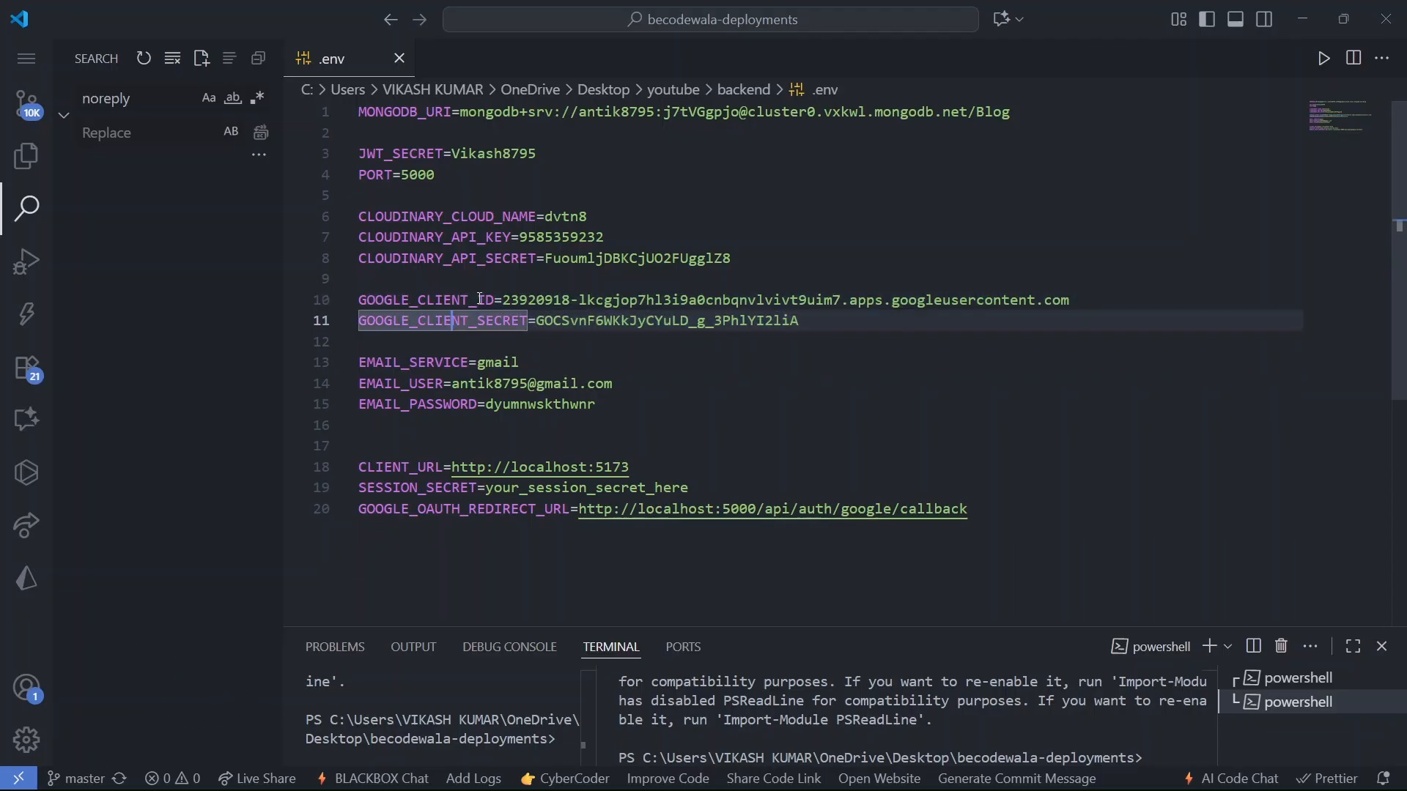
{"action": "left_click_drag", "start_coordinate": [505, 299], "coordinate": [1042, 303]}
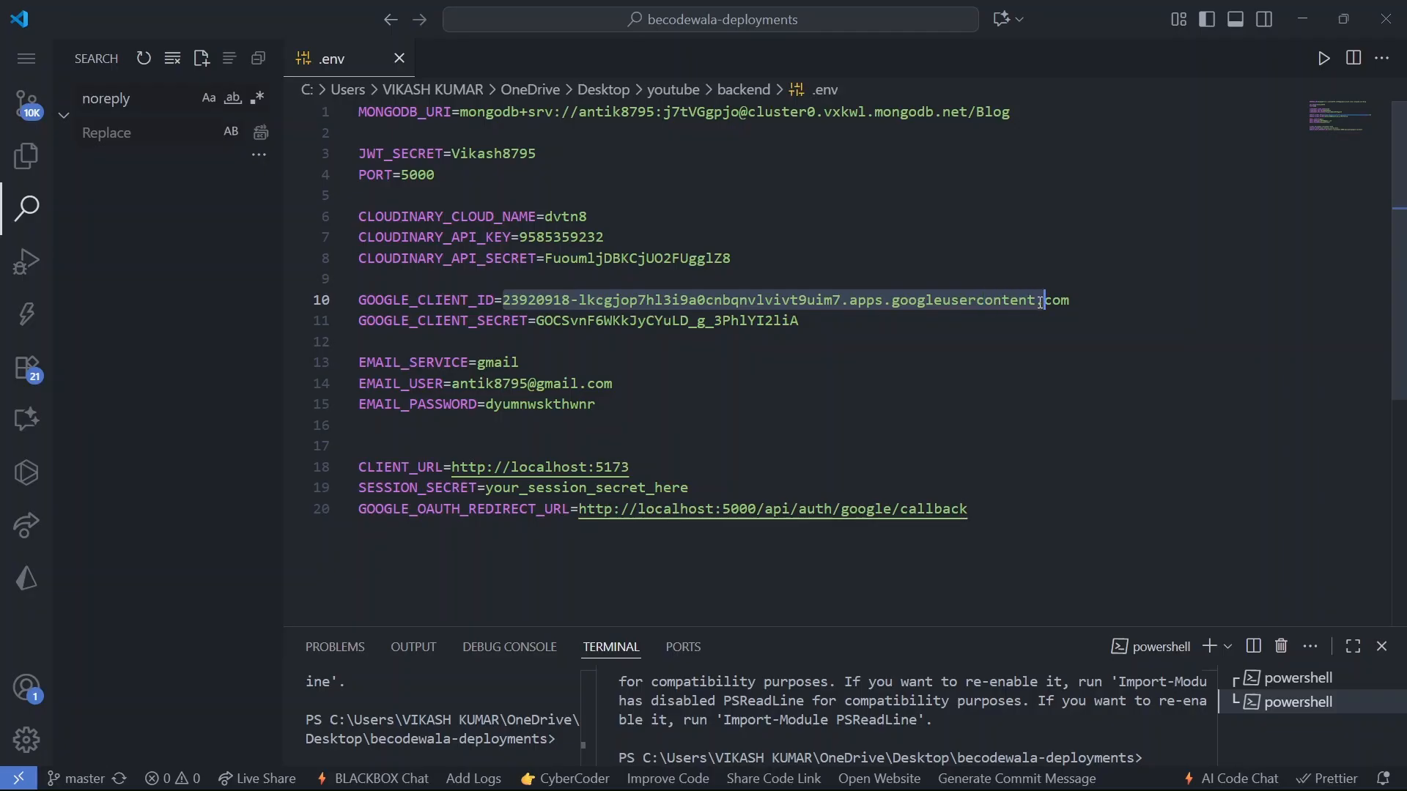
{"action": "left_click_drag", "start_coordinate": [822, 330], "coordinate": [418, 323]}
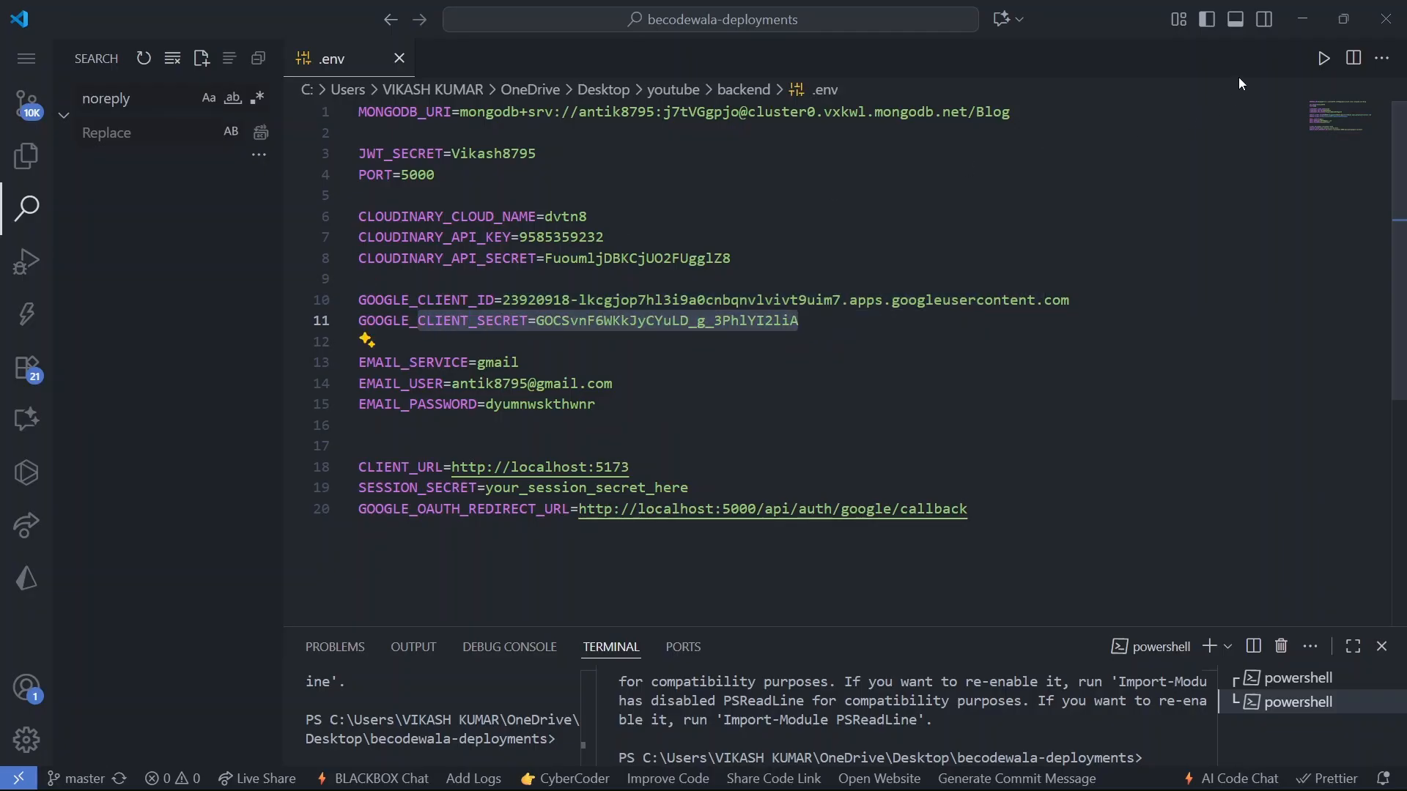
{"action": "left_click", "coordinate": [1301, 18]}
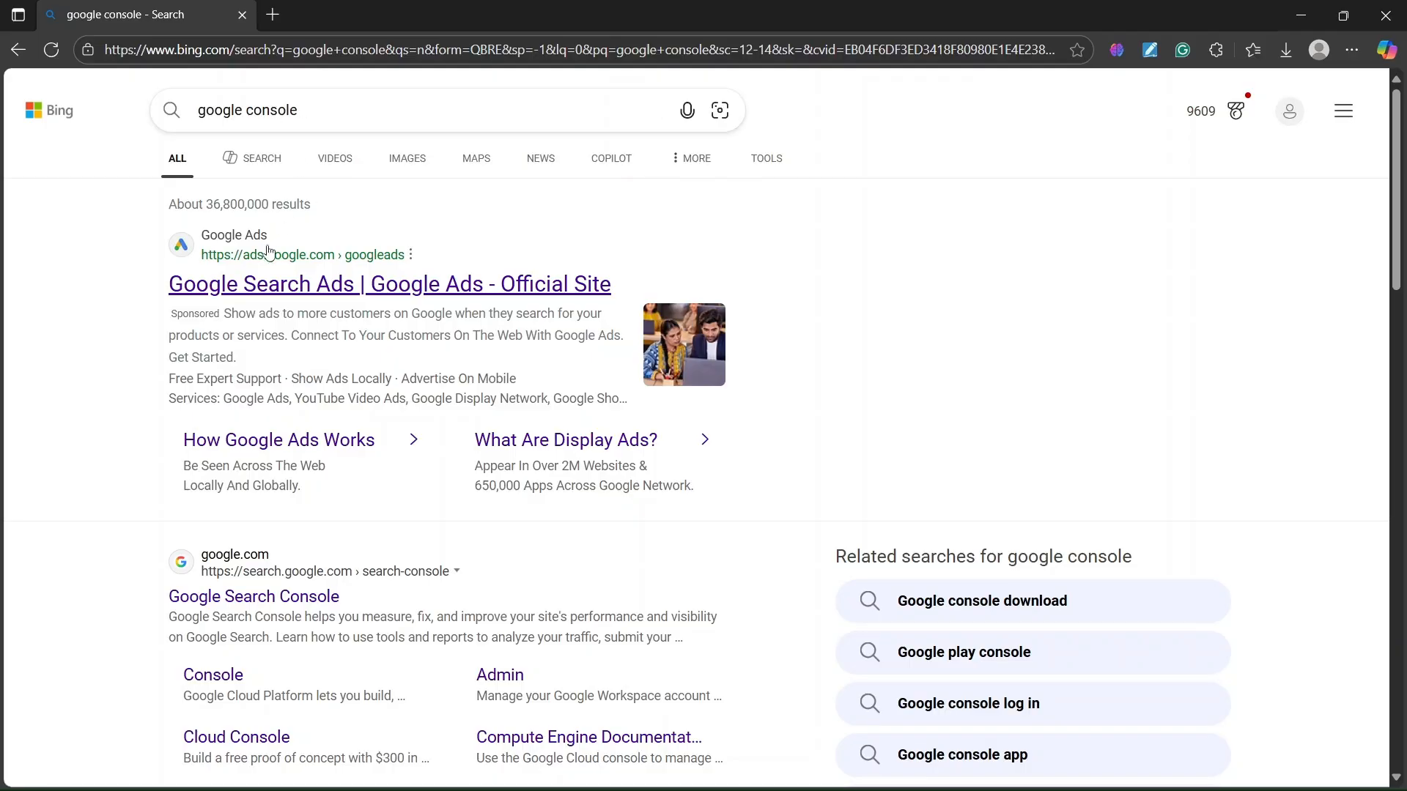
- Scroll the 'google console' Bing results and open the console.cloud.google.com result
{"action": "scroll", "coordinate": [299, 437], "scroll_direction": "down", "scroll_amount": 2}
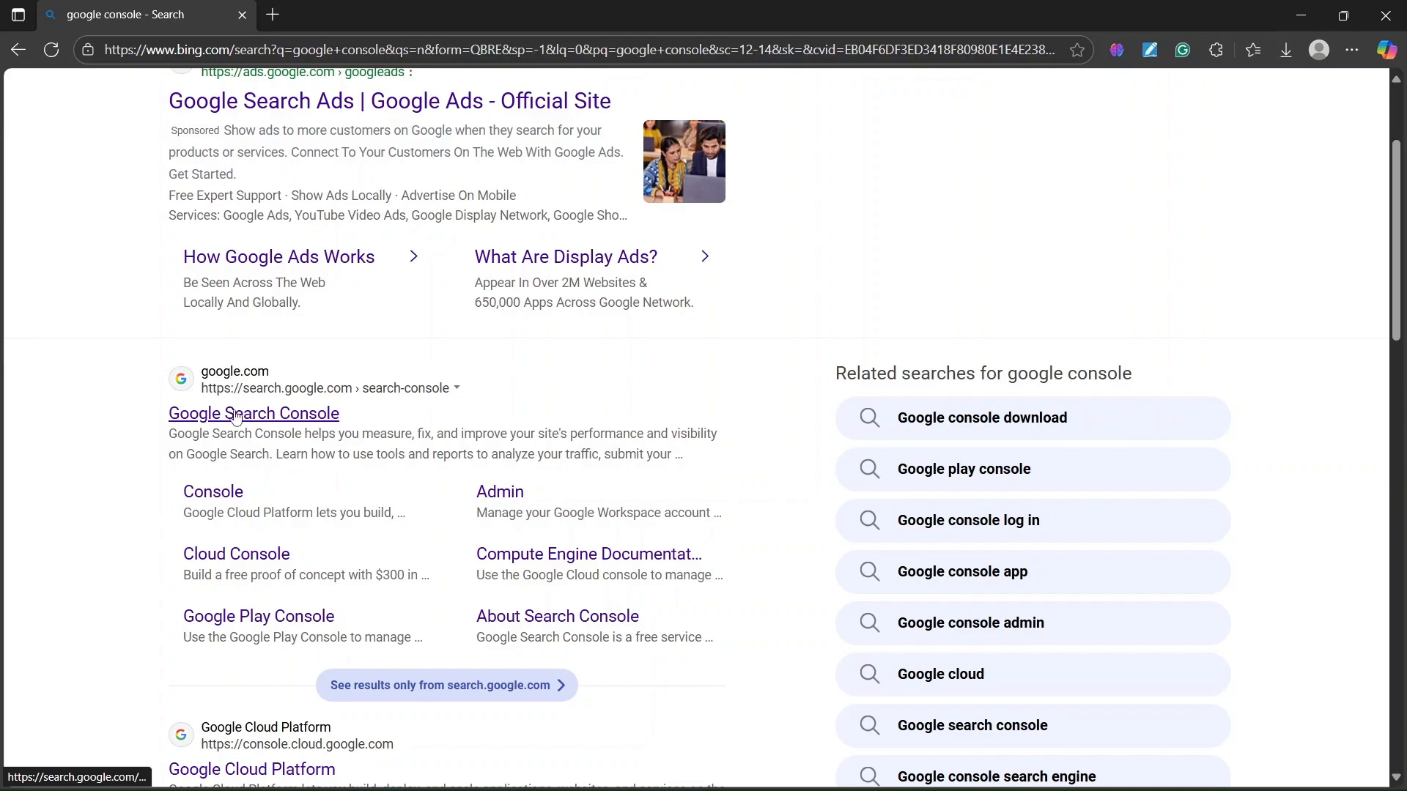
{"action": "scroll", "coordinate": [305, 418], "scroll_direction": "down", "scroll_amount": 3}
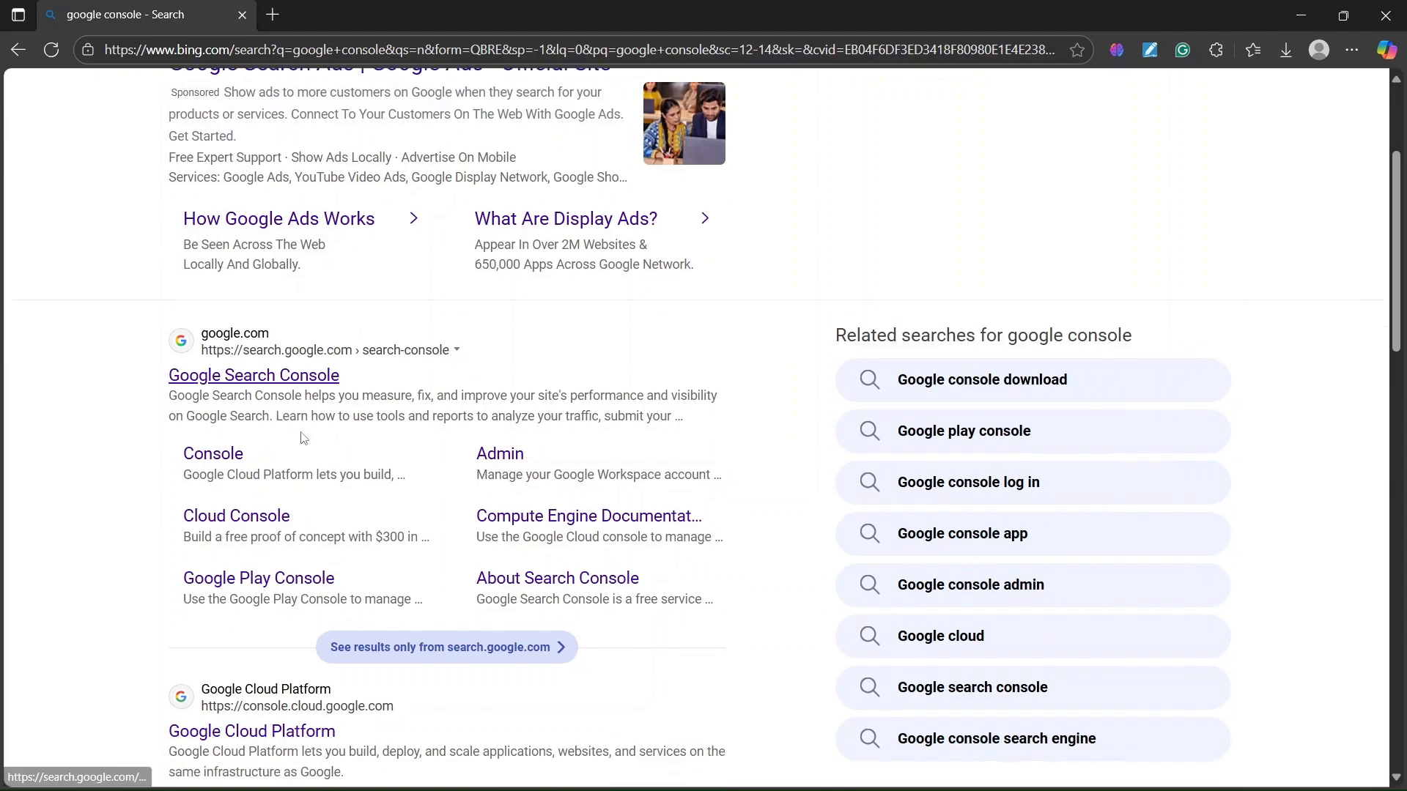
{"action": "scroll", "coordinate": [303, 438], "scroll_direction": "up", "scroll_amount": 4}
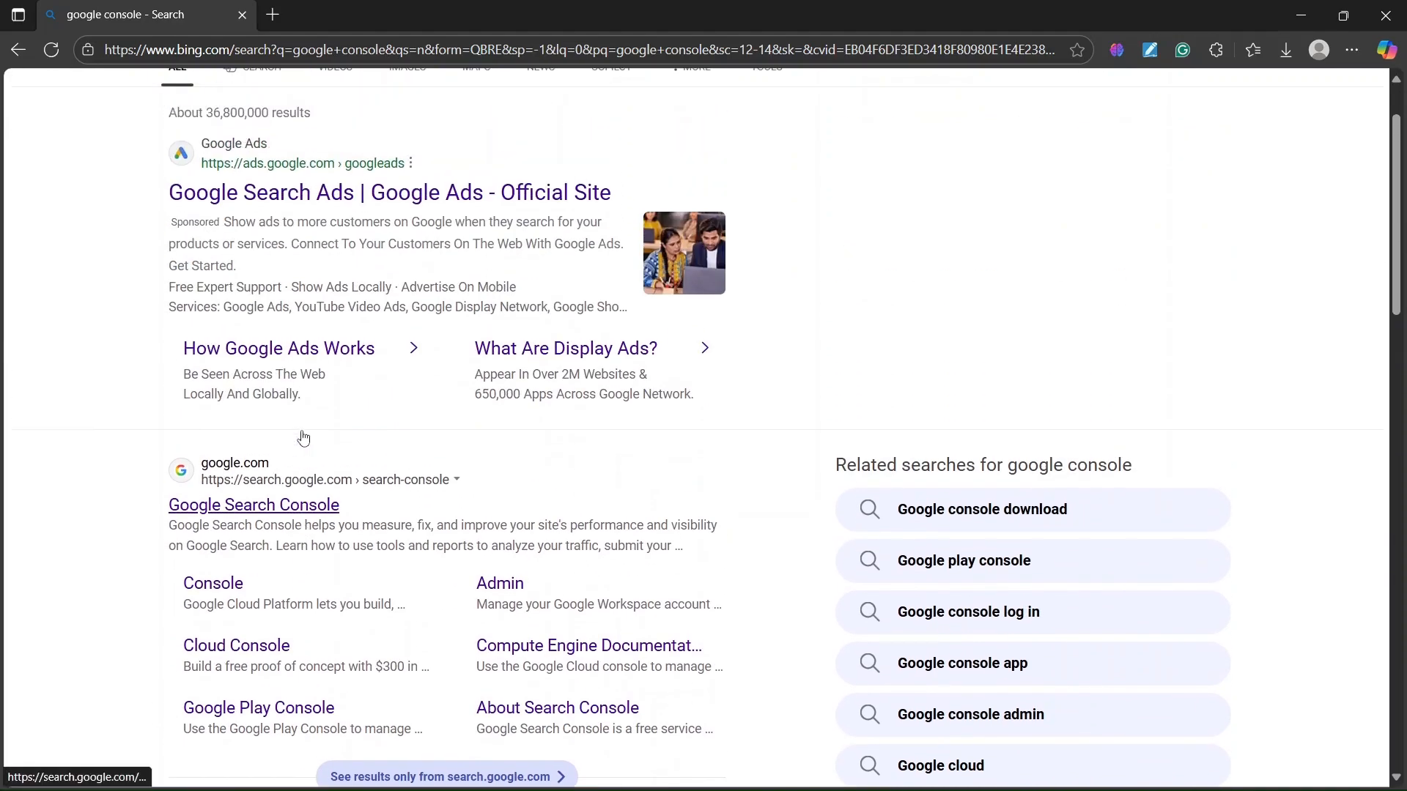
{"action": "scroll", "coordinate": [301, 436], "scroll_direction": "down", "scroll_amount": 5}
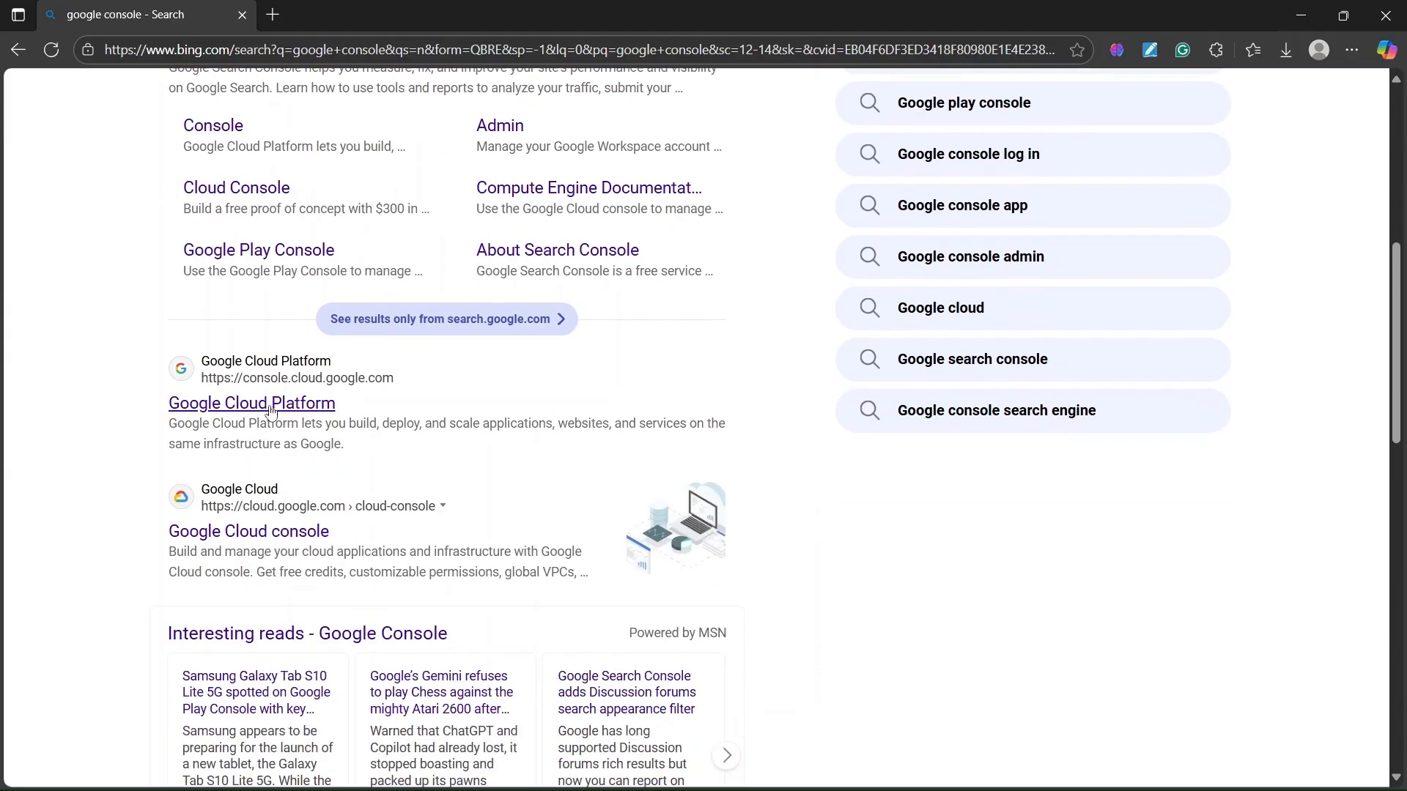
{"action": "left_click", "coordinate": [316, 404]}
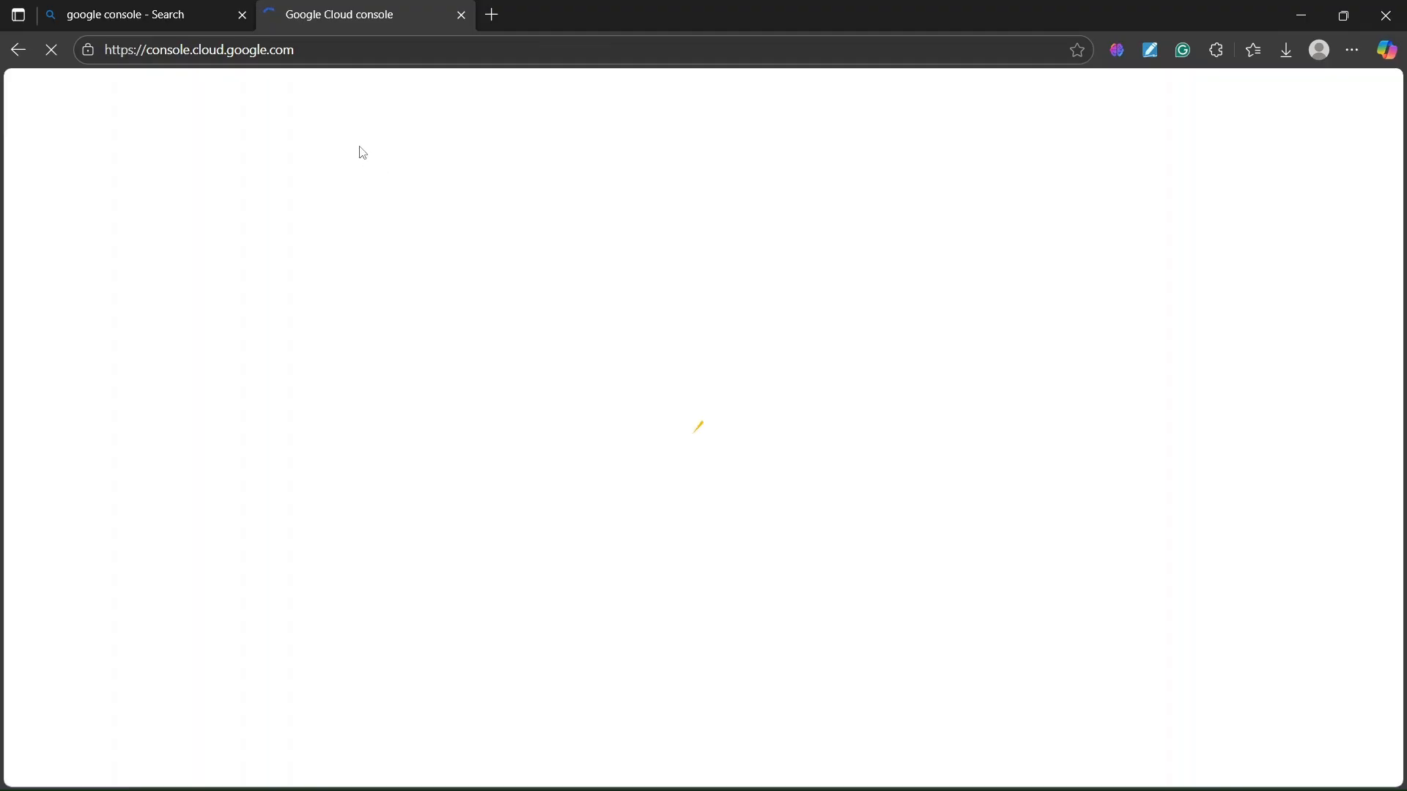
- Check the console URL, glance at the Bing tab, then return to the Cloud console tab
{"action": "left_click_drag", "start_coordinate": [309, 51], "coordinate": [116, 51]}
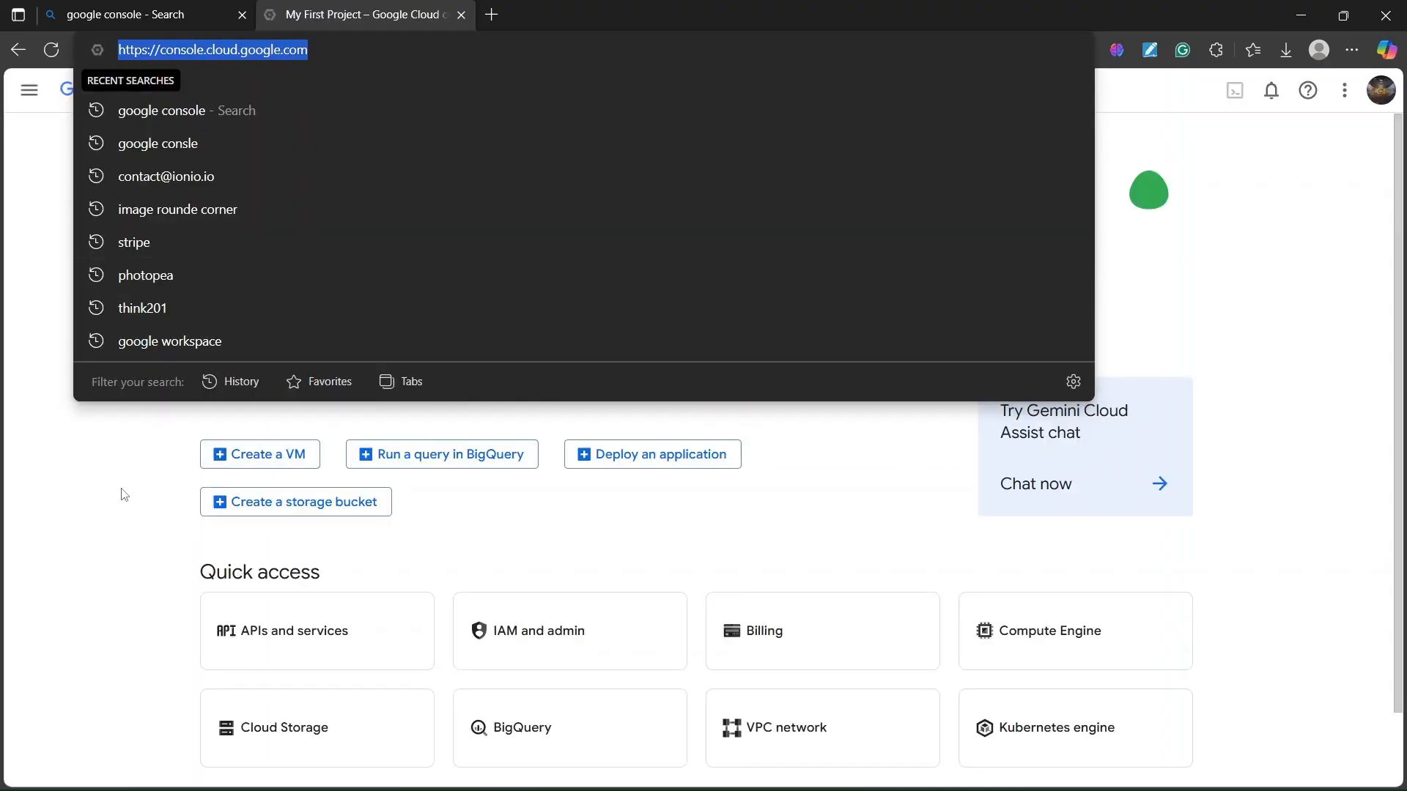
{"action": "left_click", "coordinate": [124, 495]}
{"action": "left_click", "coordinate": [262, 47]}
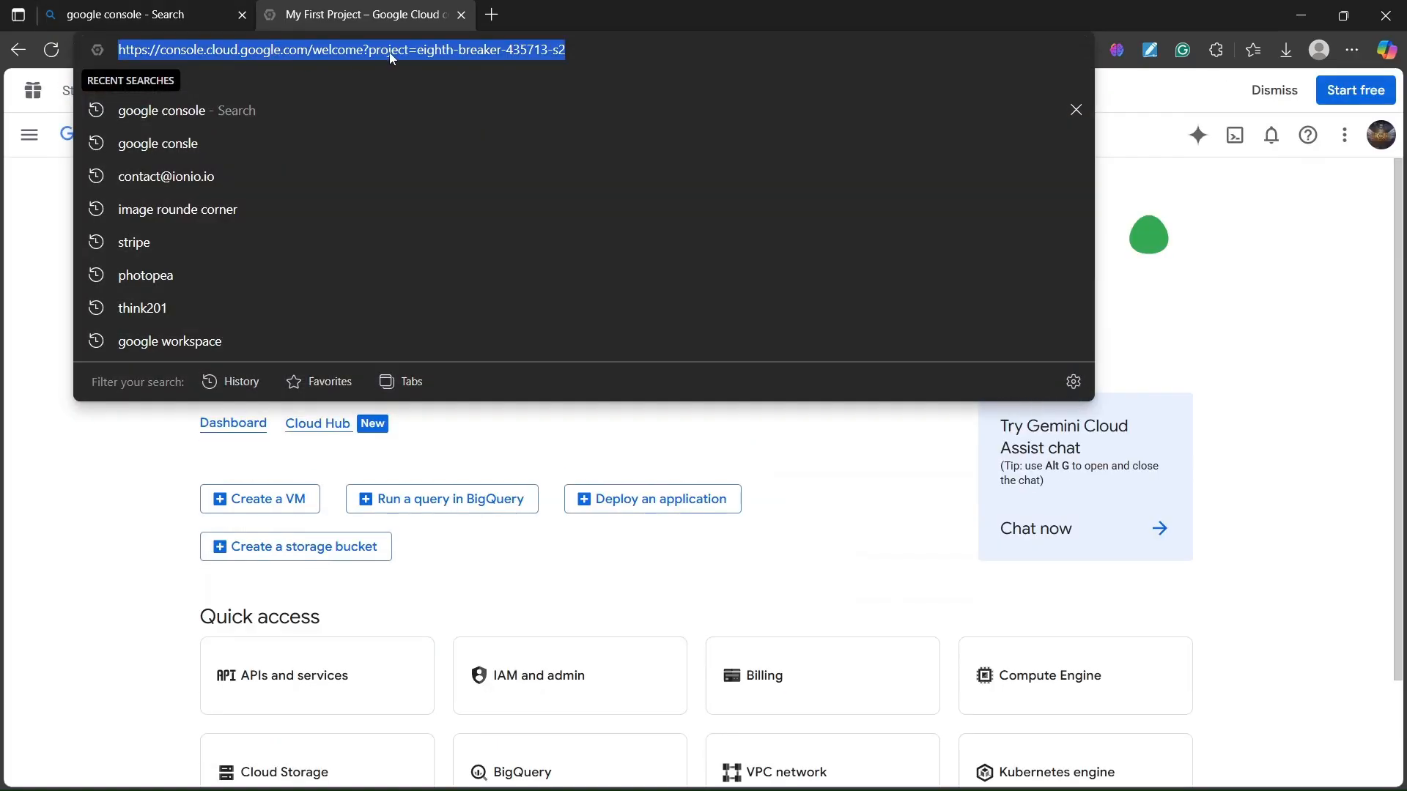
{"action": "left_click", "coordinate": [587, 48]}
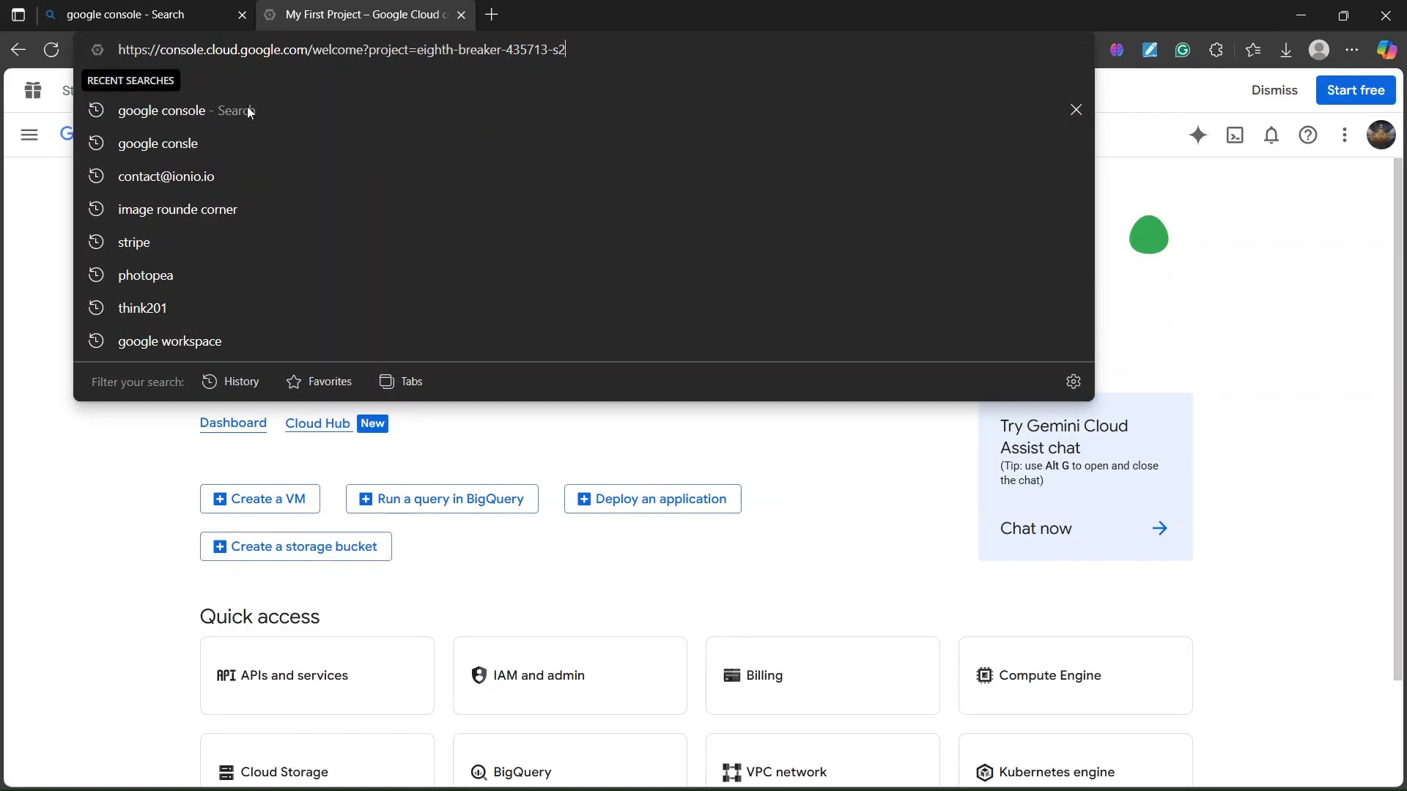
{"action": "left_click", "coordinate": [114, 538]}
{"action": "left_click", "coordinate": [189, 7]}
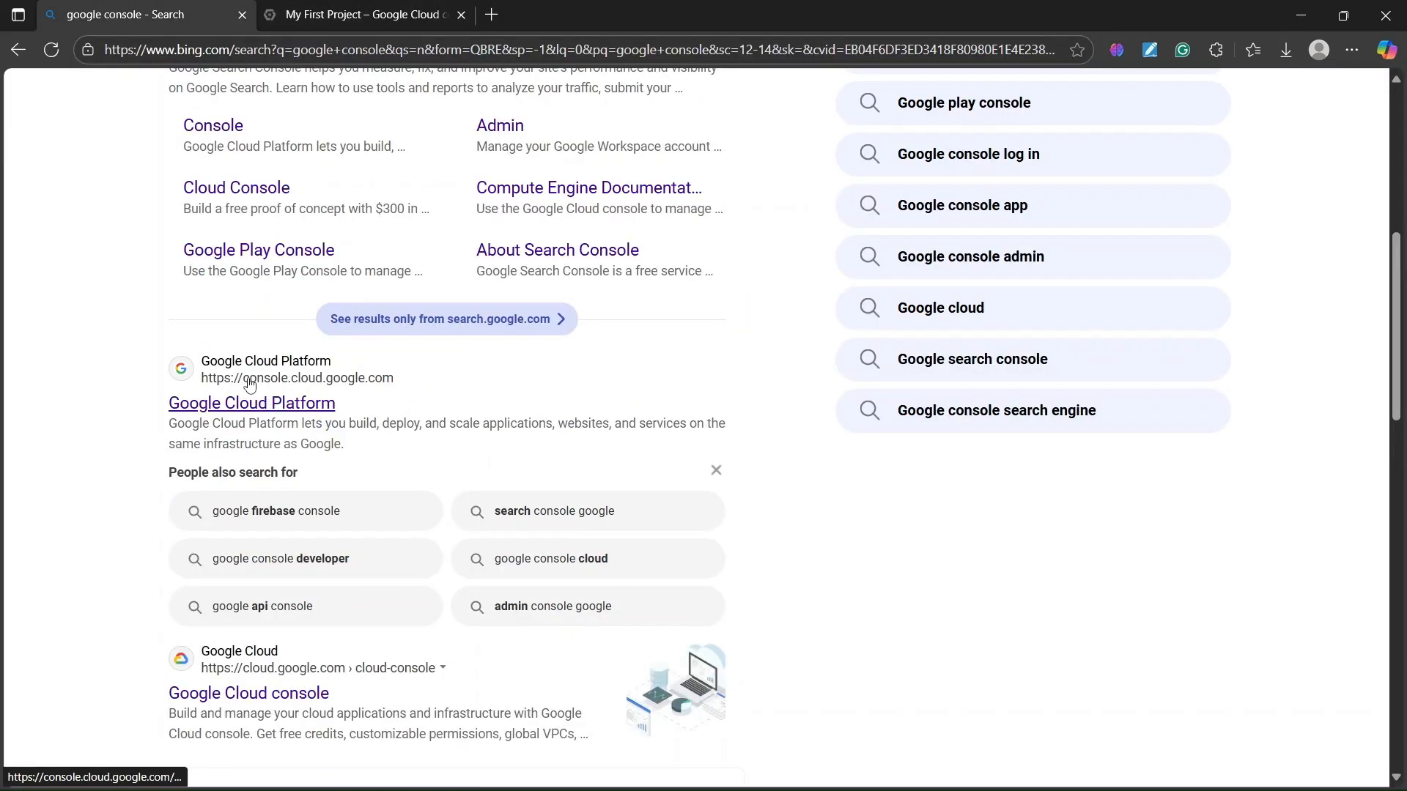
{"action": "key", "text": "ctrl+Tab"}
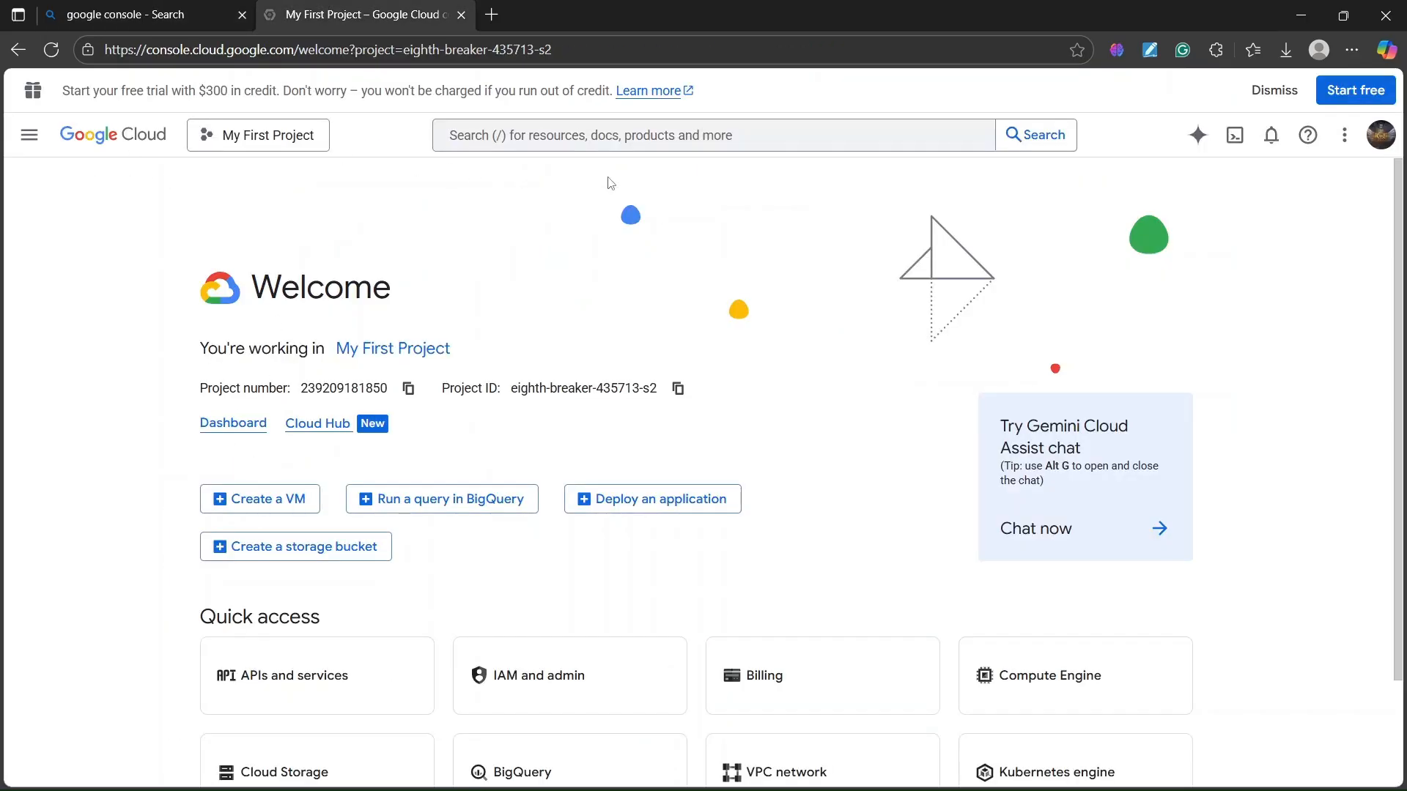
- Switch the console to a different signed-in Google account from the avatar menu
{"action": "left_click", "coordinate": [1382, 138]}
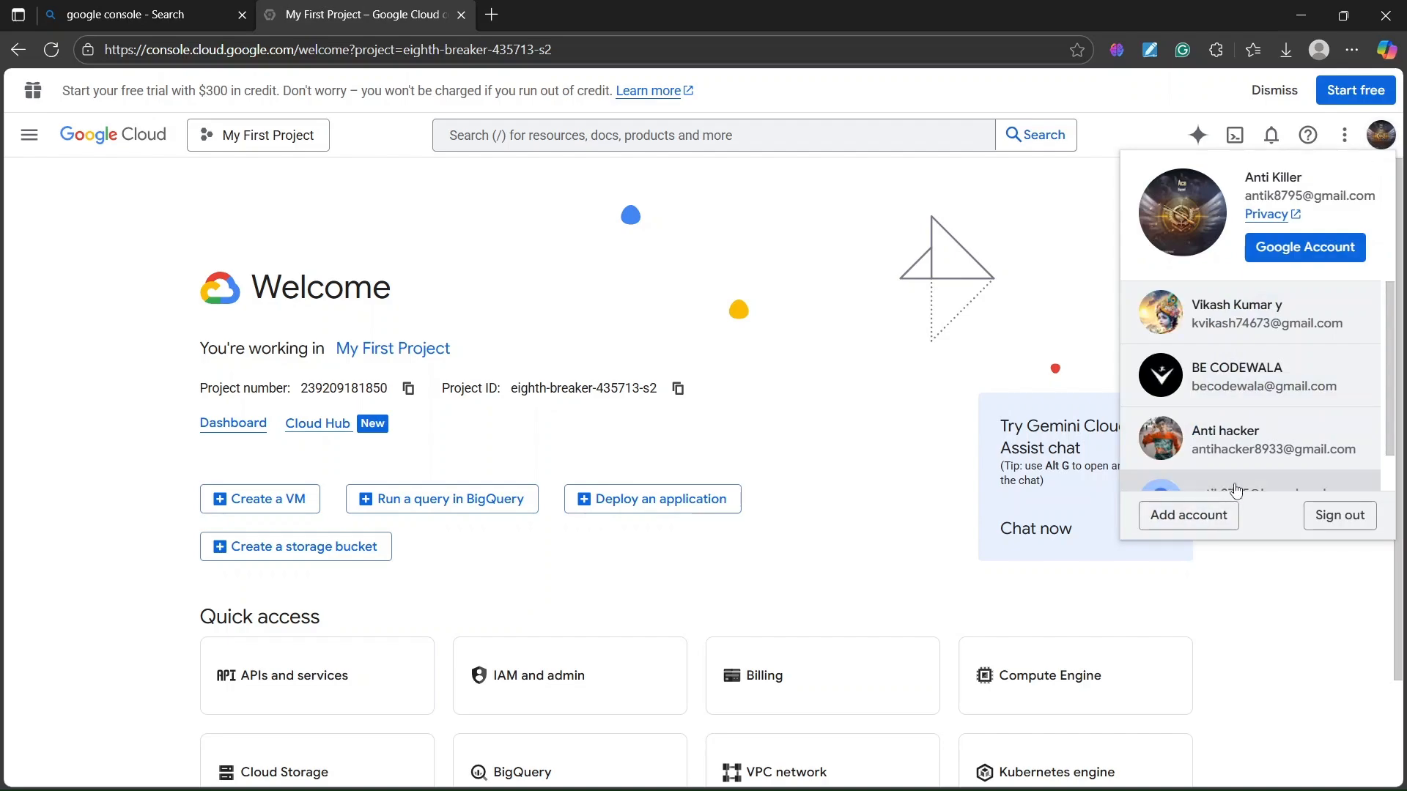
{"action": "left_click", "coordinate": [896, 375]}
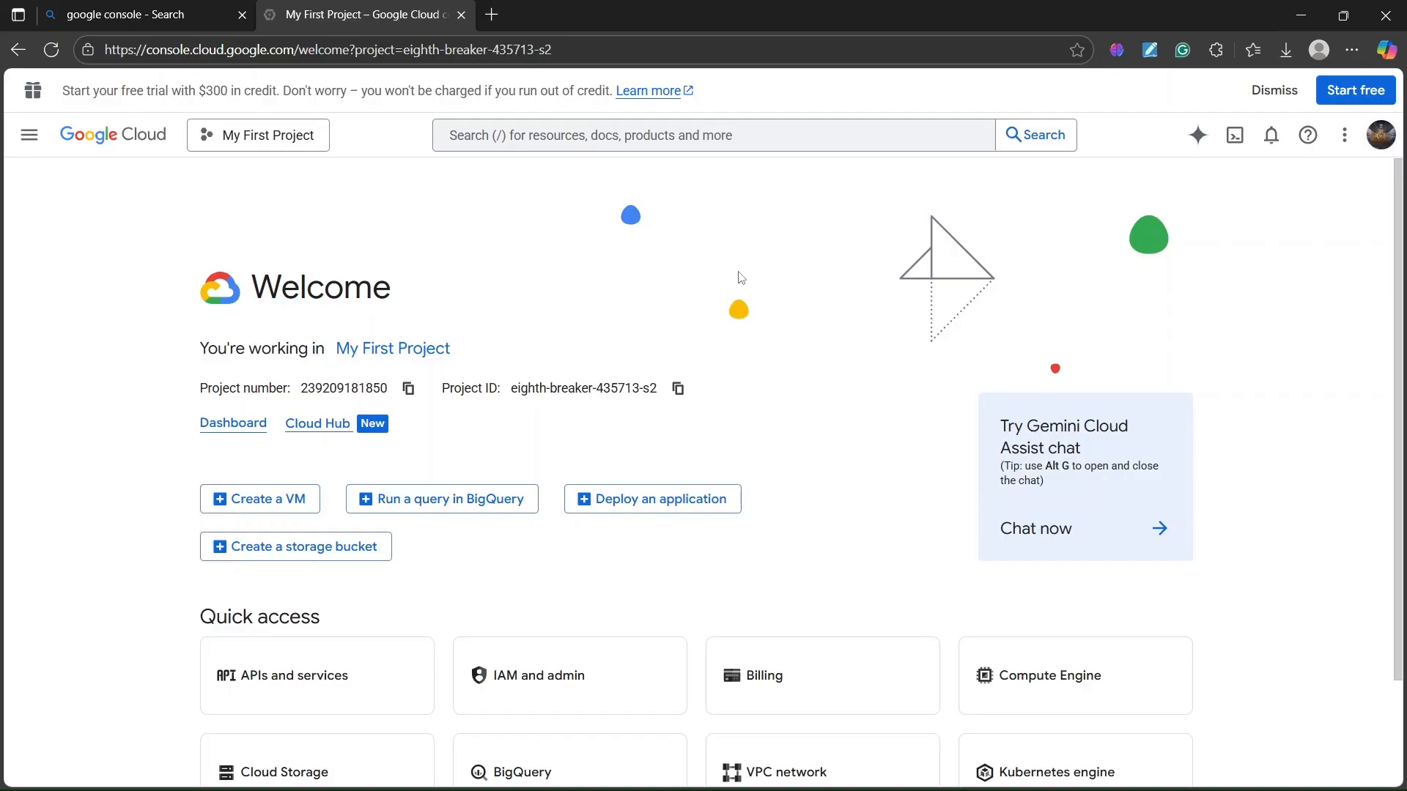
{"action": "left_click", "coordinate": [1381, 135]}
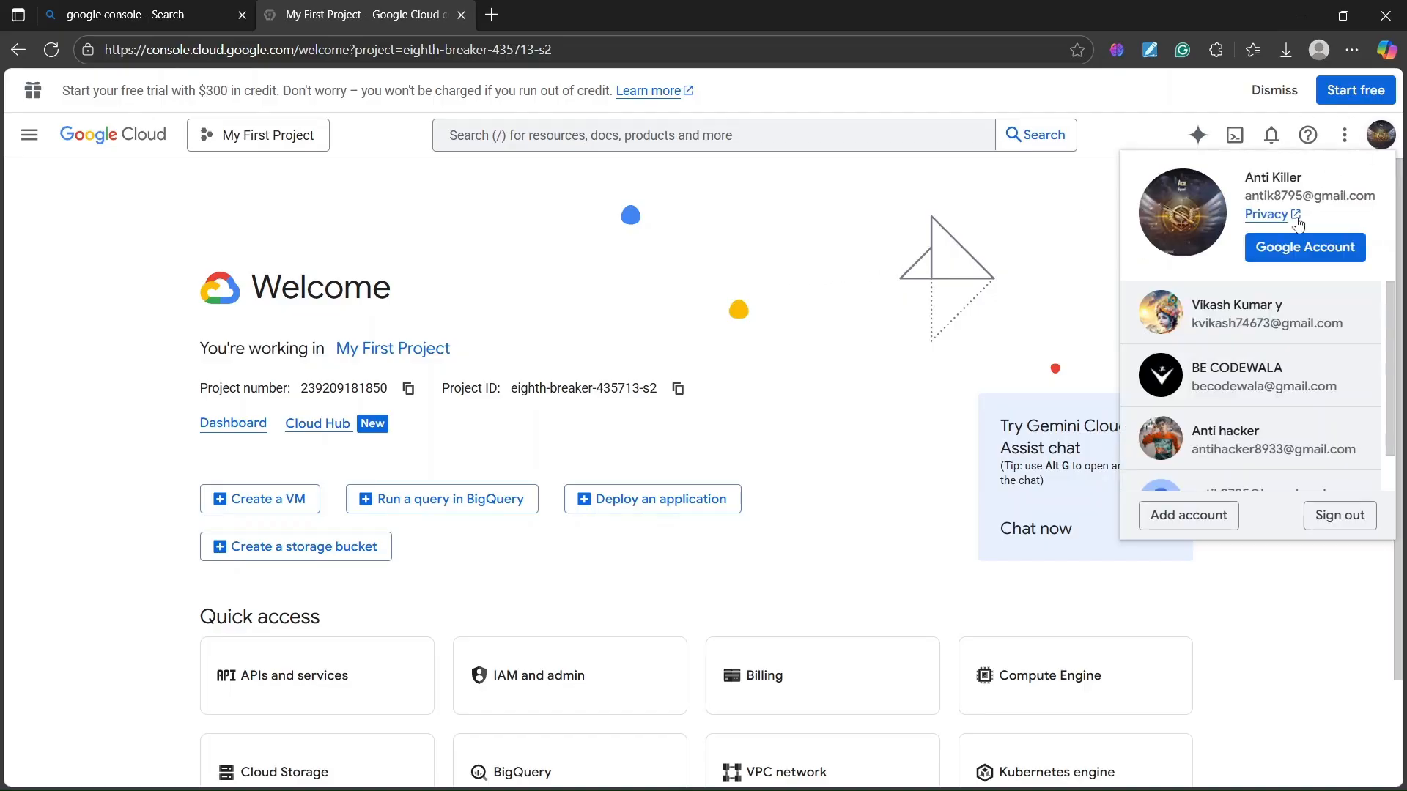
{"action": "scroll", "coordinate": [1220, 396], "scroll_direction": "down", "scroll_amount": 1}
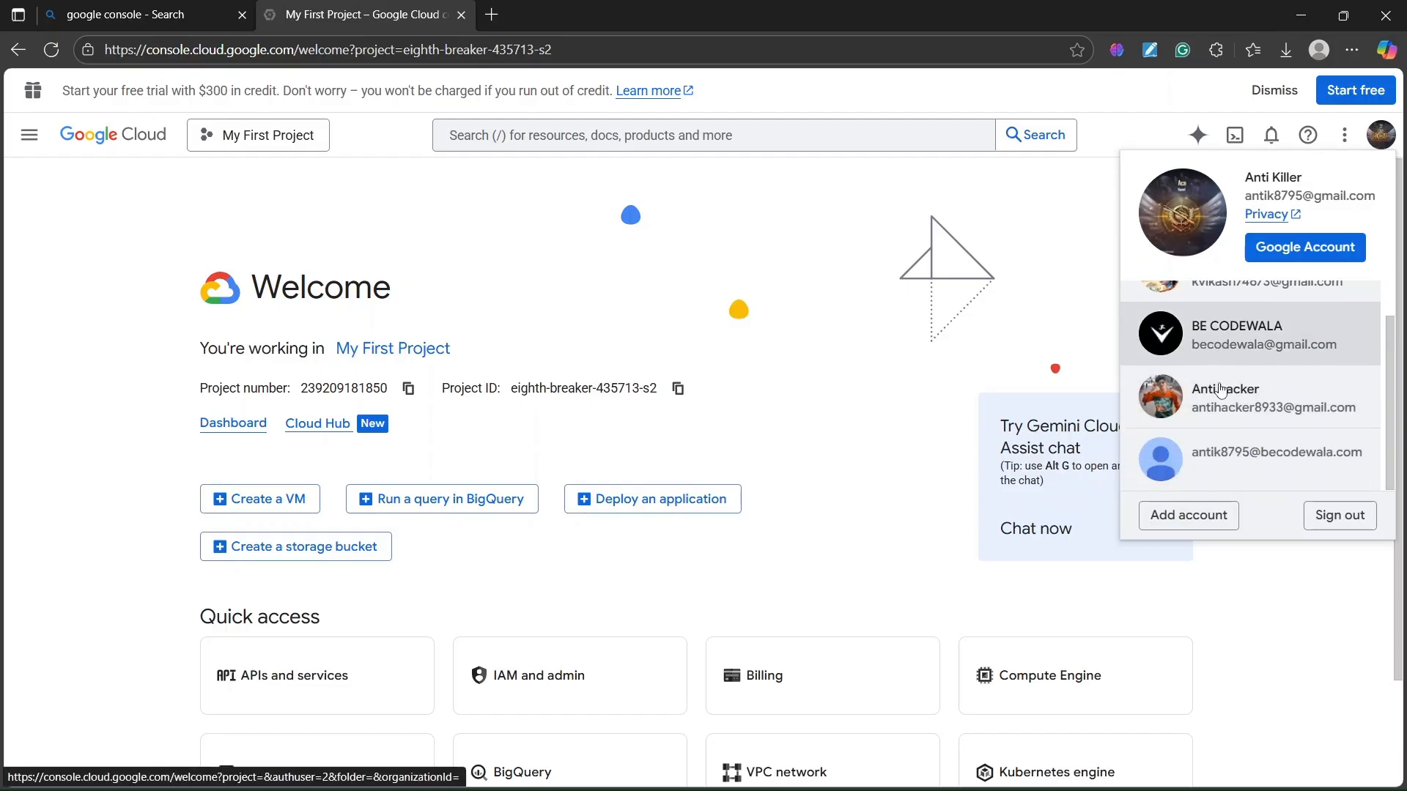
{"action": "scroll", "coordinate": [1220, 396], "scroll_direction": "up", "scroll_amount": 1}
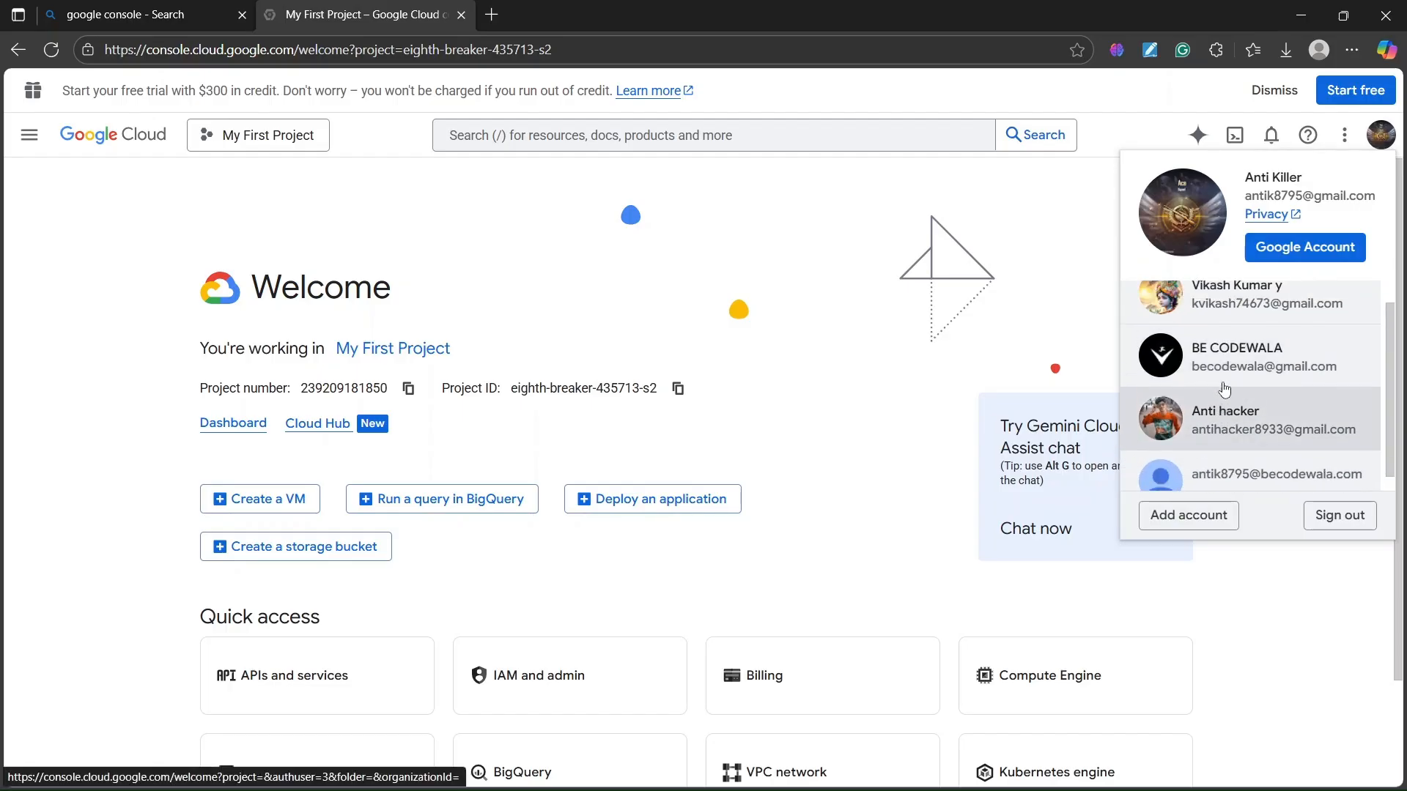
{"action": "left_click", "coordinate": [1228, 442]}
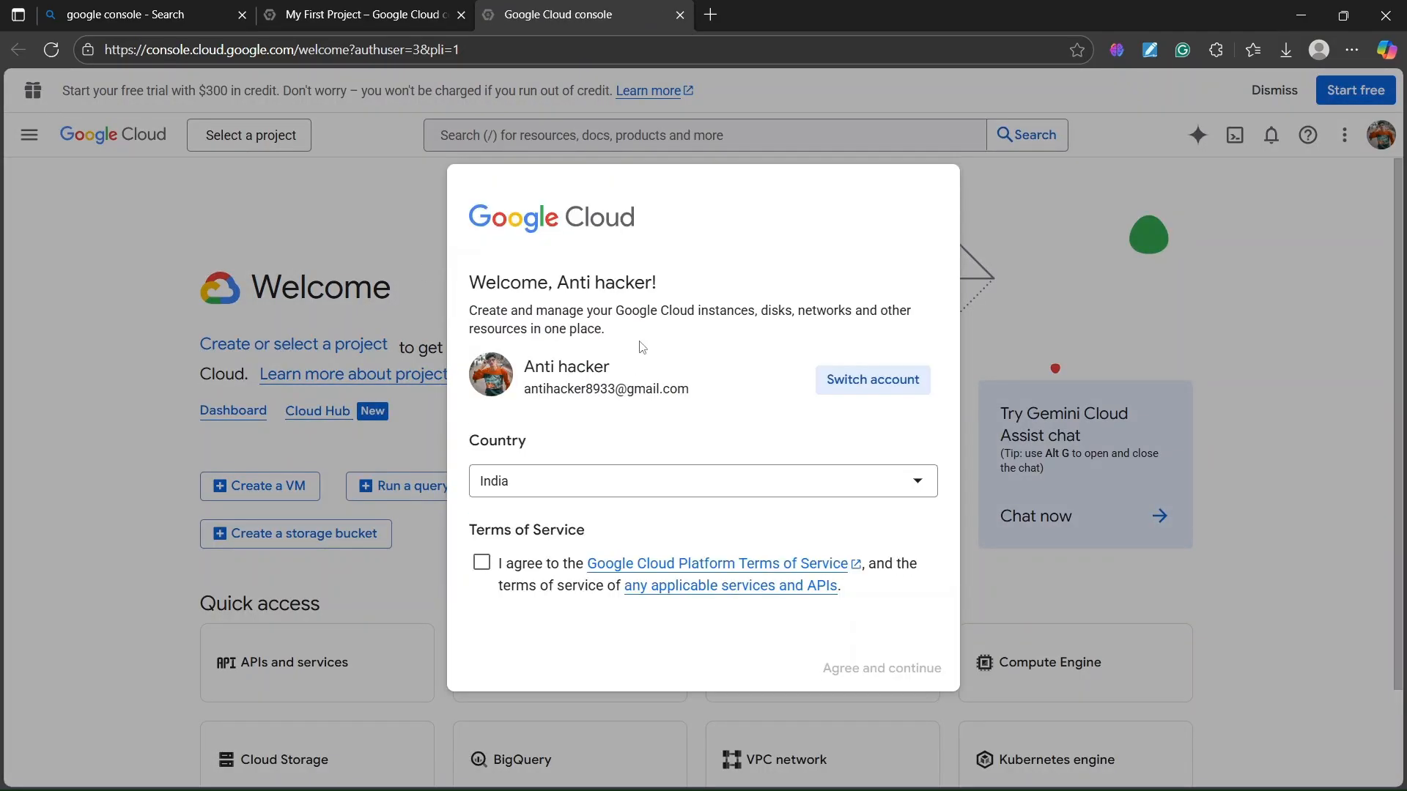
- Accept the Google Cloud Terms of Service for the newly selected account
{"action": "left_click", "coordinate": [513, 564]}
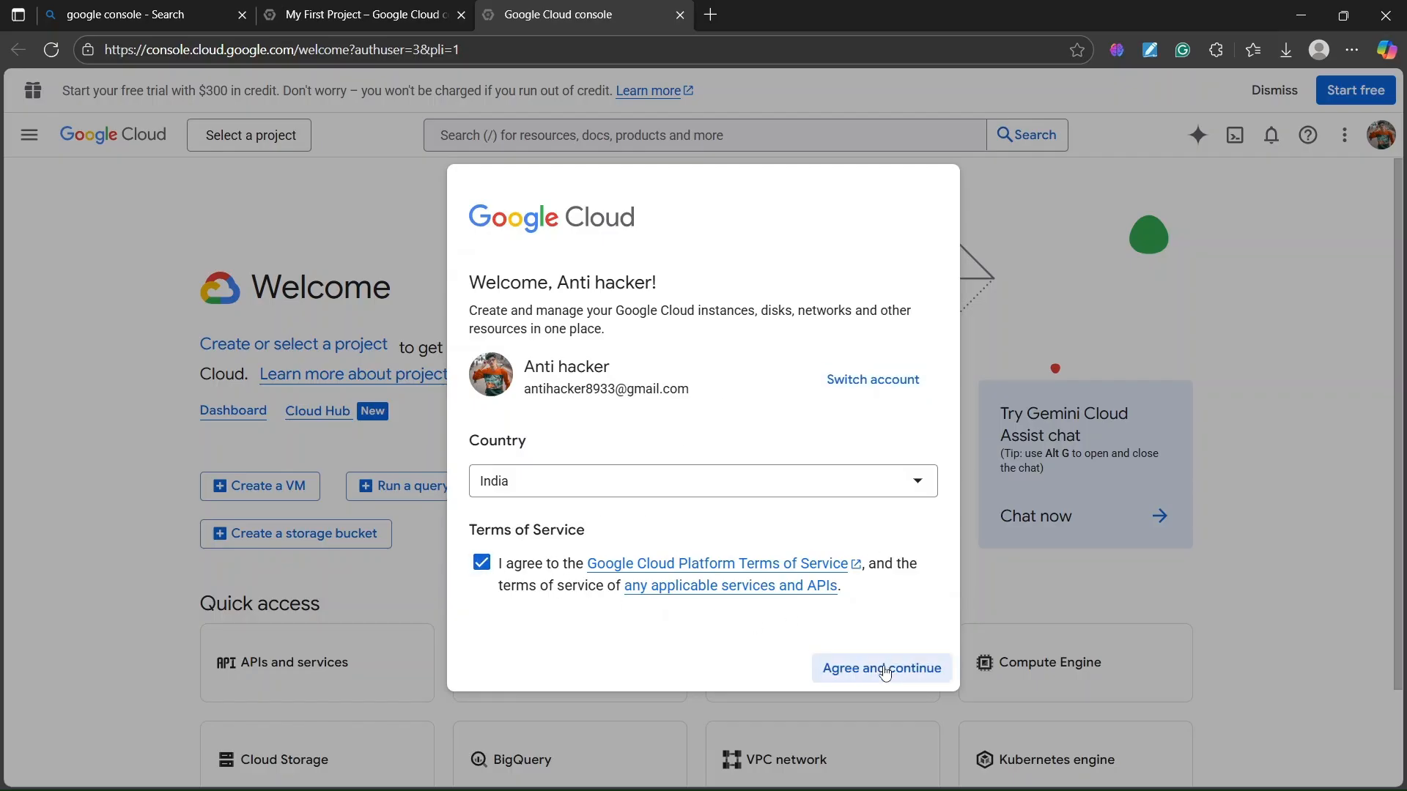
{"action": "left_click", "coordinate": [883, 670]}
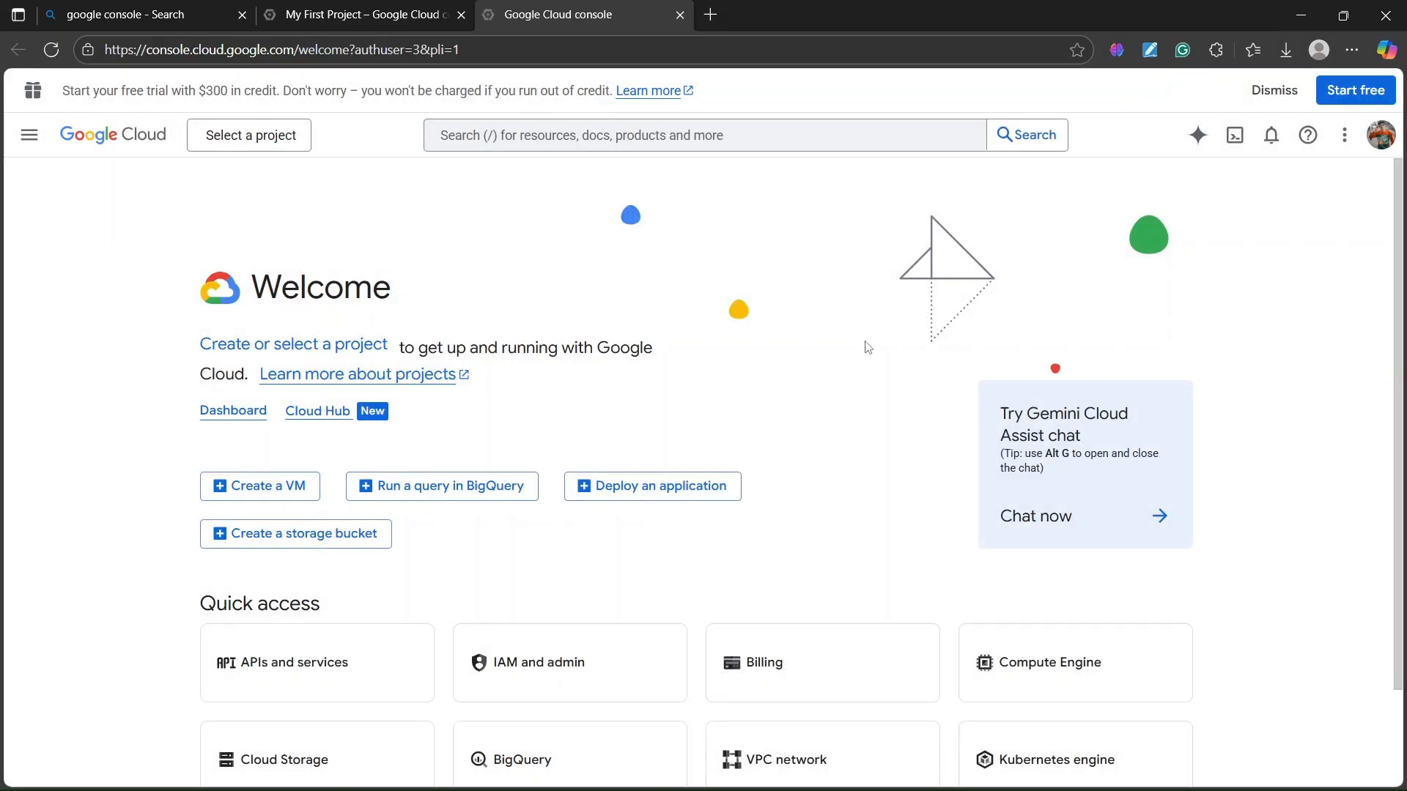
{"action": "left_click", "coordinate": [1380, 136]}
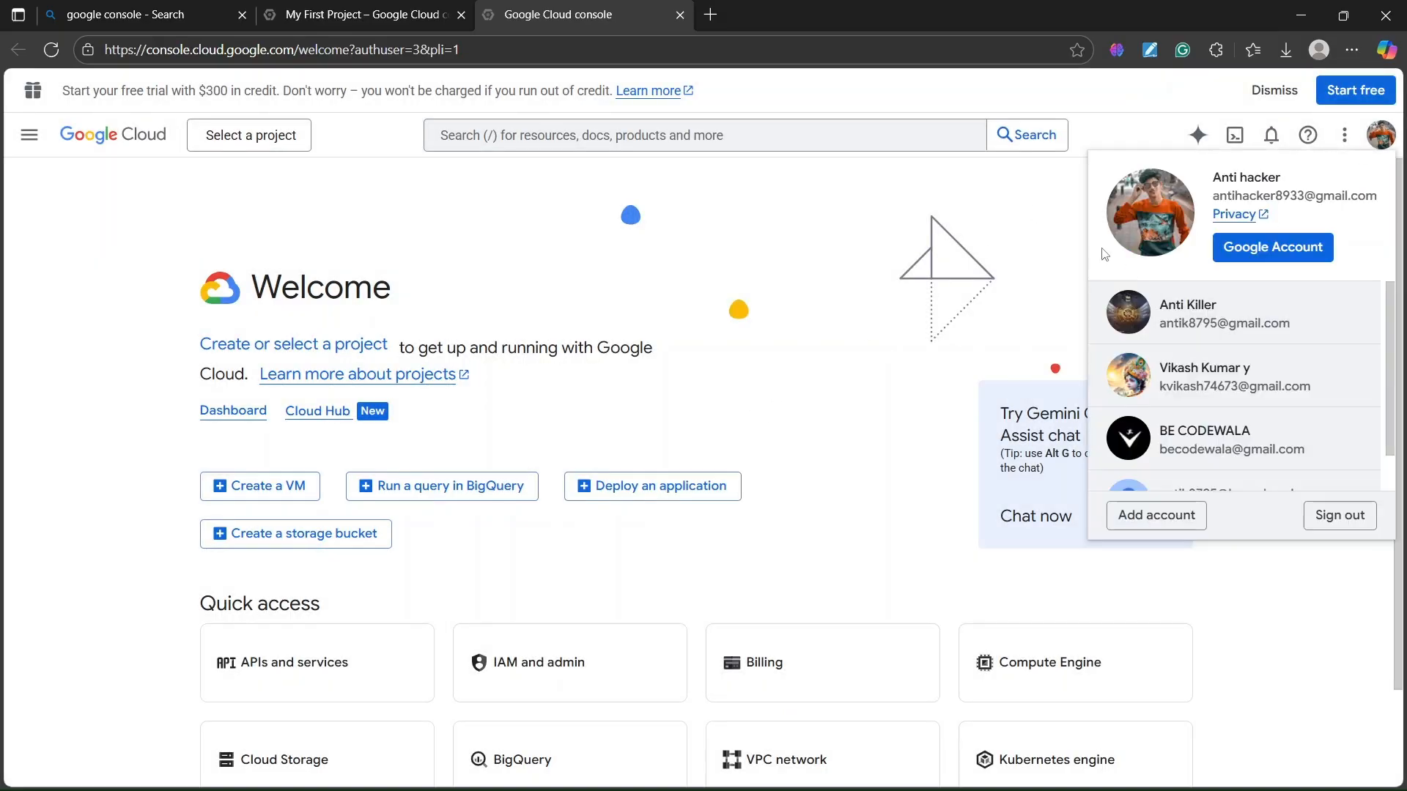
- From the Select a project picker, start a New Project
{"action": "left_click", "coordinate": [799, 239]}
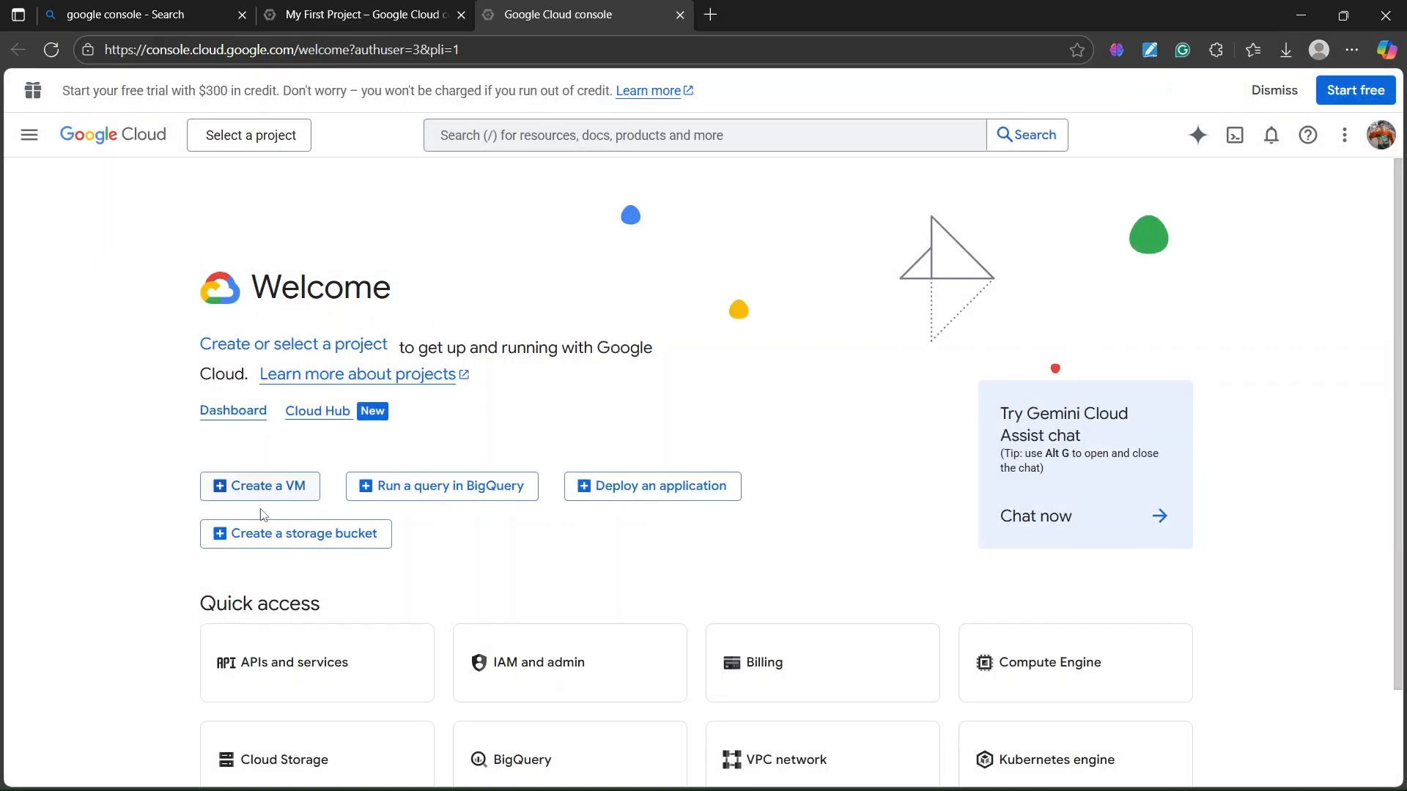
{"action": "left_click", "coordinate": [258, 138]}
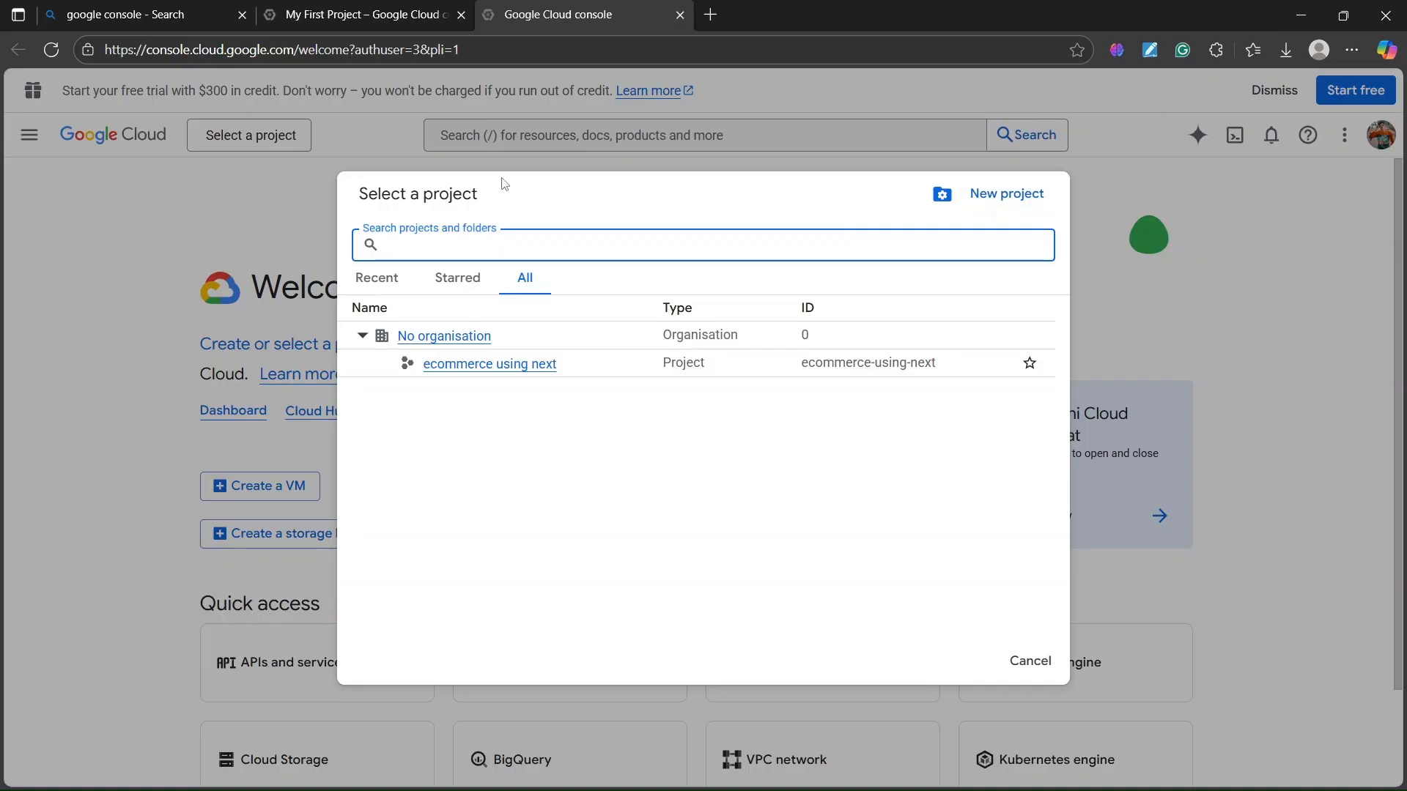
{"action": "left_click", "coordinate": [216, 142]}
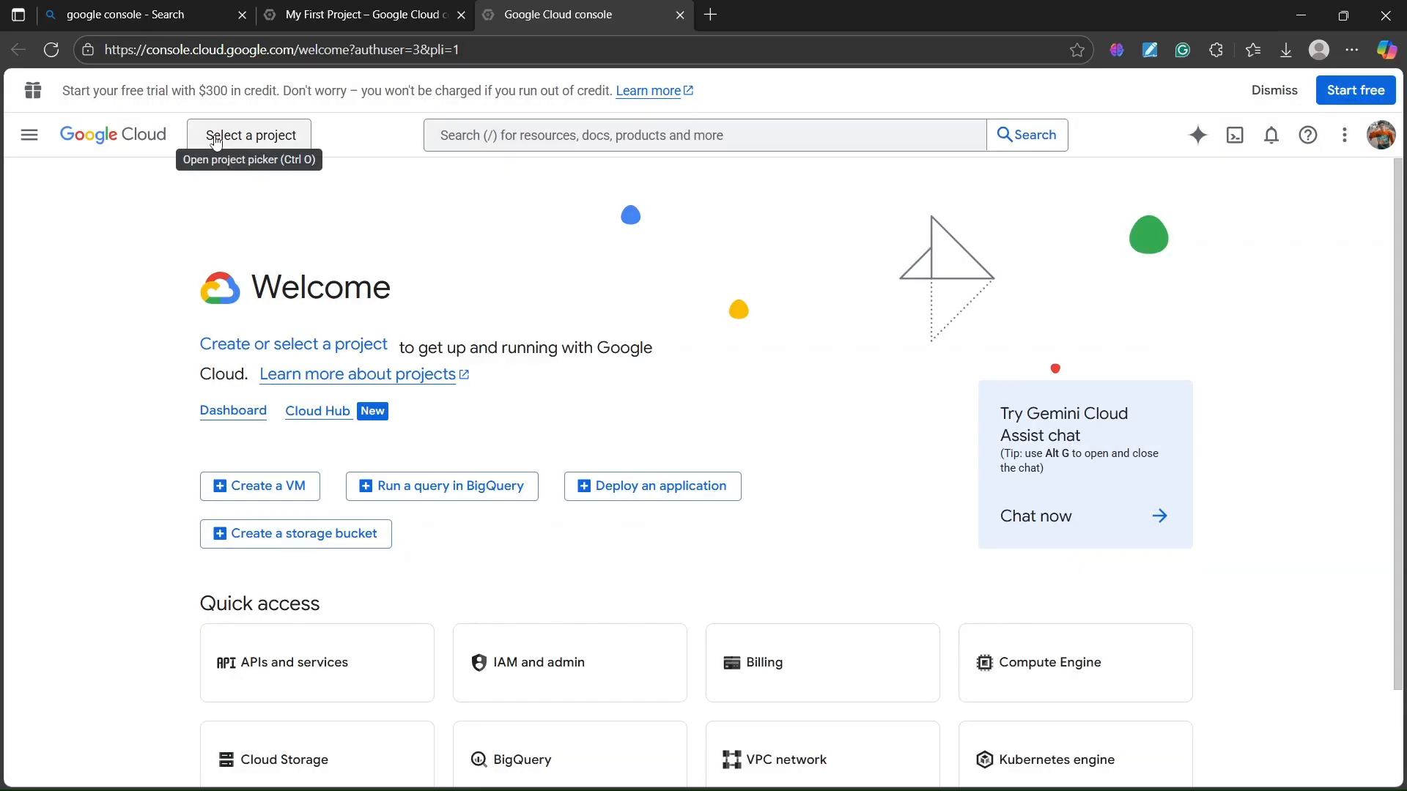
{"action": "left_click", "coordinate": [216, 141]}
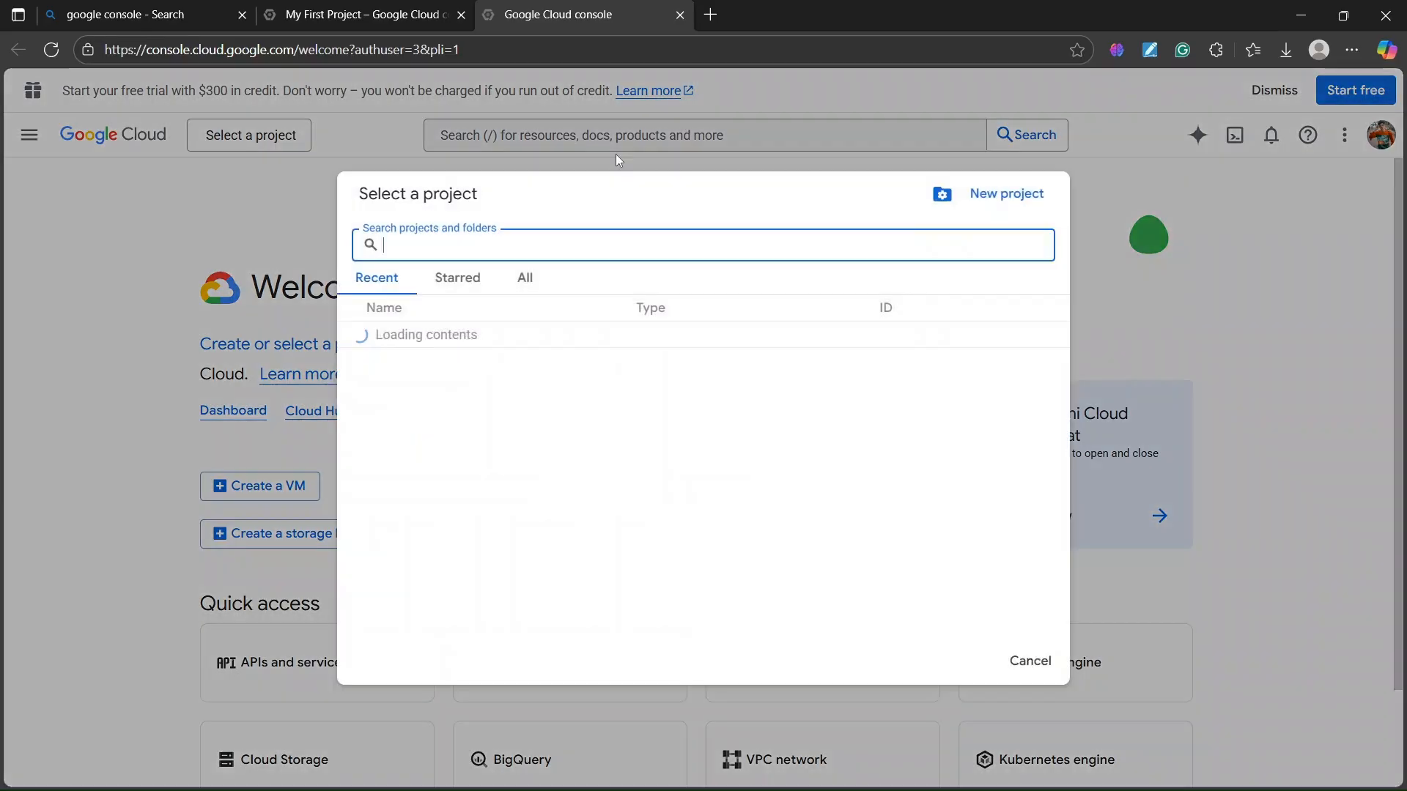
{"action": "left_click", "coordinate": [1008, 196]}
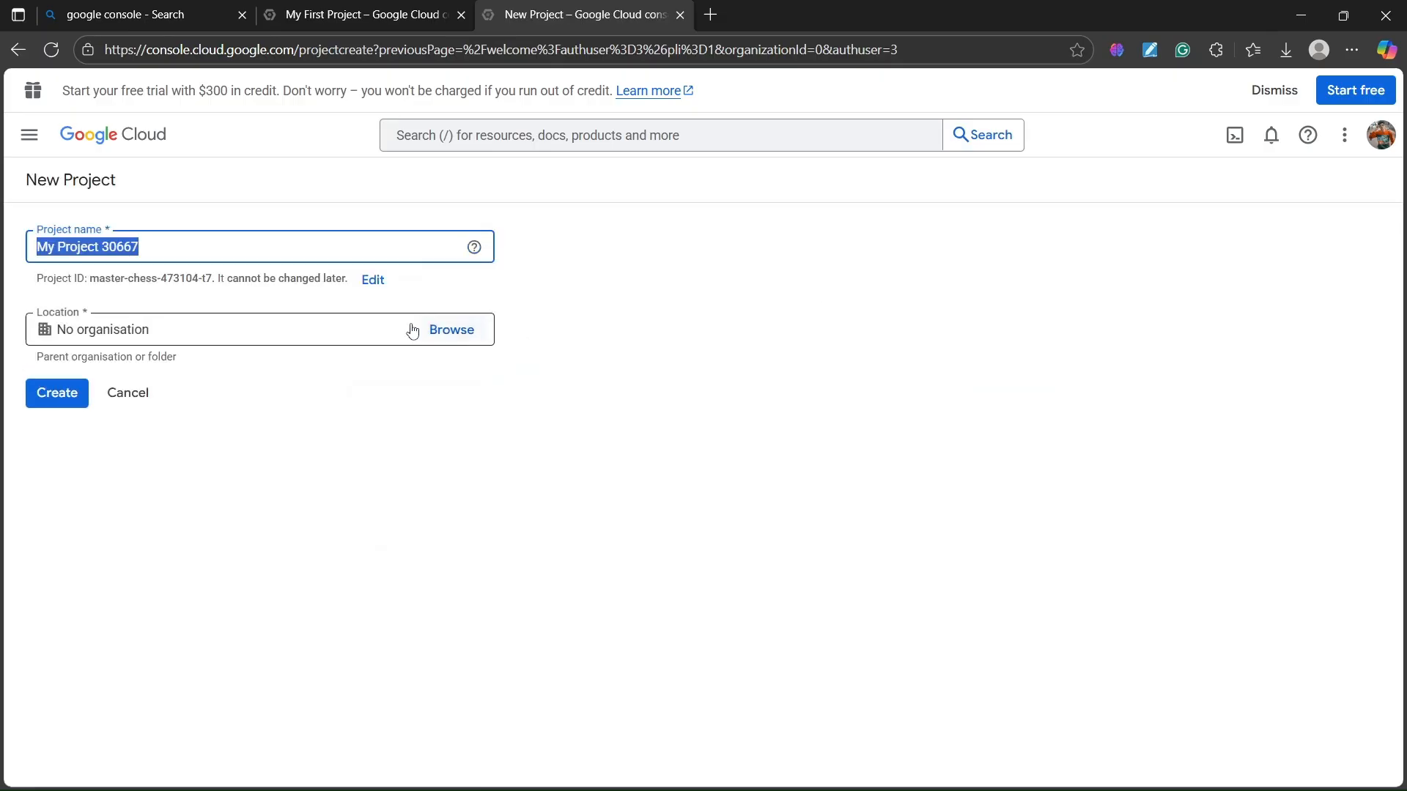
- Replace the default name 'My Project 30667' with 'becodewala' and create the project
{"action": "left_click_drag", "start_coordinate": [185, 345], "coordinate": [10, 354]}
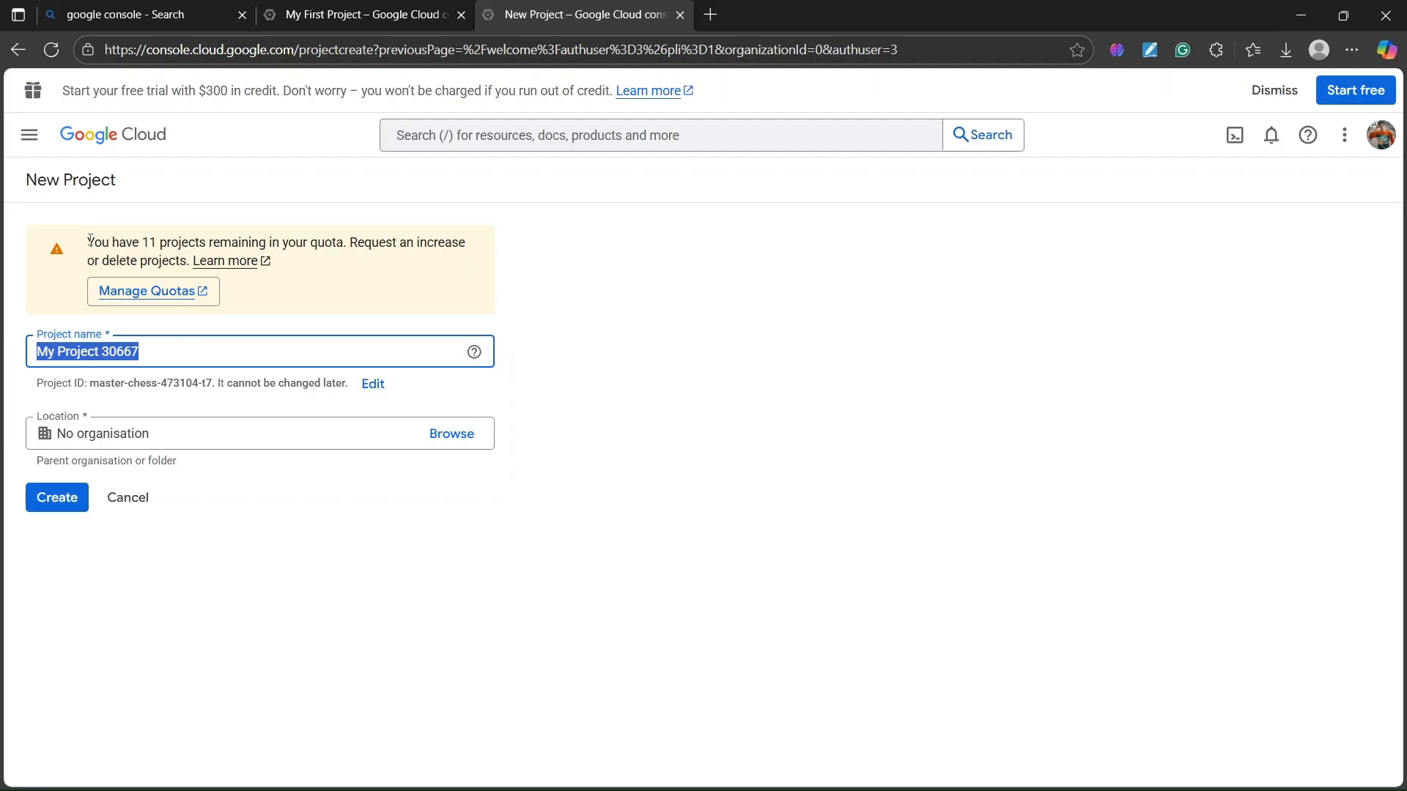
{"action": "left_click_drag", "start_coordinate": [143, 240], "coordinate": [220, 242]}
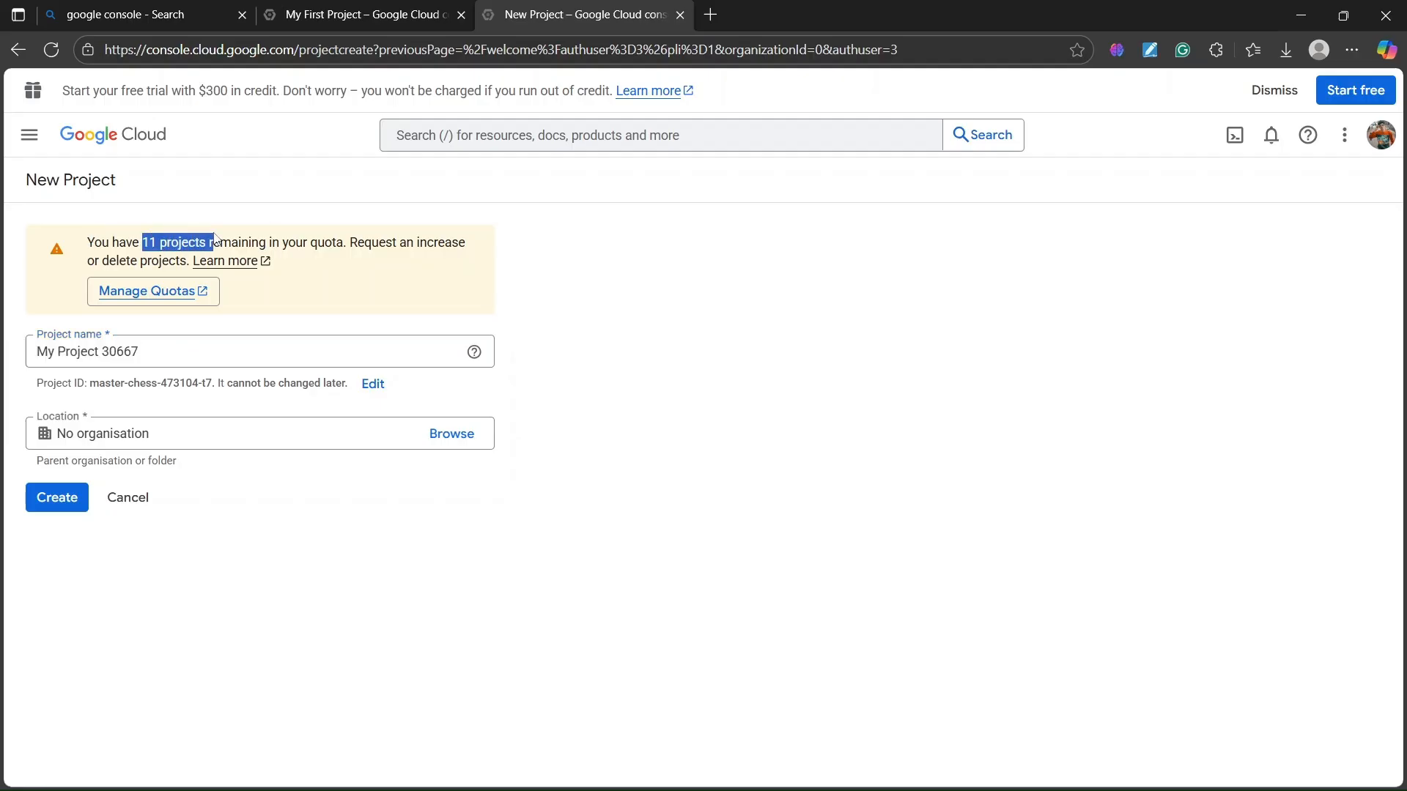
{"action": "left_click_drag", "start_coordinate": [176, 350], "coordinate": [8, 351]}
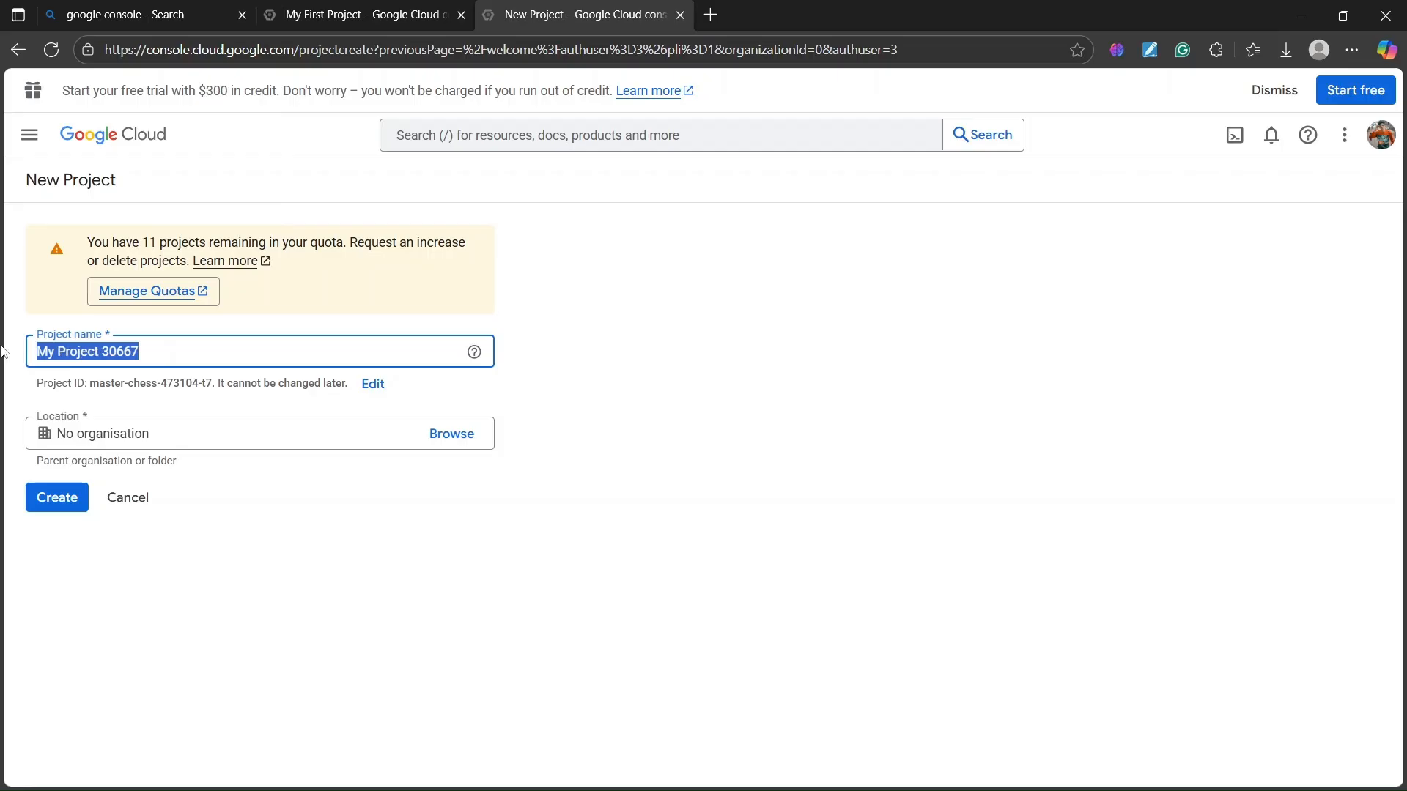
{"action": "key", "text": "BackSpace"}
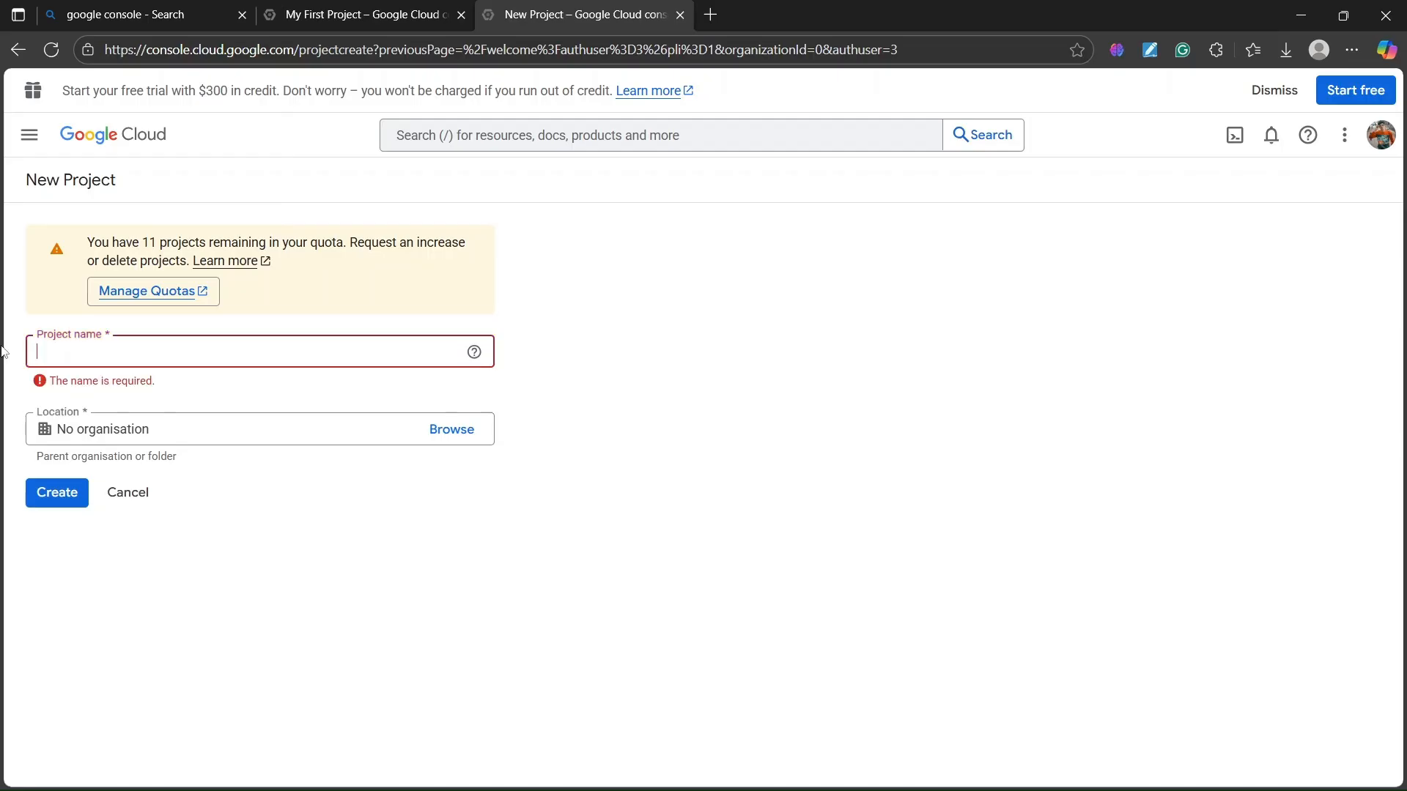
{"action": "type", "text": "becodewala"}
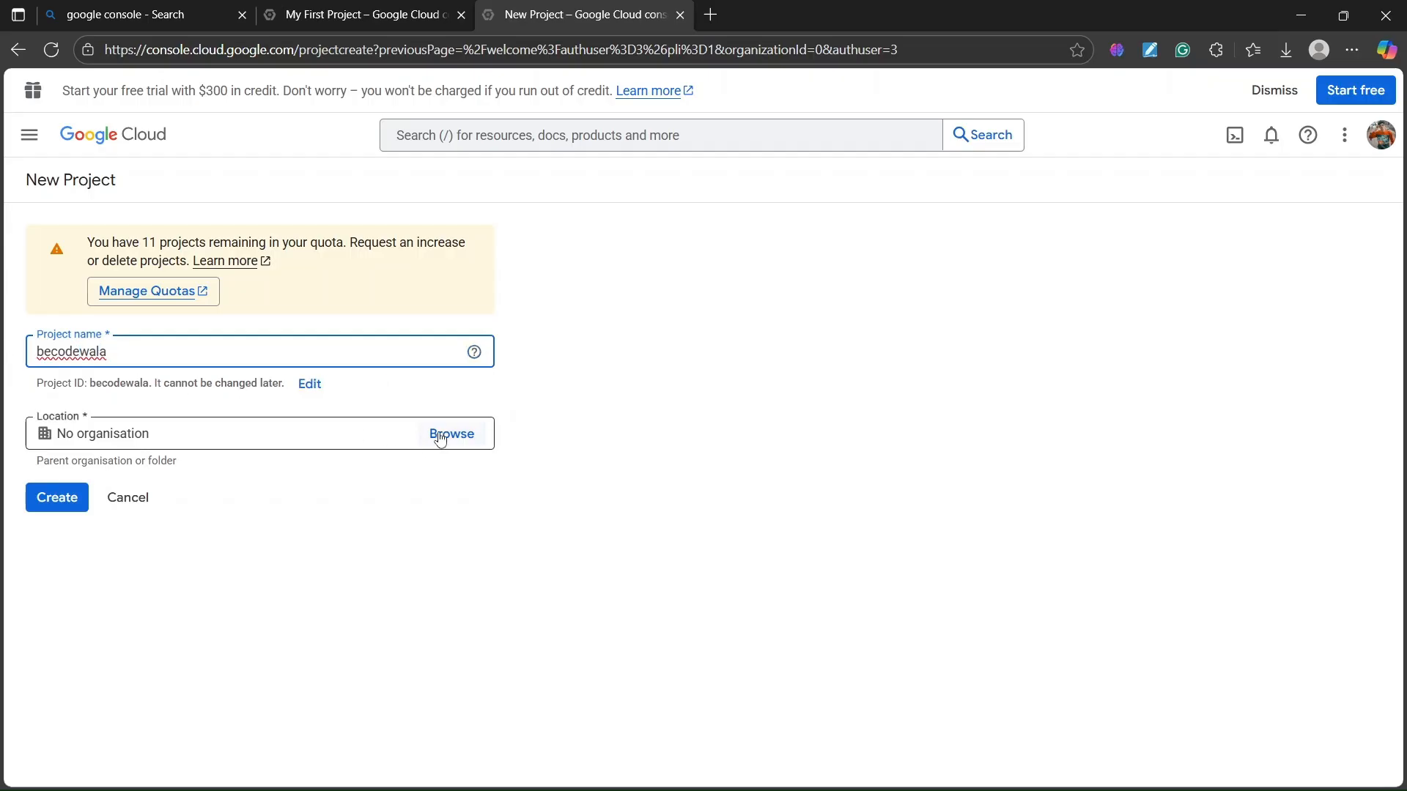
{"action": "left_click", "coordinate": [50, 503]}
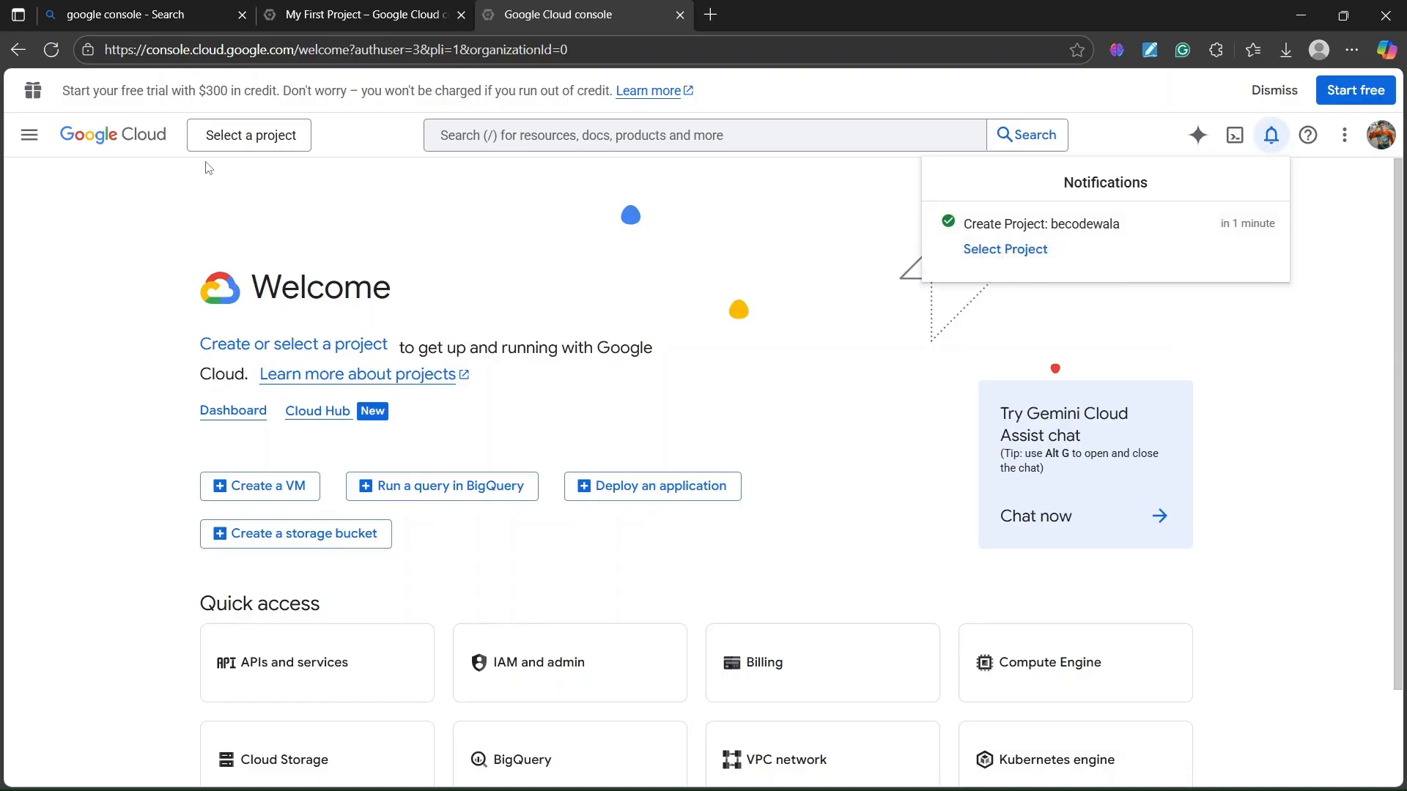
- Make becodewala the active project from the project picker
{"action": "left_click", "coordinate": [219, 140]}
{"action": "left_click", "coordinate": [243, 138]}
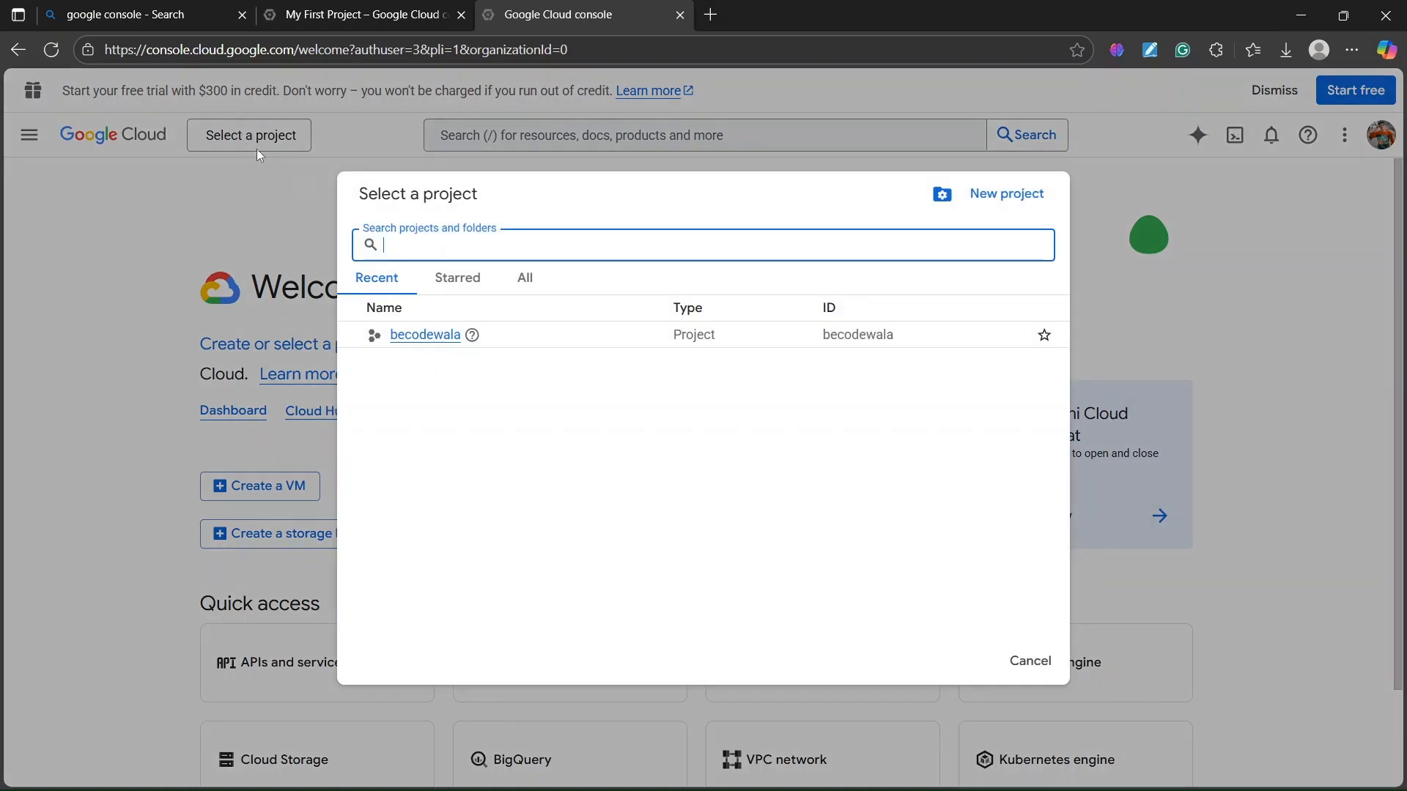
{"action": "left_click", "coordinate": [426, 335]}
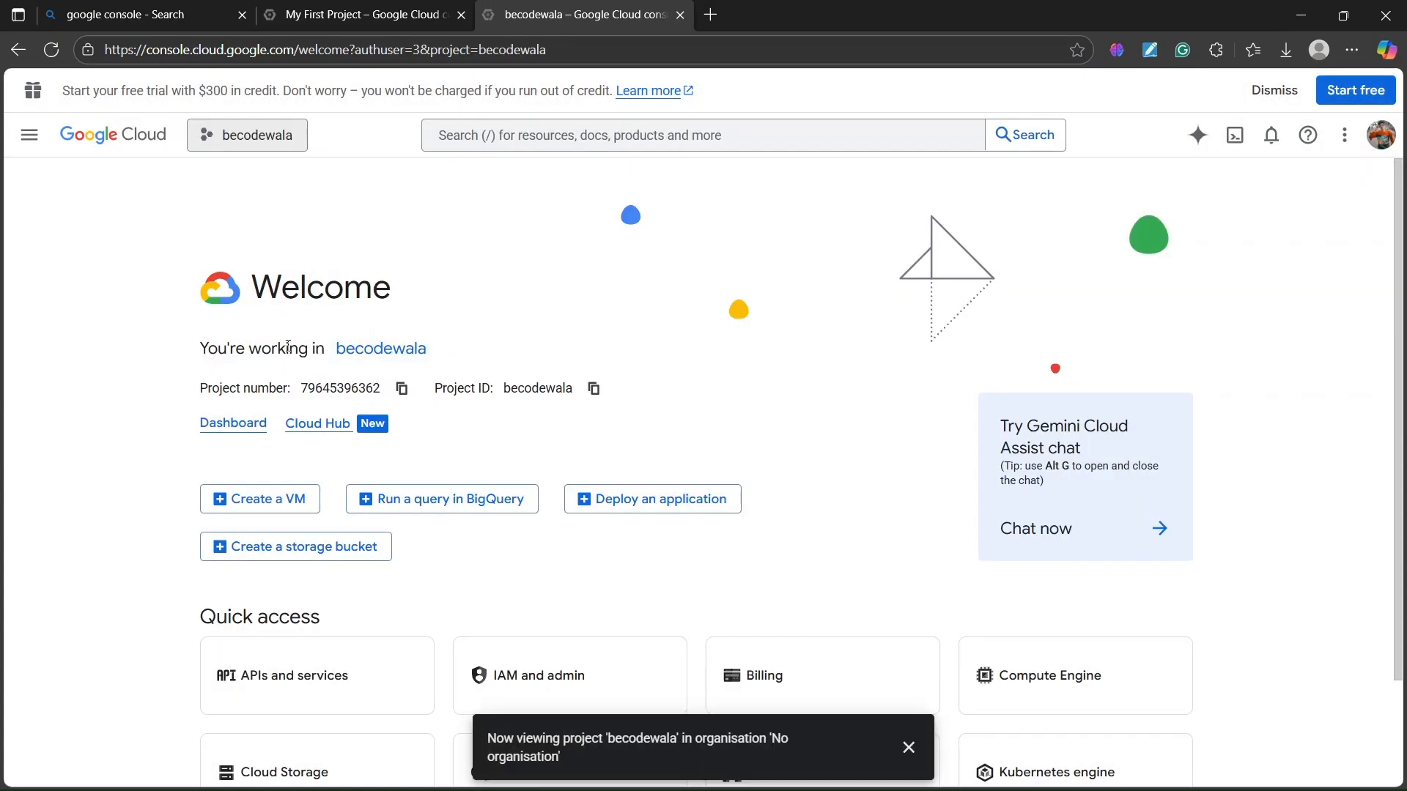
{"action": "left_click_drag", "start_coordinate": [202, 348], "coordinate": [448, 354]}
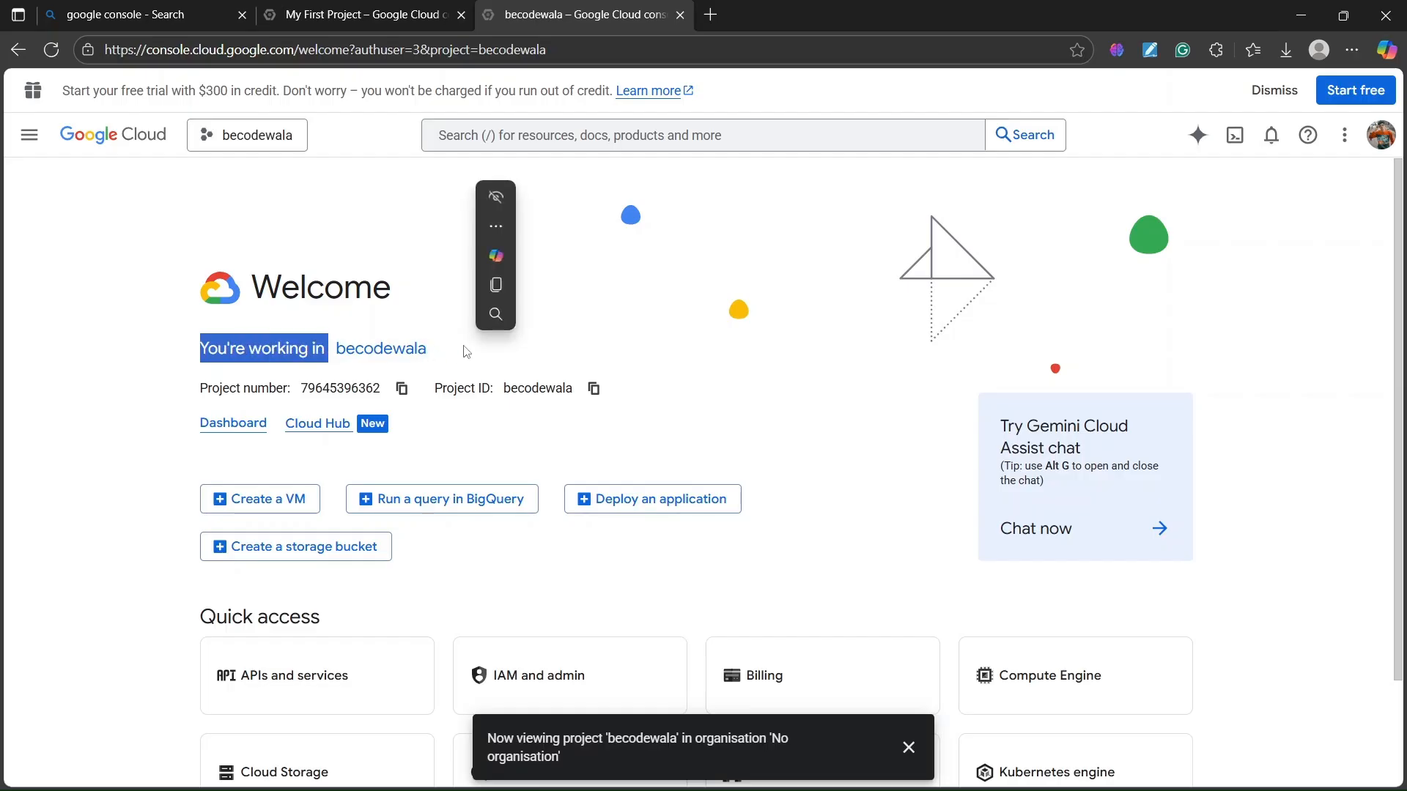
{"action": "left_click", "coordinate": [461, 351]}
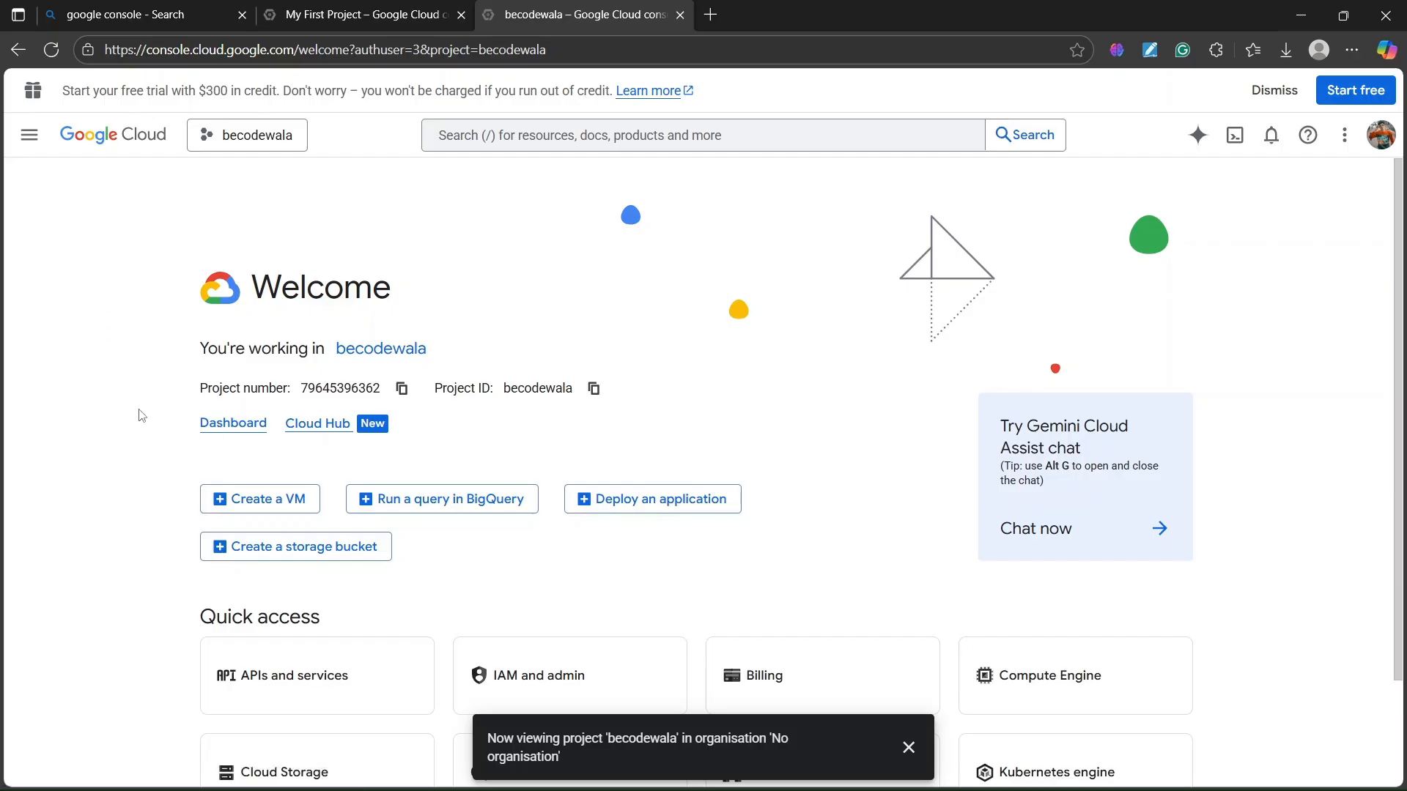
- Go to APIs and services > Credentials via the Navigation menu
{"action": "scroll", "coordinate": [129, 362], "scroll_direction": "down", "scroll_amount": 2}
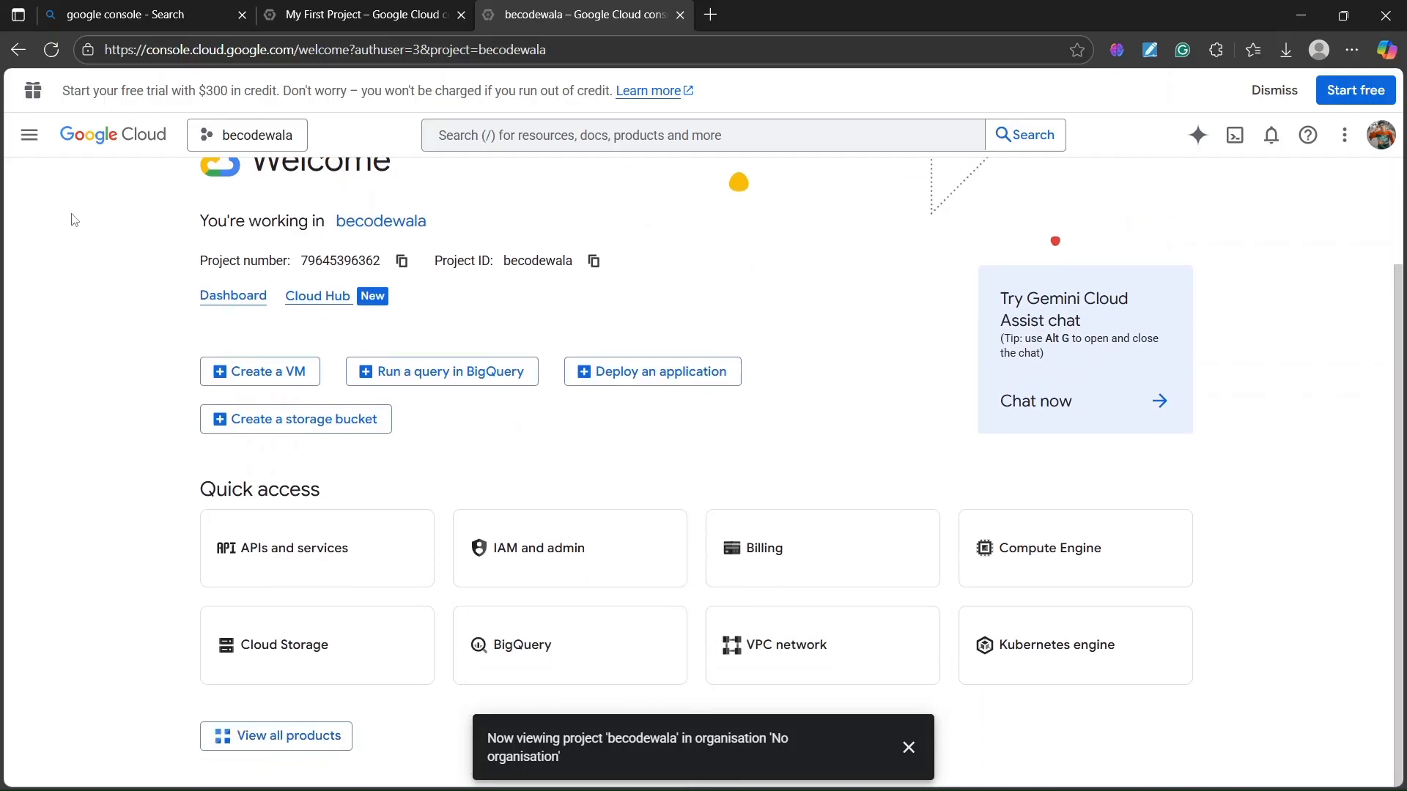
{"action": "left_click", "coordinate": [28, 141]}
{"action": "mouse_move", "coordinate": [139, 408]}
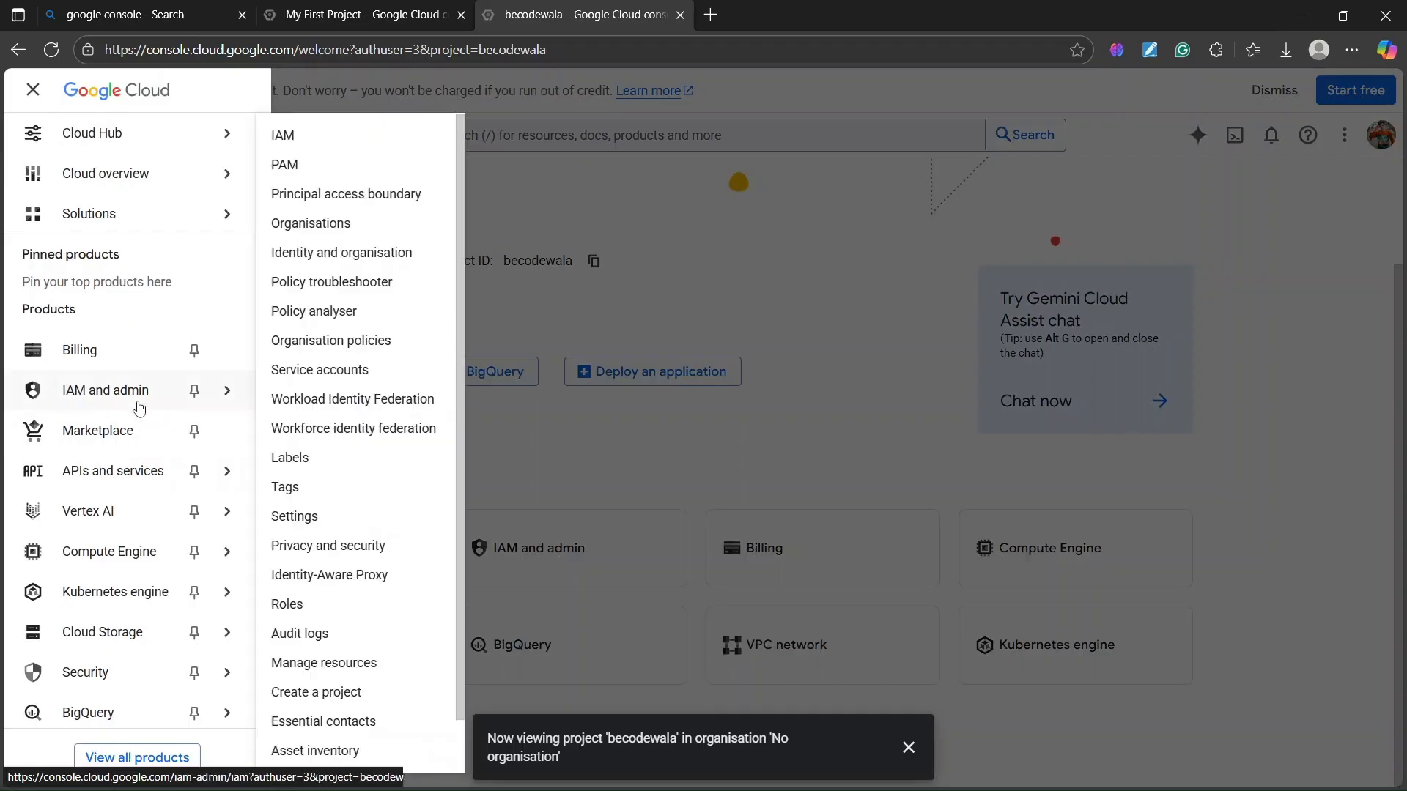
{"action": "mouse_move", "coordinate": [139, 469]}
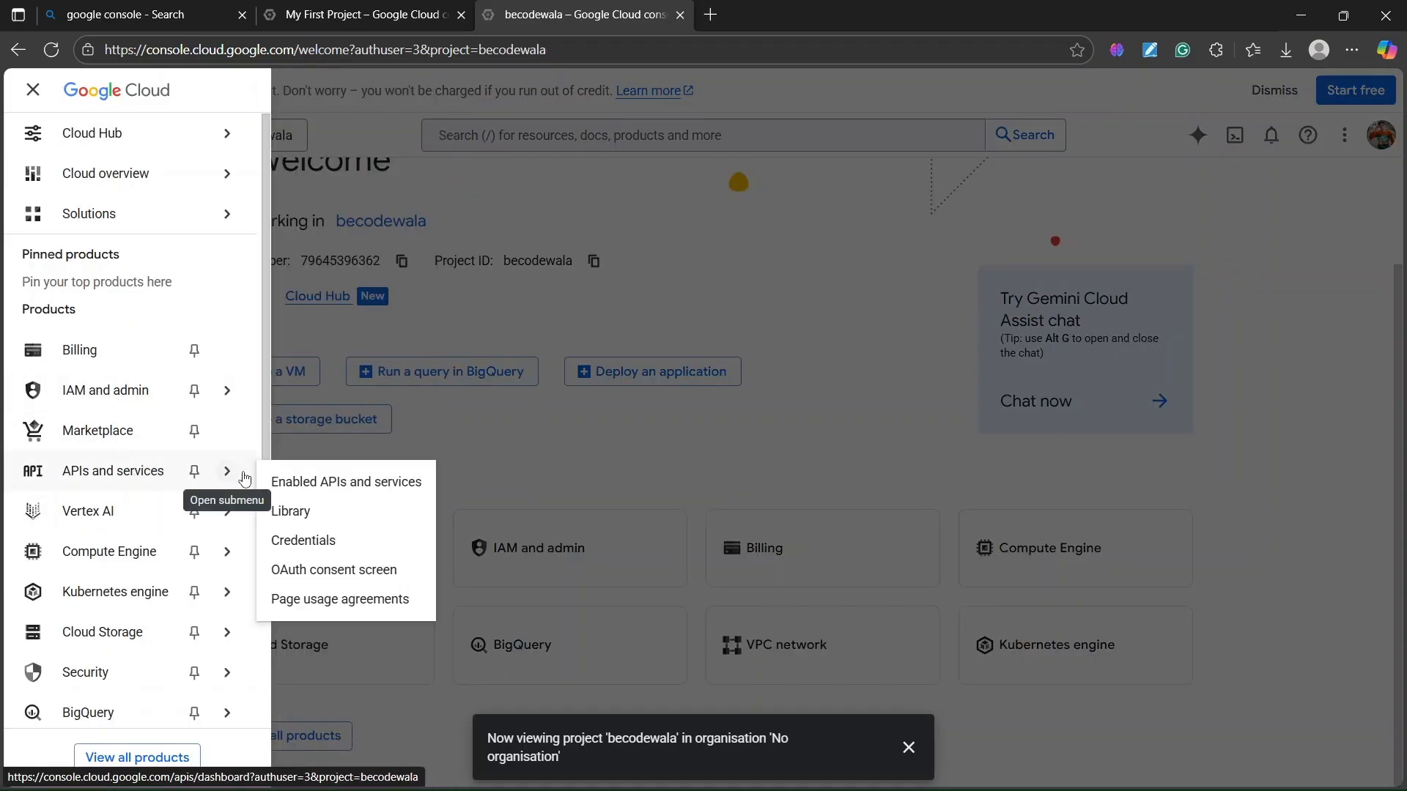
{"action": "left_click", "coordinate": [320, 542]}
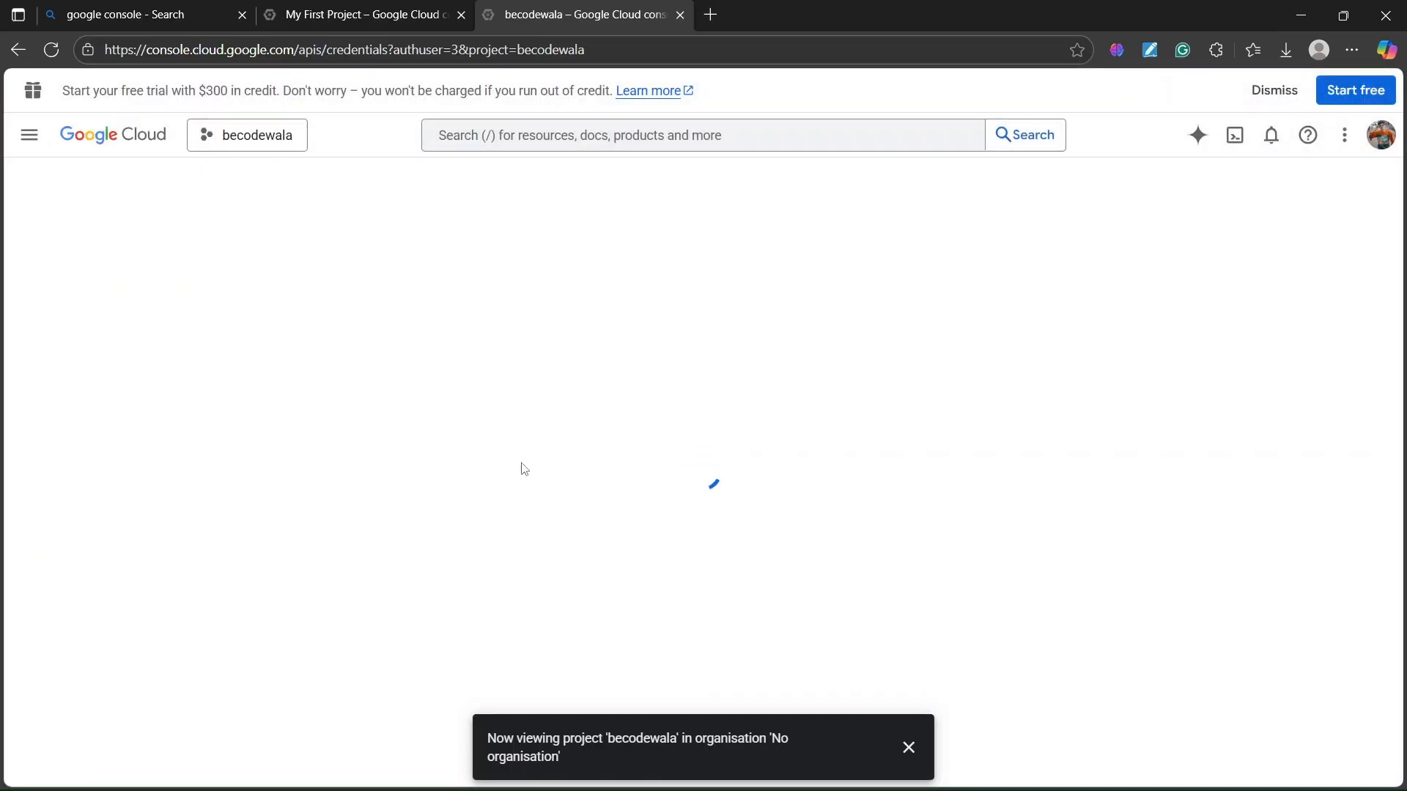
{"action": "left_click", "coordinate": [909, 748]}
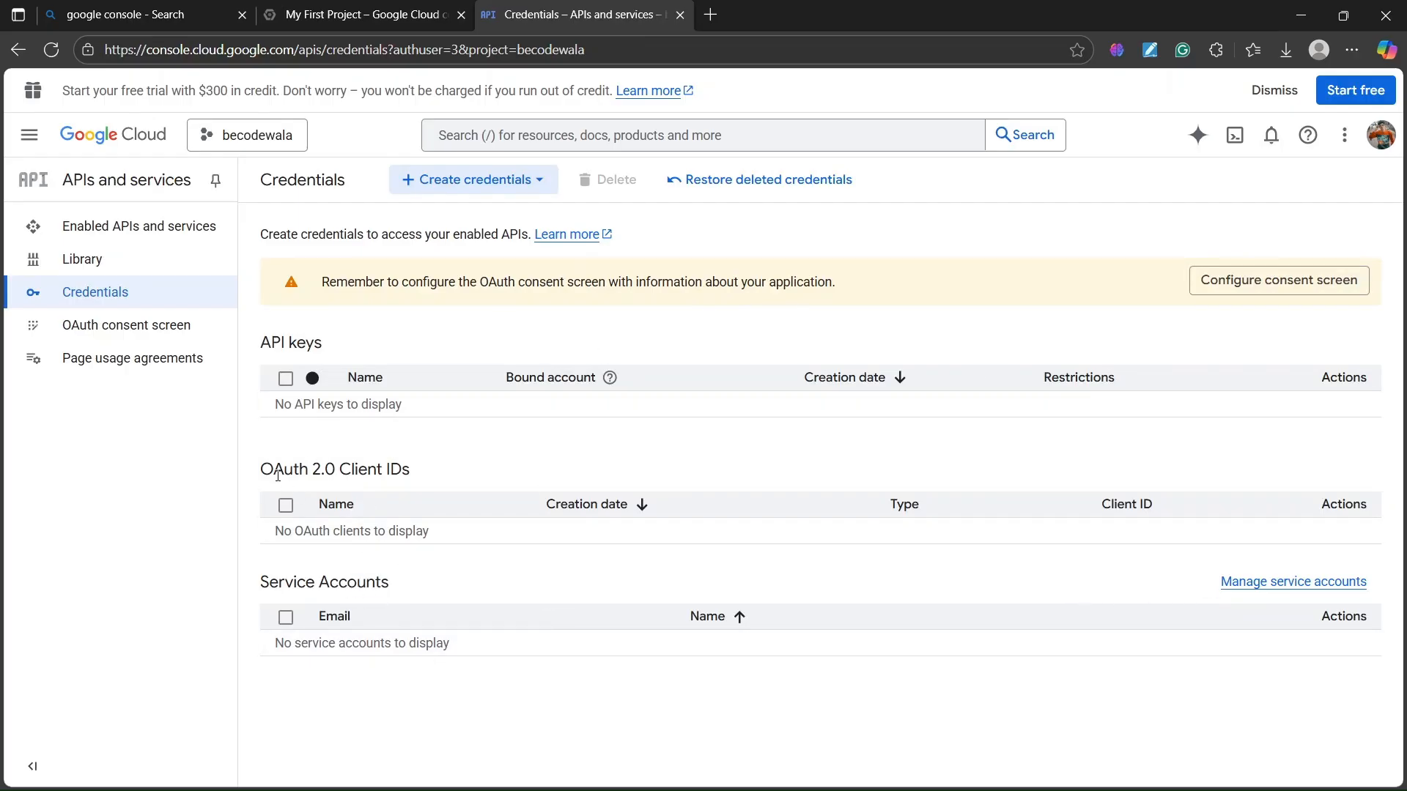
- Choose Create credentials > OAuth client ID, then go to Configure consent screen
{"action": "left_click_drag", "start_coordinate": [278, 476], "coordinate": [432, 473]}
{"action": "left_click", "coordinate": [547, 478]}
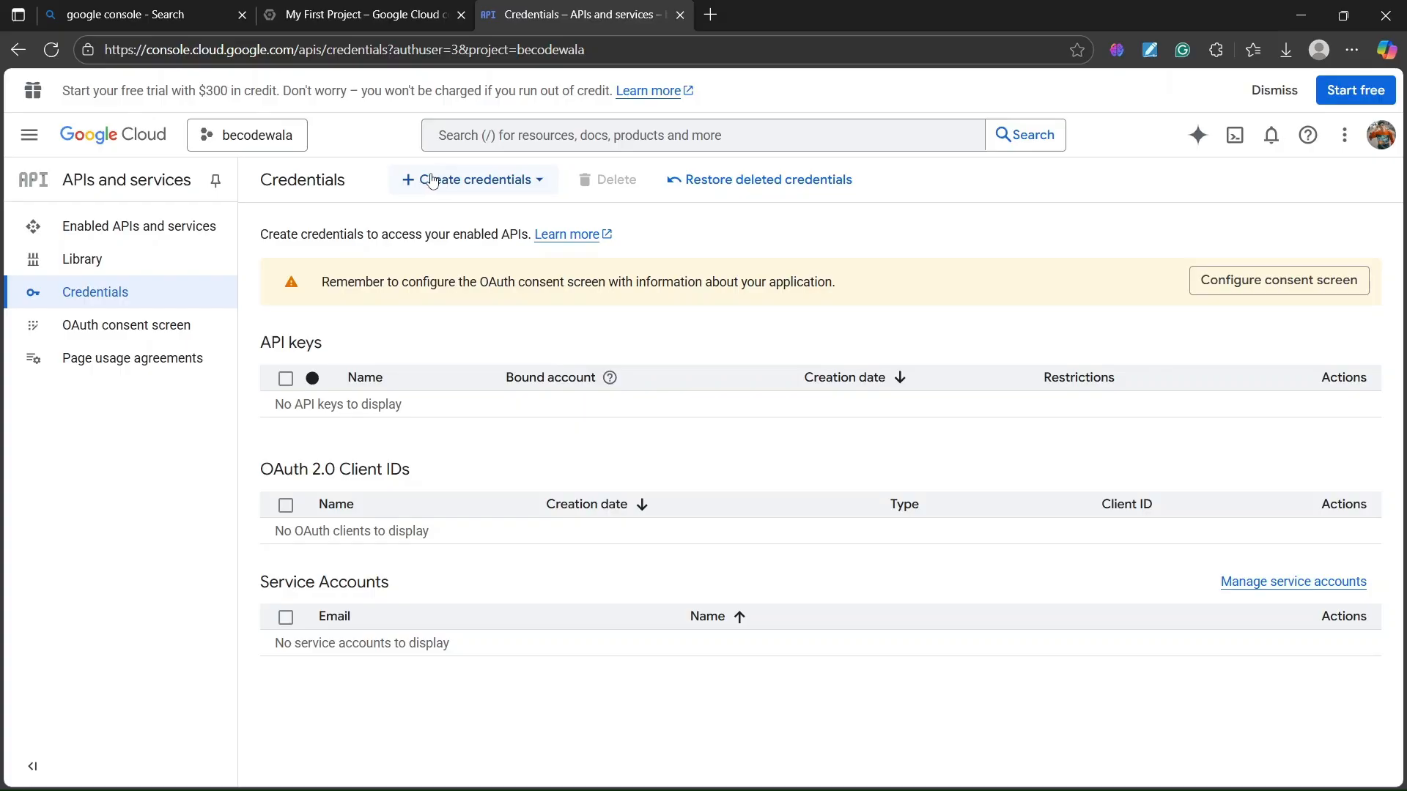
{"action": "left_click", "coordinate": [430, 181]}
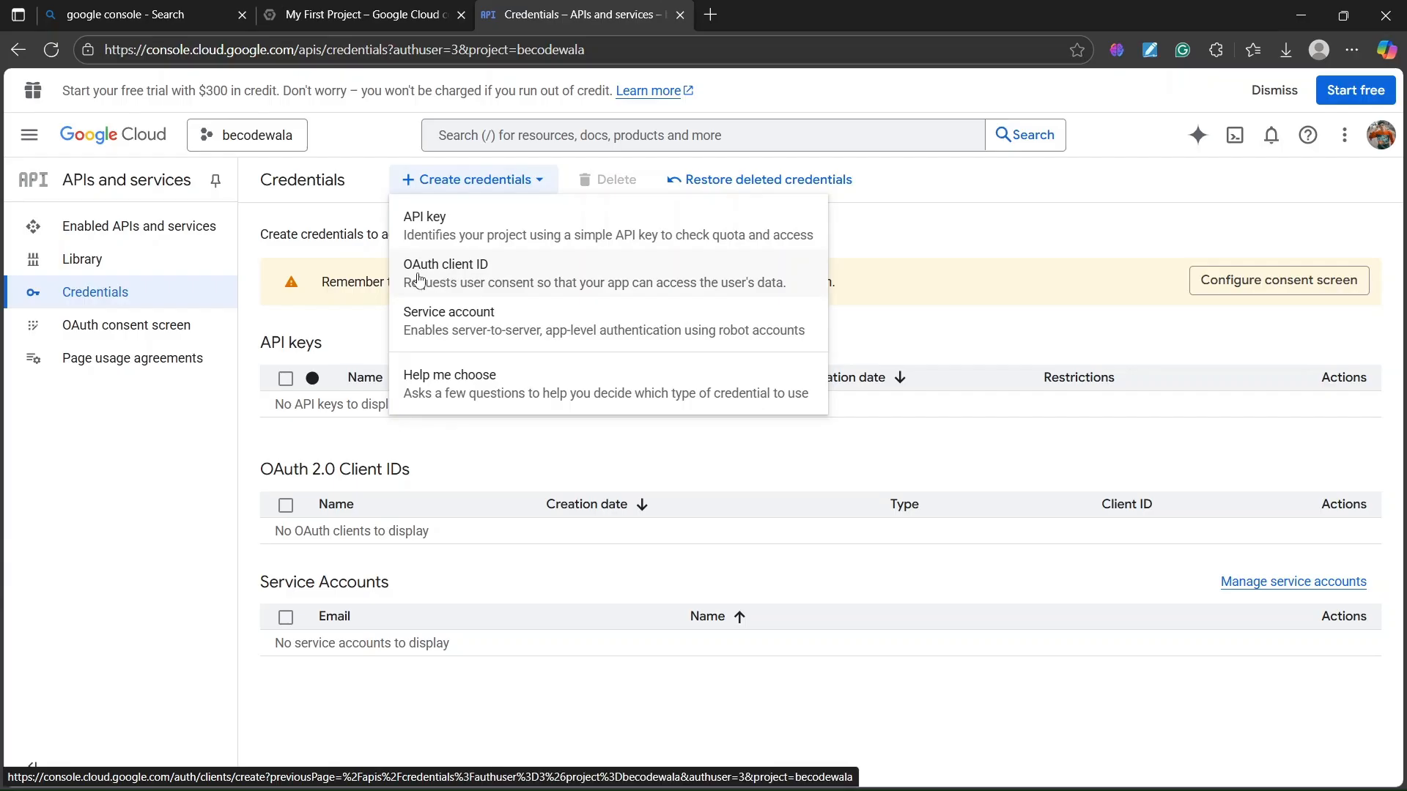
{"action": "left_click", "coordinate": [479, 279]}
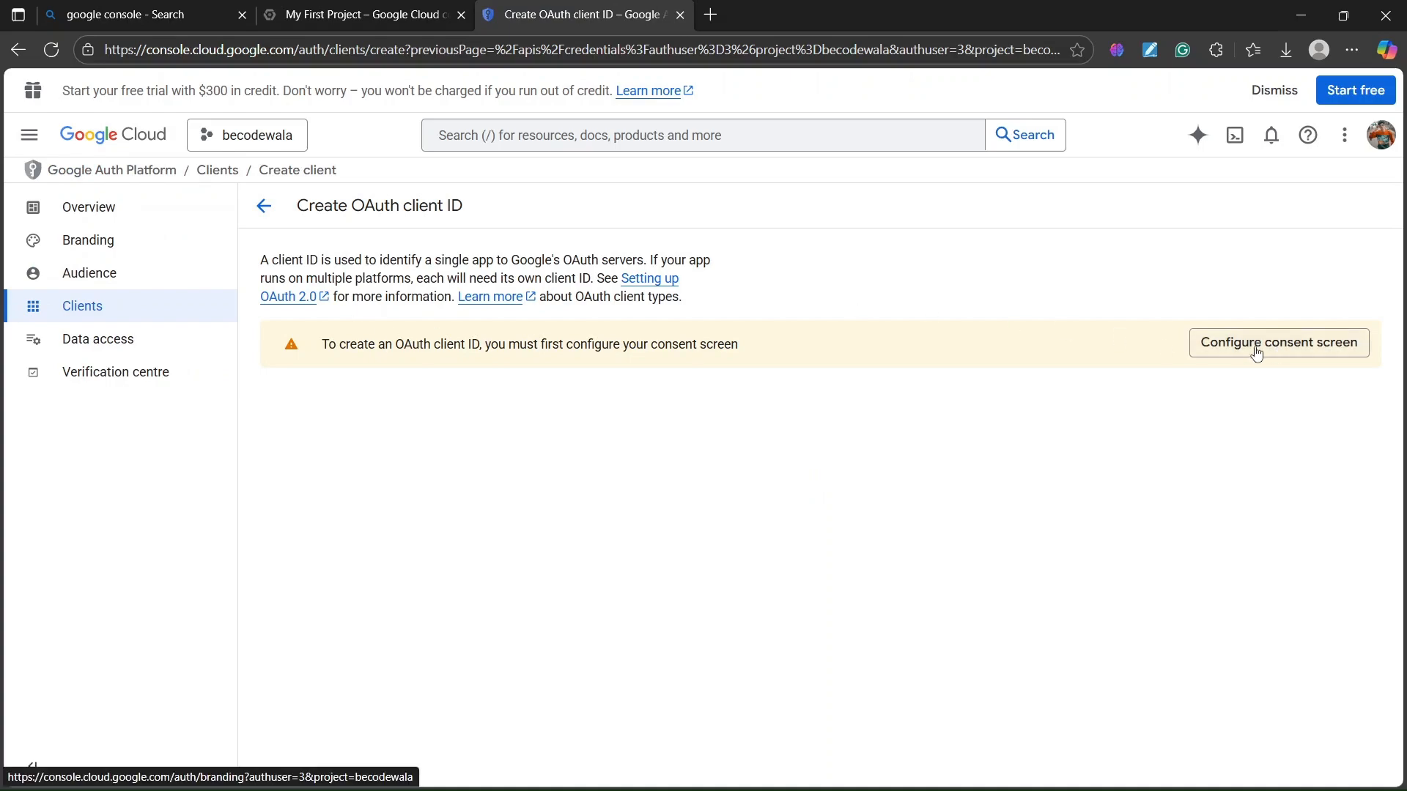
{"action": "left_click_drag", "start_coordinate": [320, 345], "coordinate": [473, 347]}
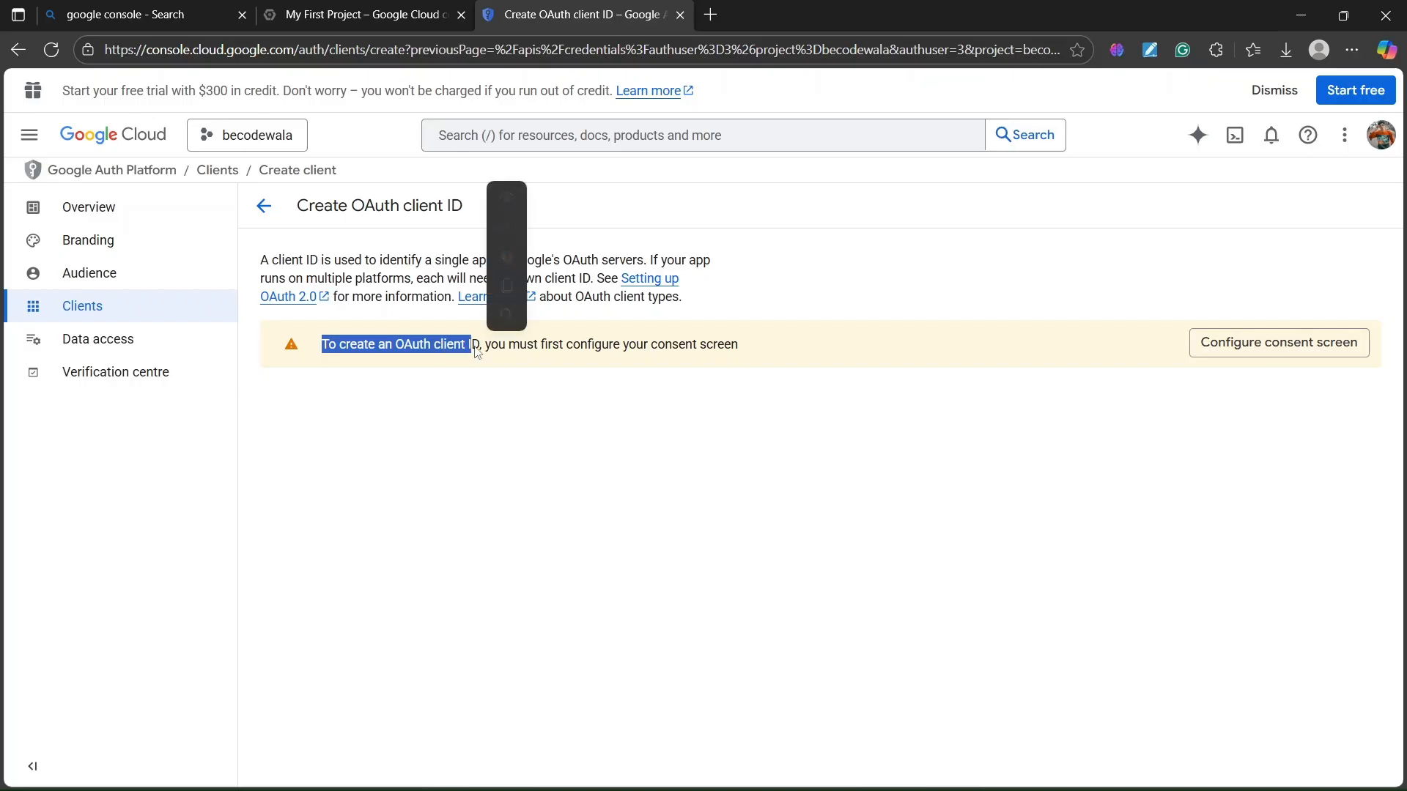
{"action": "left_click", "coordinate": [1259, 343]}
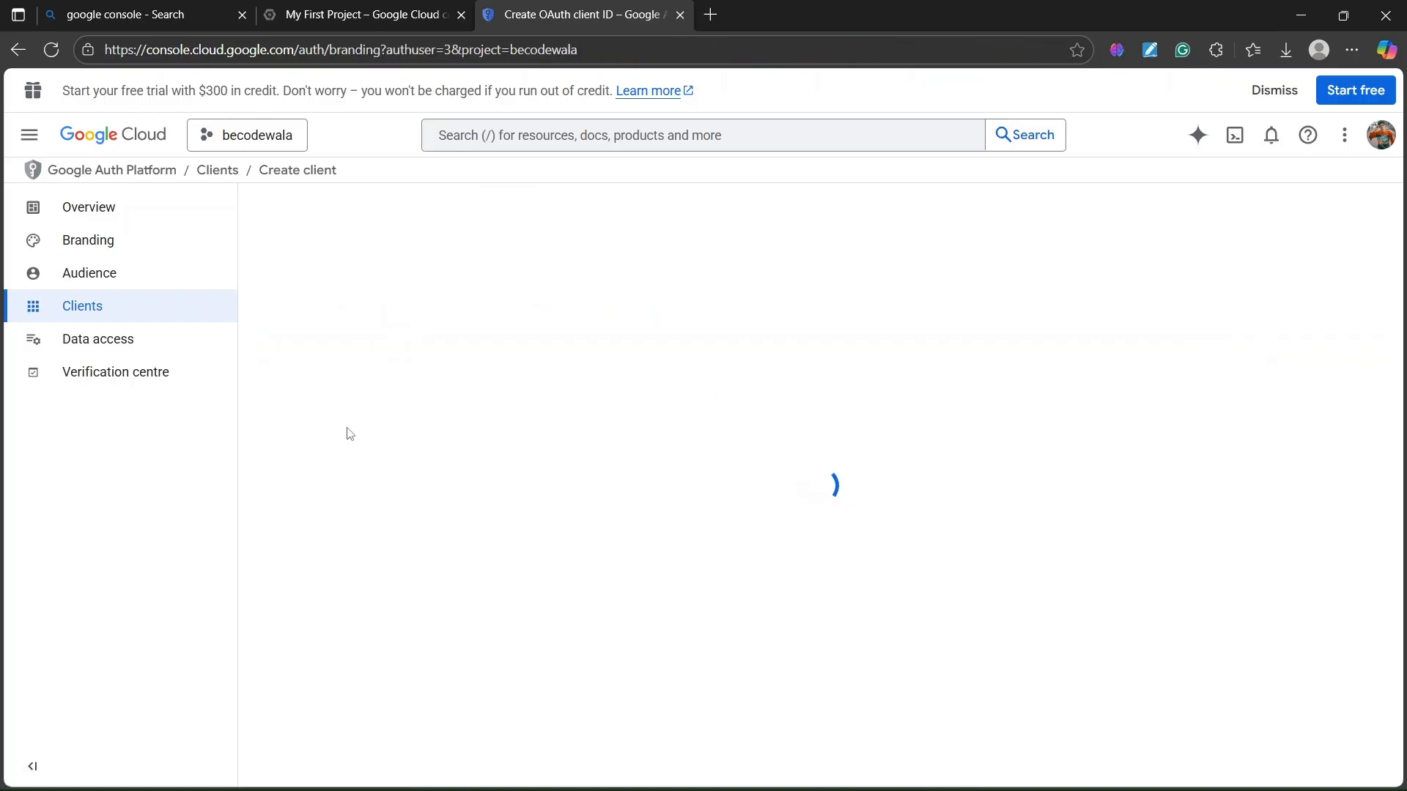
- Name the app 'blog' and use the account's email as the user support email
{"action": "left_click", "coordinate": [837, 636]}
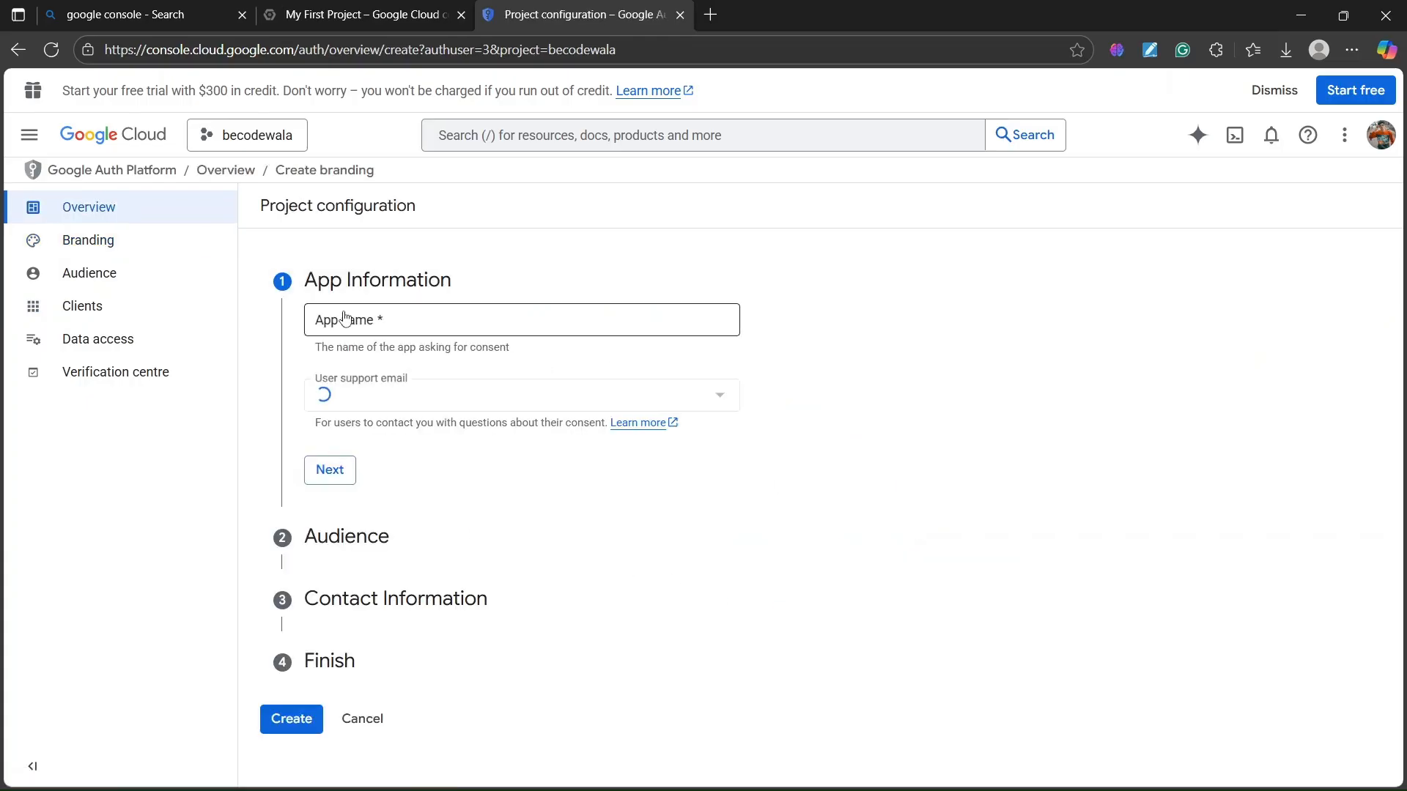
{"action": "left_click", "coordinate": [370, 316]}
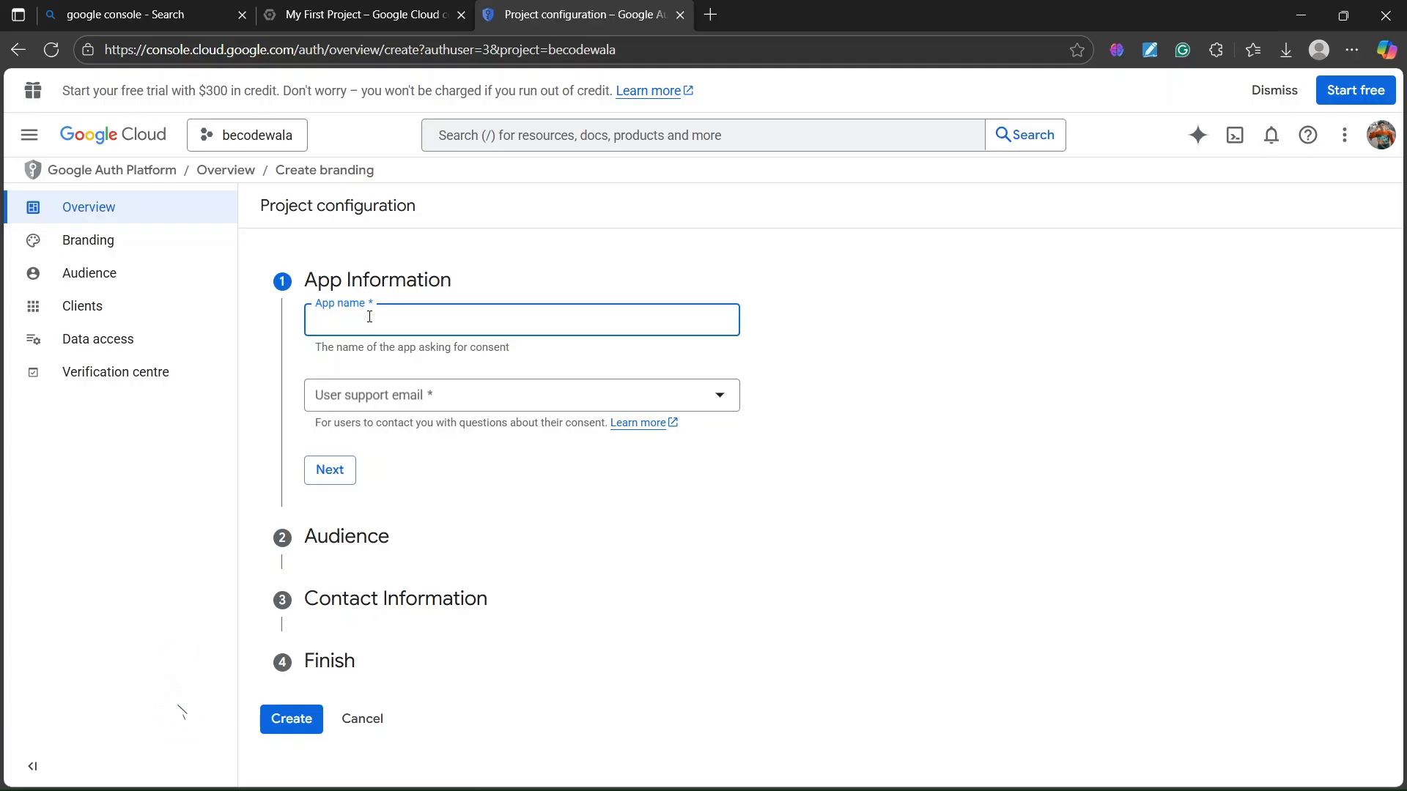
{"action": "type", "text": "blog"}
{"action": "left_click", "coordinate": [396, 401]}
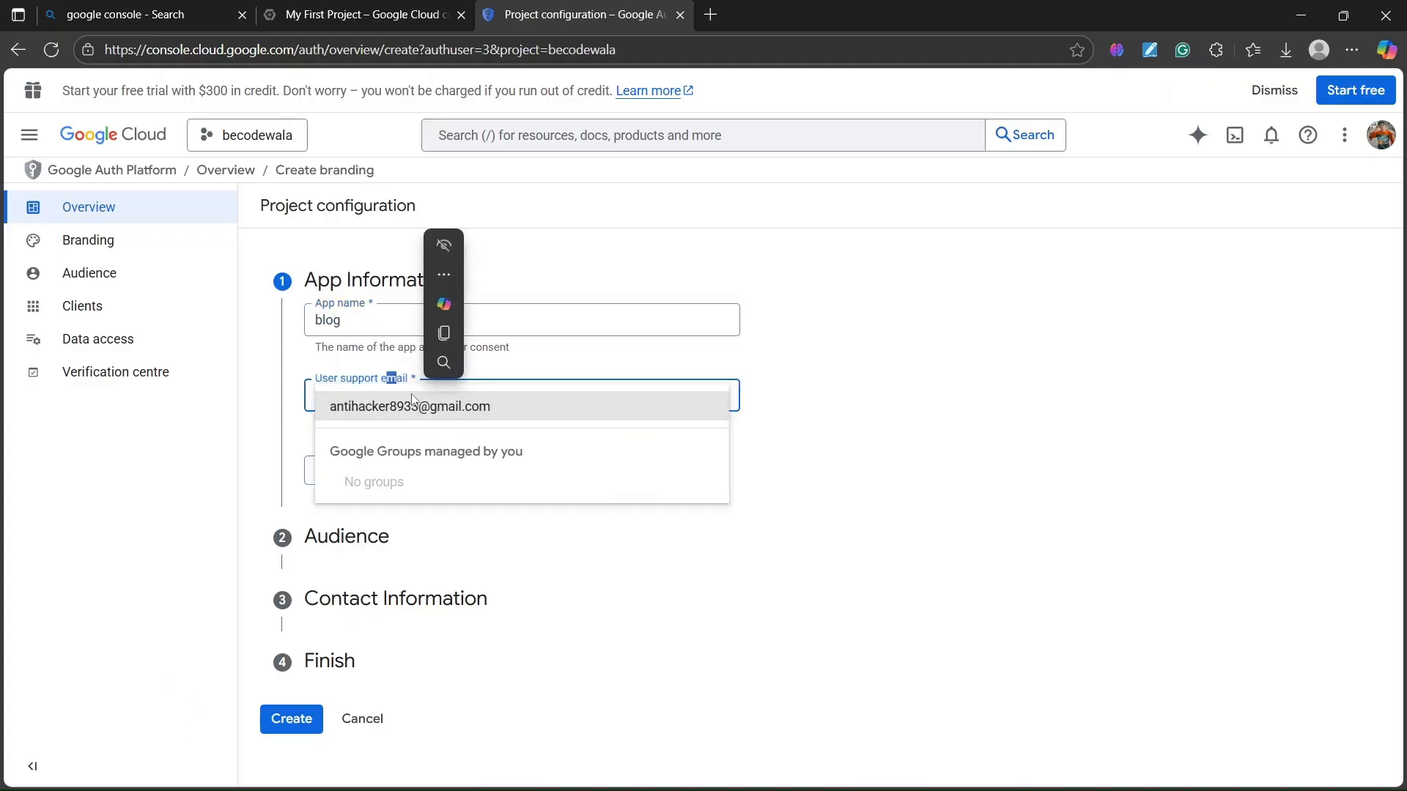
{"action": "left_click", "coordinate": [367, 408]}
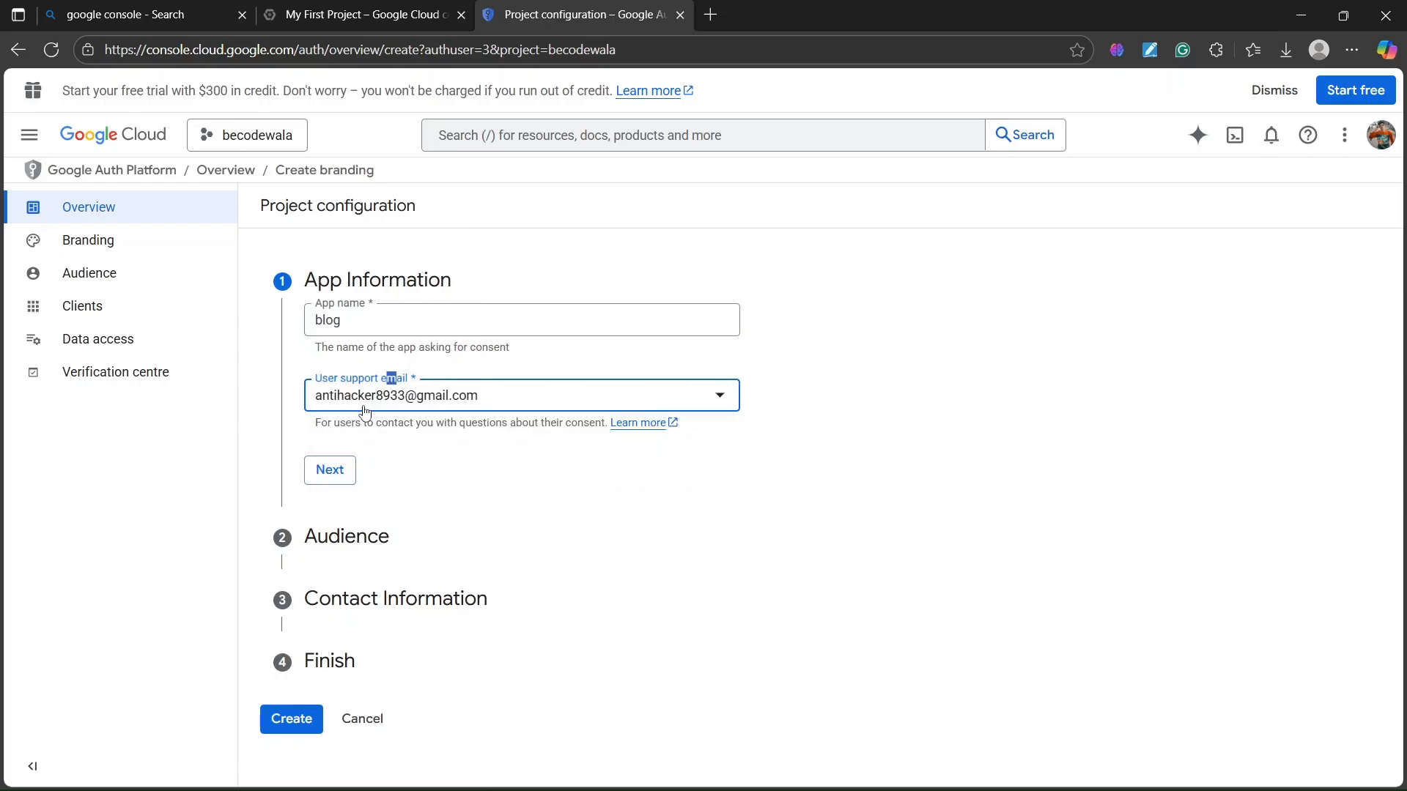
{"action": "left_click", "coordinate": [323, 478]}
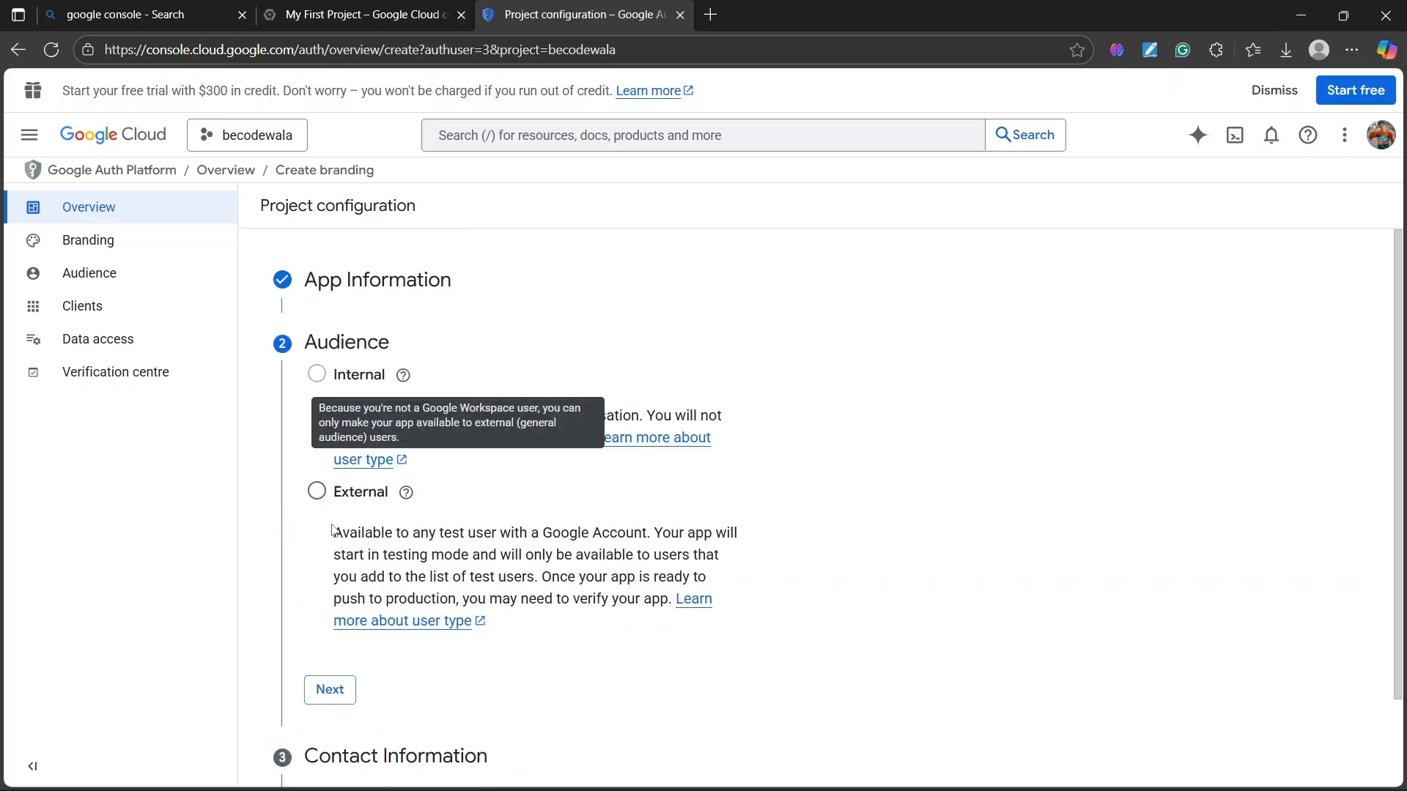
- Set the app audience to External and continue to Contact Information
{"action": "mouse_move", "coordinate": [326, 387]}
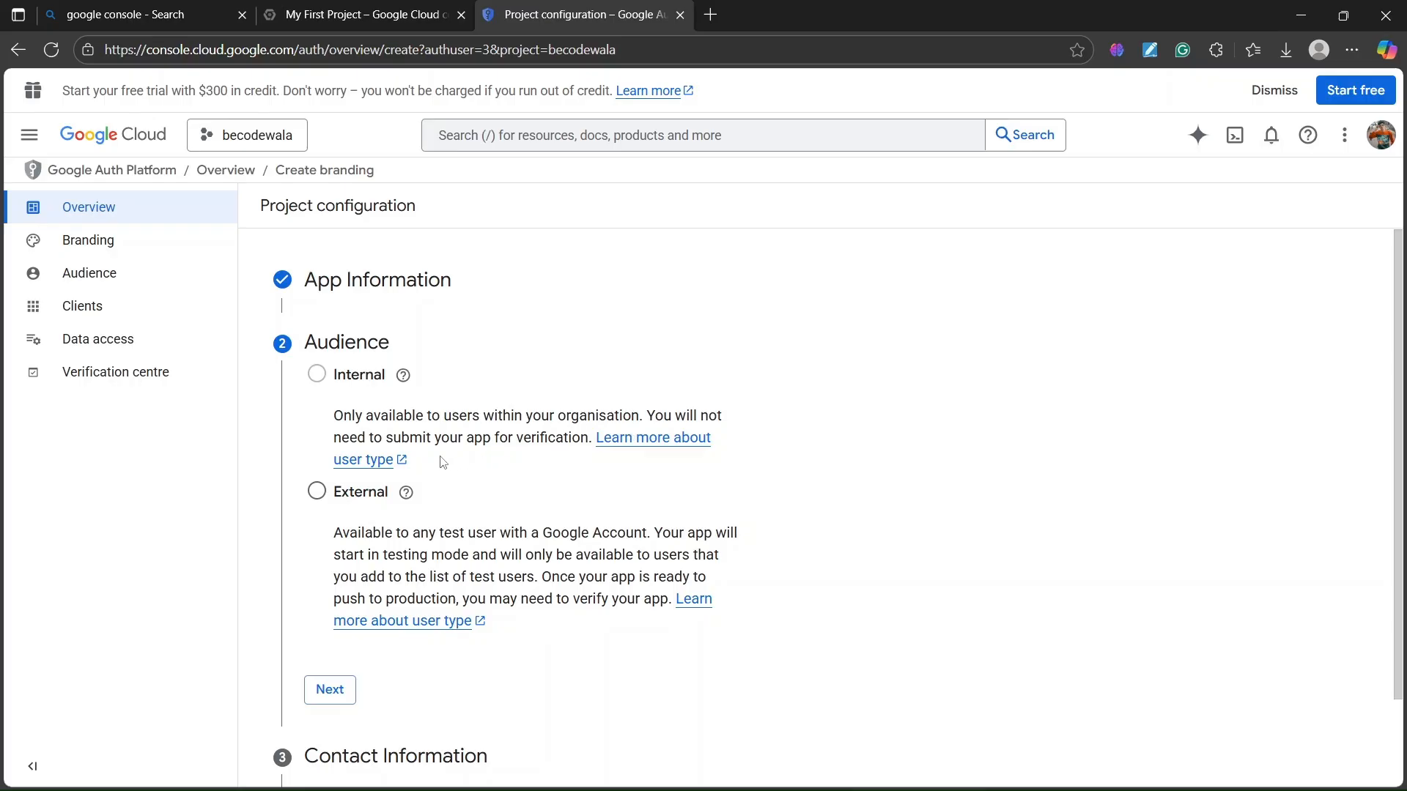
{"action": "mouse_move", "coordinate": [406, 491]}
{"action": "left_click_drag", "start_coordinate": [339, 533], "coordinate": [618, 533]}
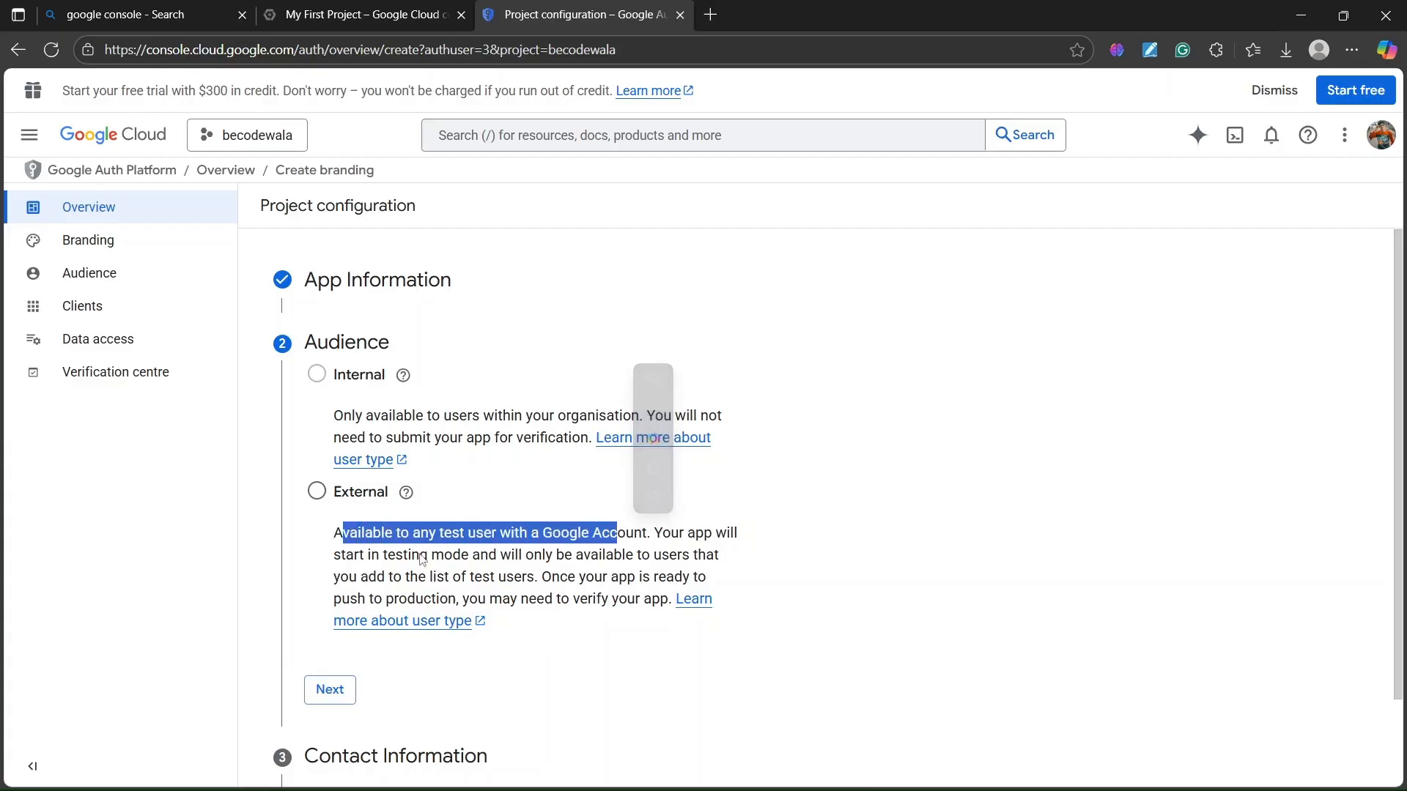
{"action": "left_click_drag", "start_coordinate": [332, 558], "coordinate": [668, 556]}
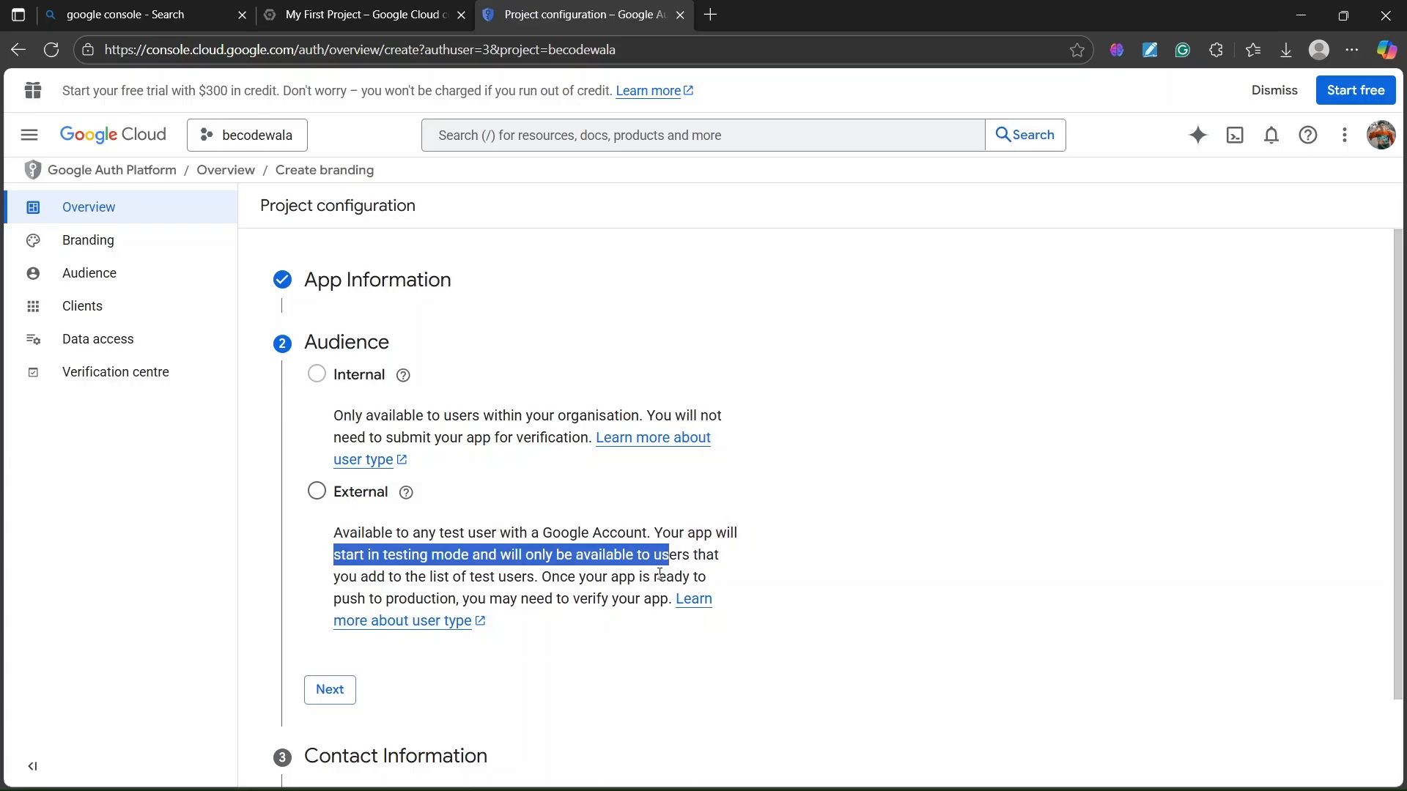
{"action": "left_click", "coordinate": [462, 591]}
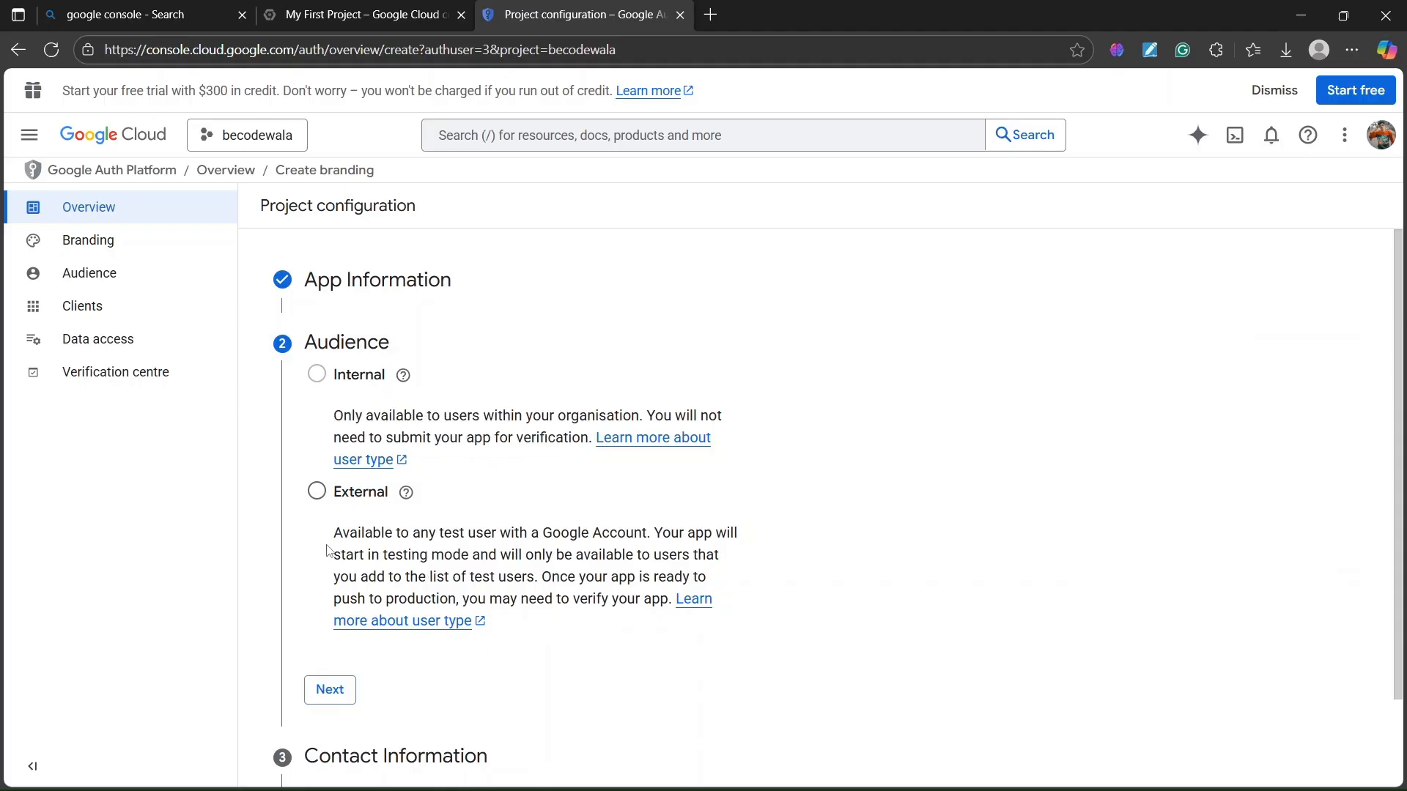
{"action": "left_click", "coordinate": [316, 491]}
{"action": "left_click_drag", "start_coordinate": [337, 536], "coordinate": [543, 535]}
{"action": "left_click", "coordinate": [602, 538]}
{"action": "scroll", "coordinate": [346, 495], "scroll_direction": "down", "scroll_amount": 1}
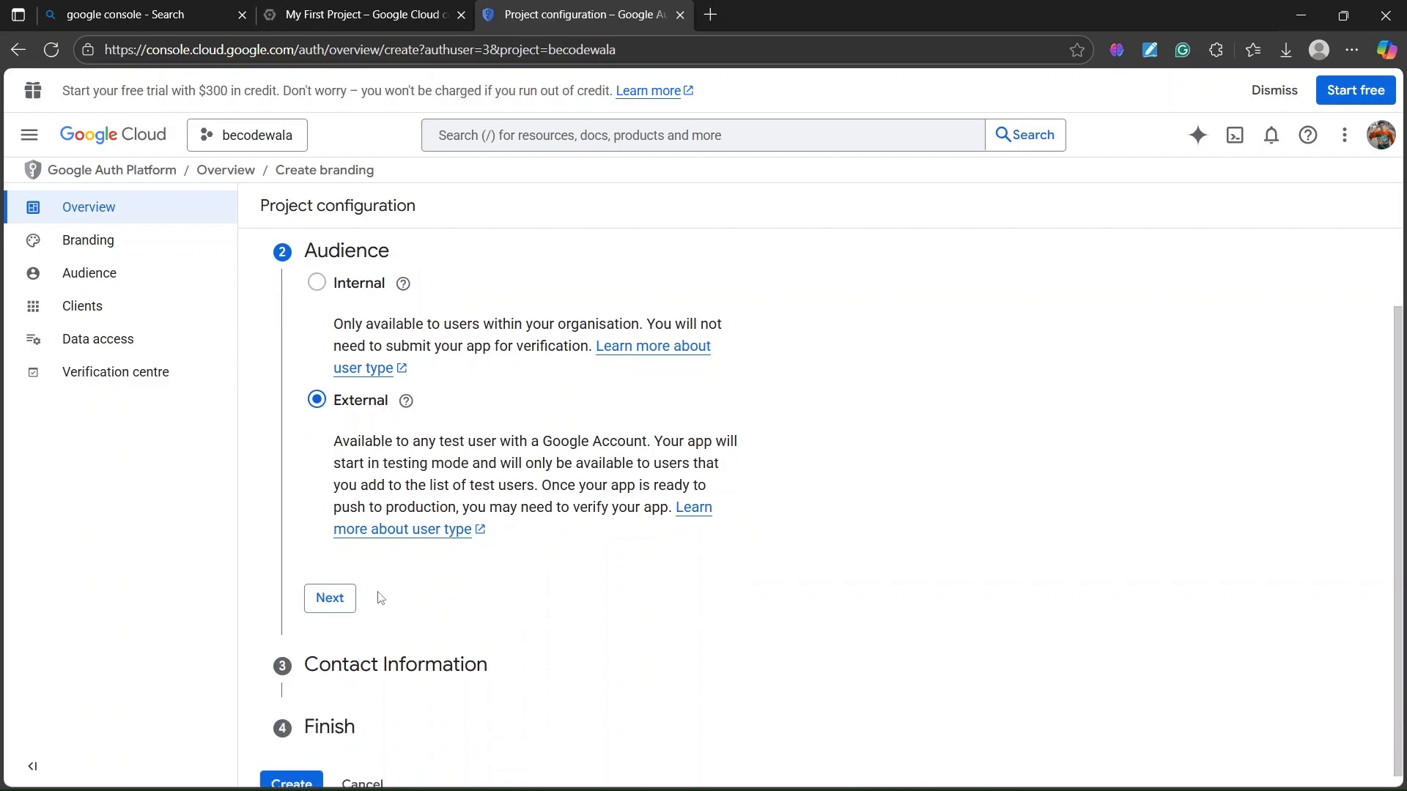
{"action": "left_click", "coordinate": [331, 598]}
{"action": "left_click", "coordinate": [422, 447]}
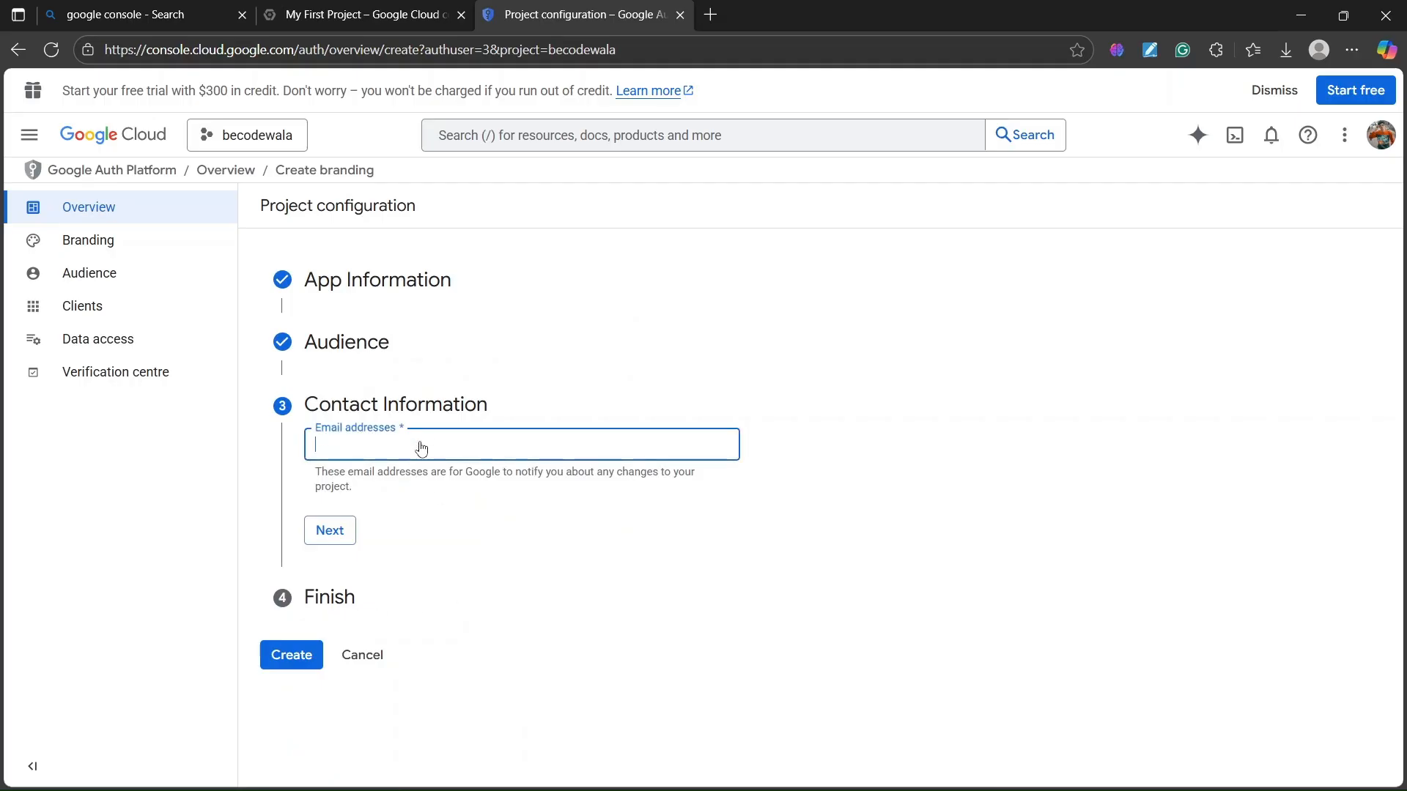
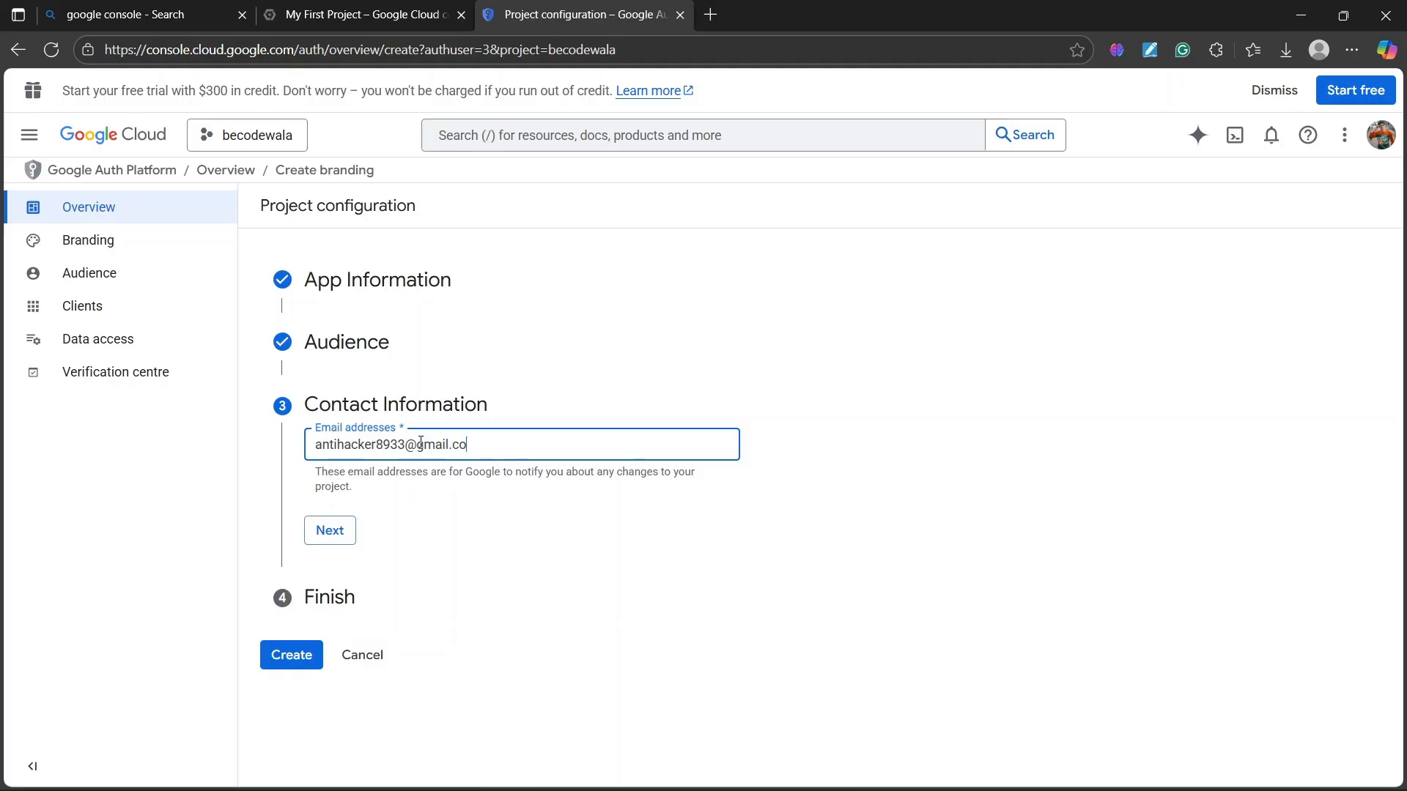
- Enter the contact email, agree to the Google API Services User Data Policy, and click Create
{"action": "left_click", "coordinate": [329, 534]}
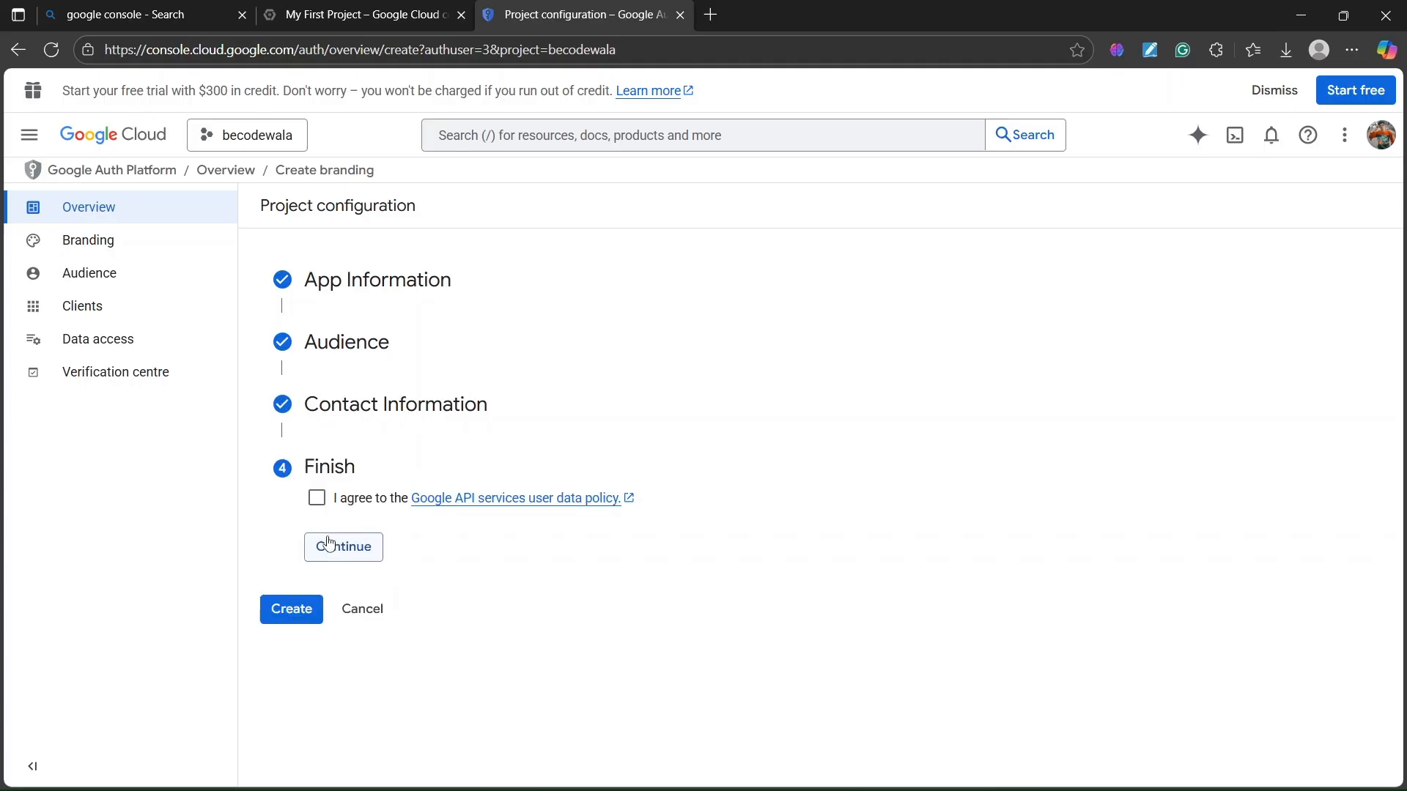
{"action": "left_click", "coordinate": [317, 499]}
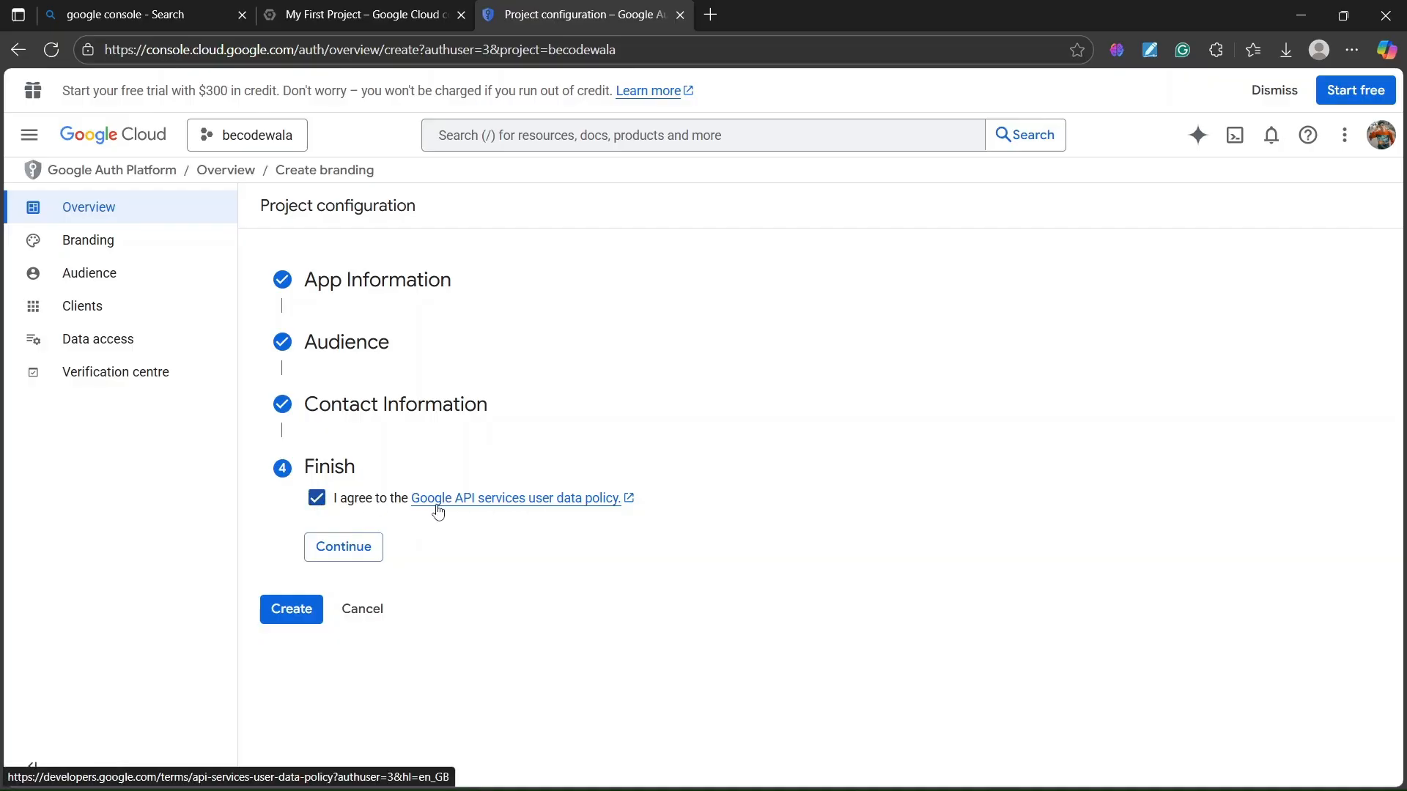
{"action": "left_click", "coordinate": [342, 548]}
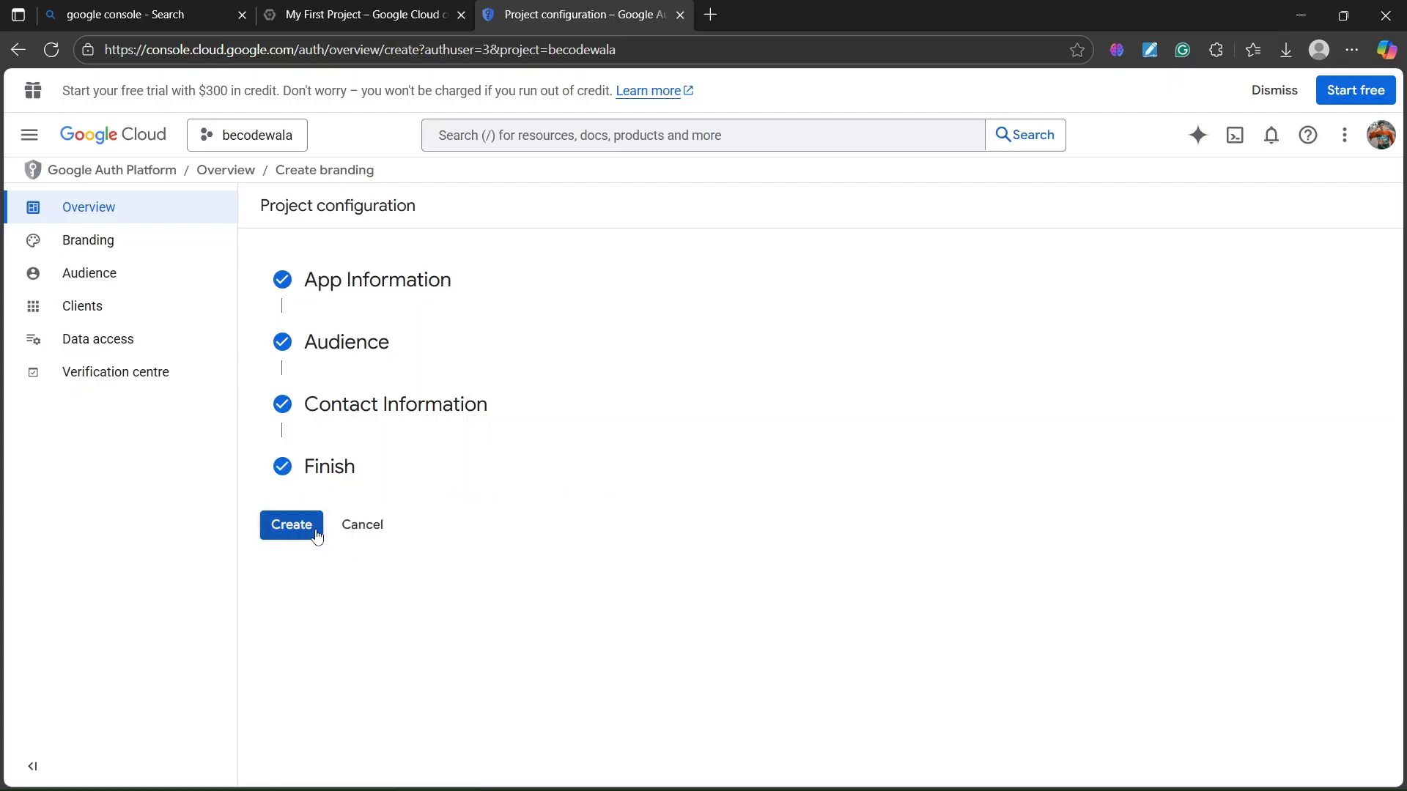
{"action": "left_click", "coordinate": [315, 527]}
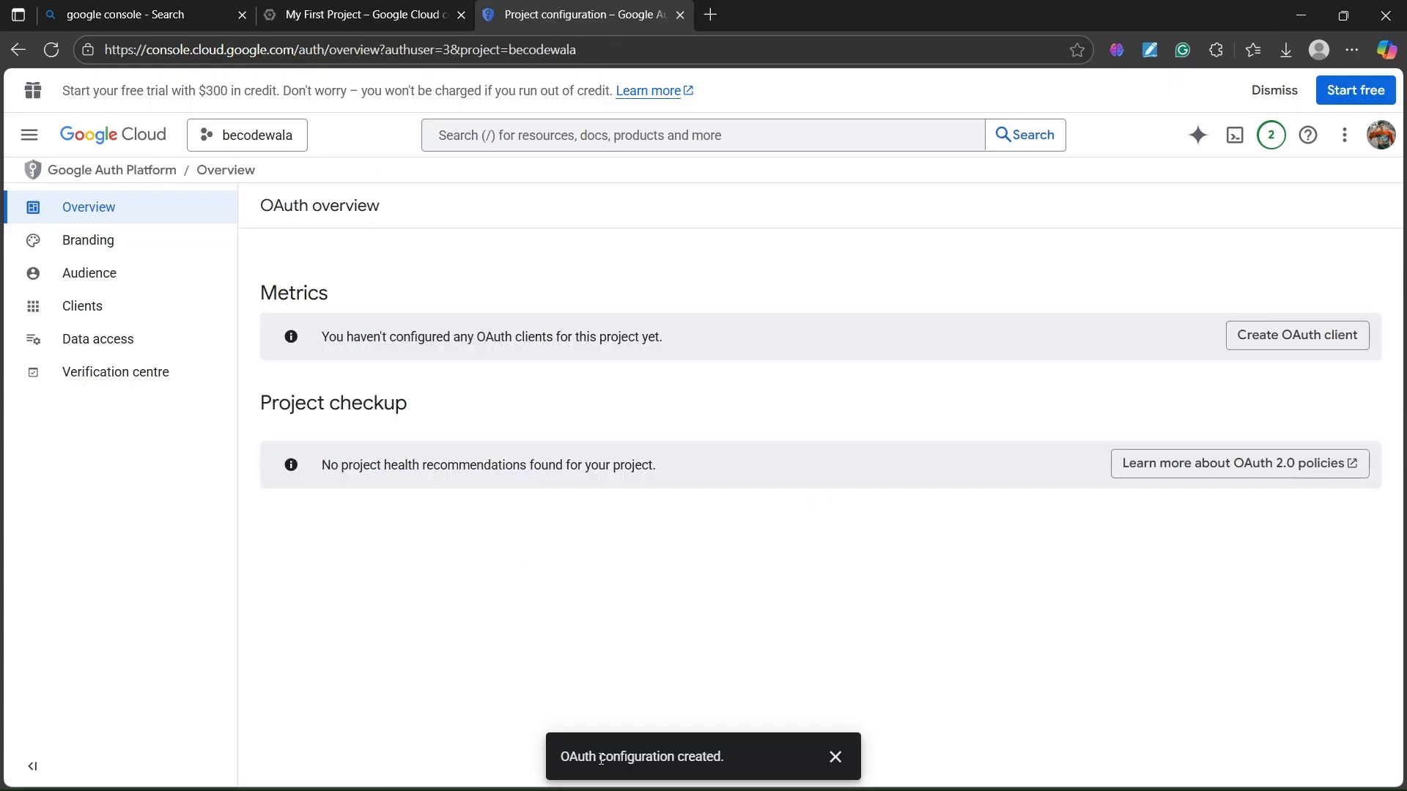
- Dismiss the configuration-created message and go to APIs and services > Credentials
{"action": "left_click", "coordinate": [836, 758]}
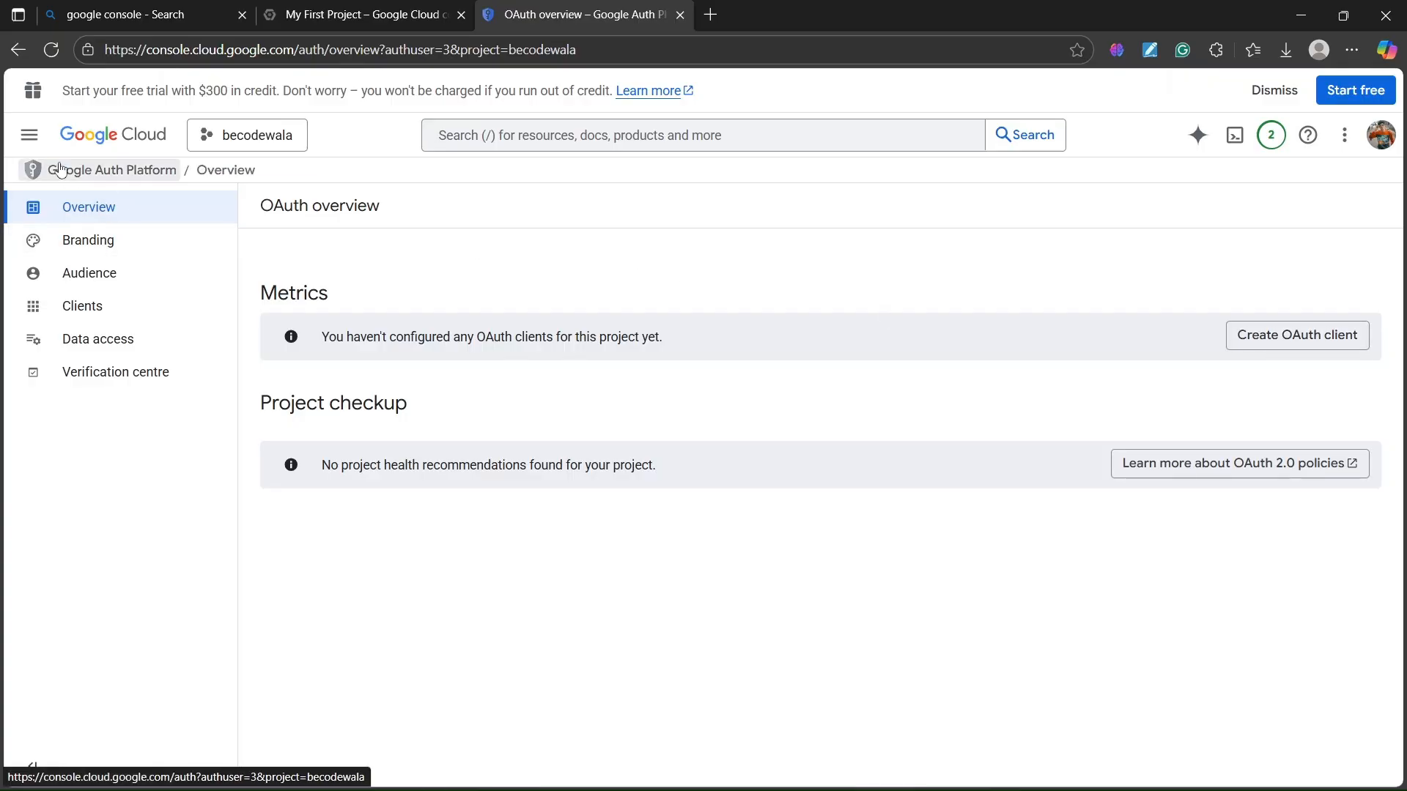
{"action": "left_click", "coordinate": [34, 139]}
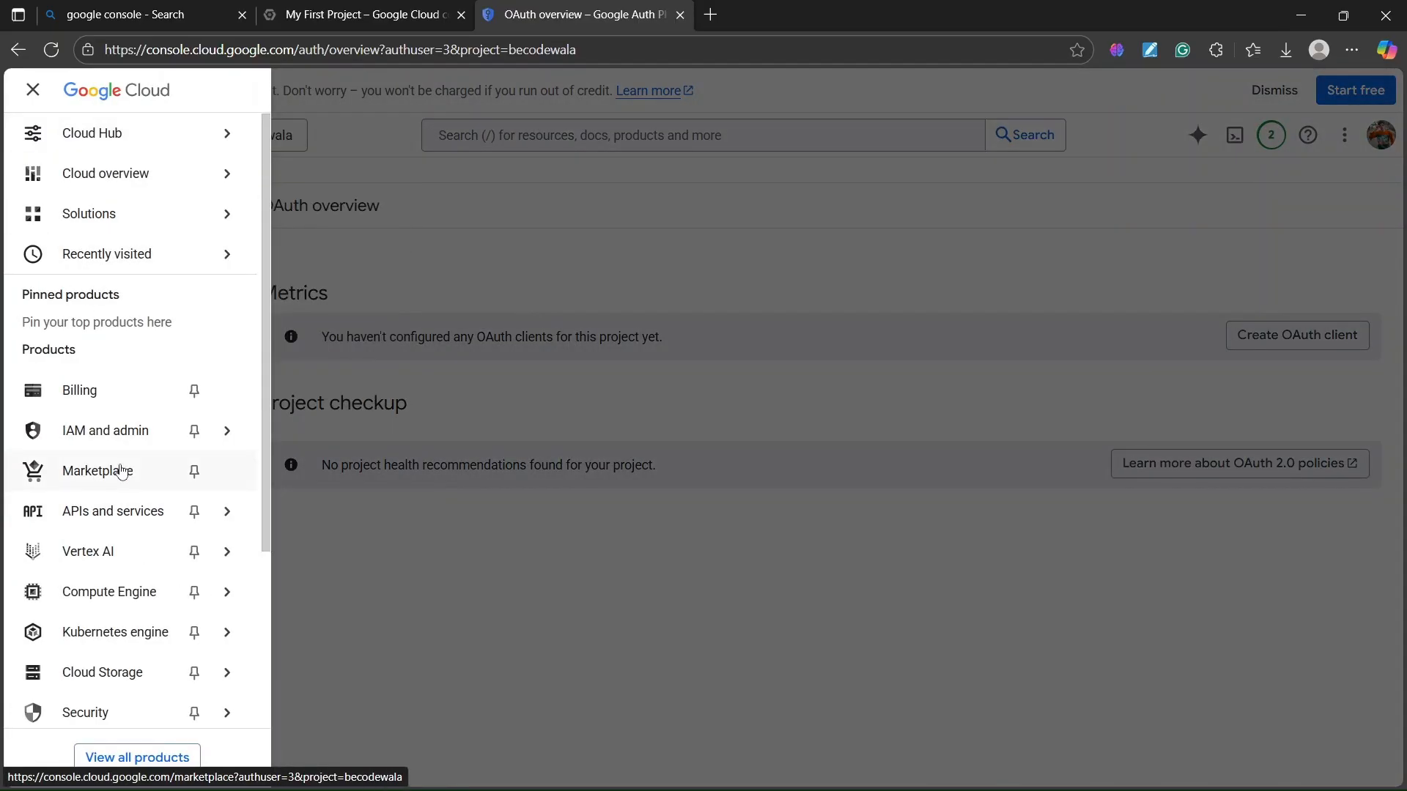
{"action": "mouse_move", "coordinate": [125, 517]}
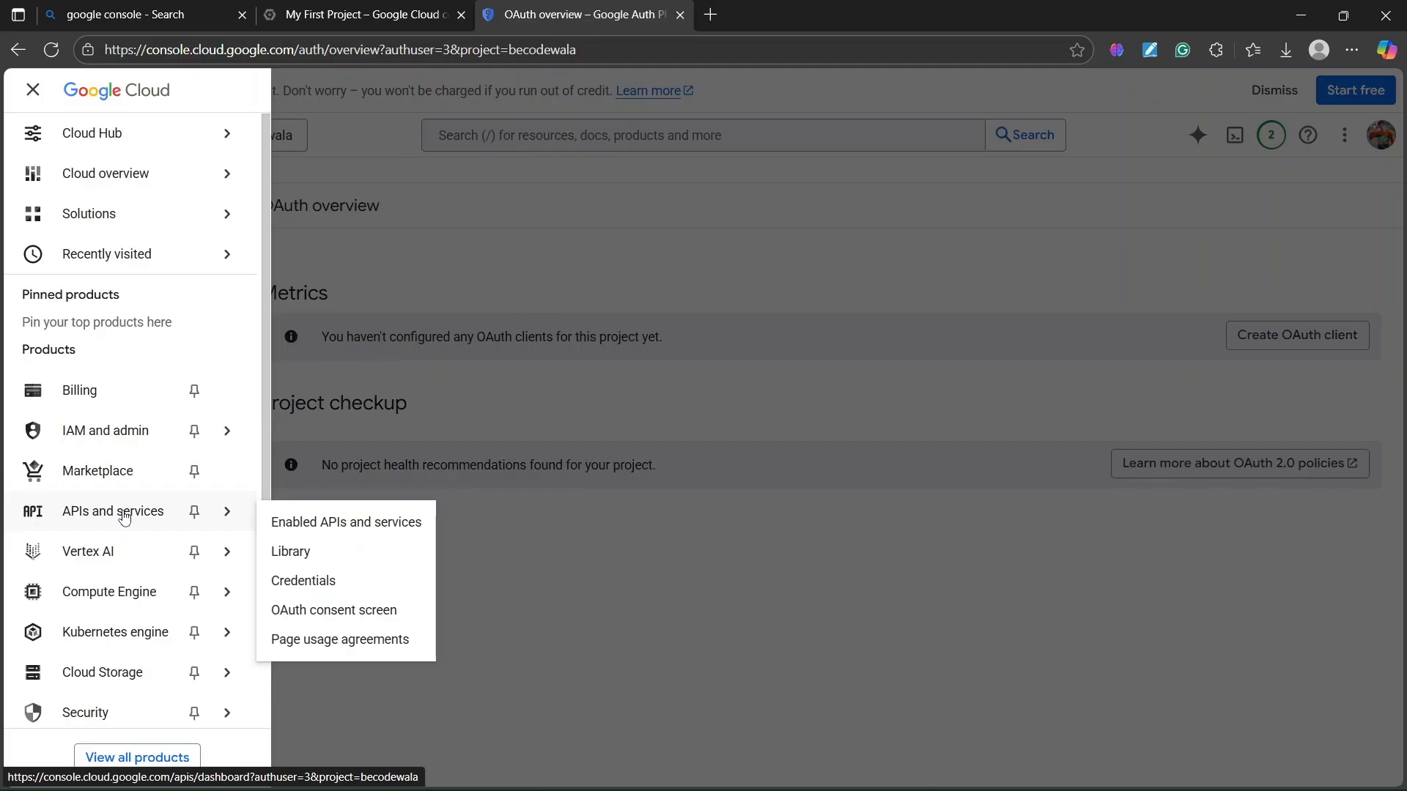
{"action": "left_click", "coordinate": [338, 581]}
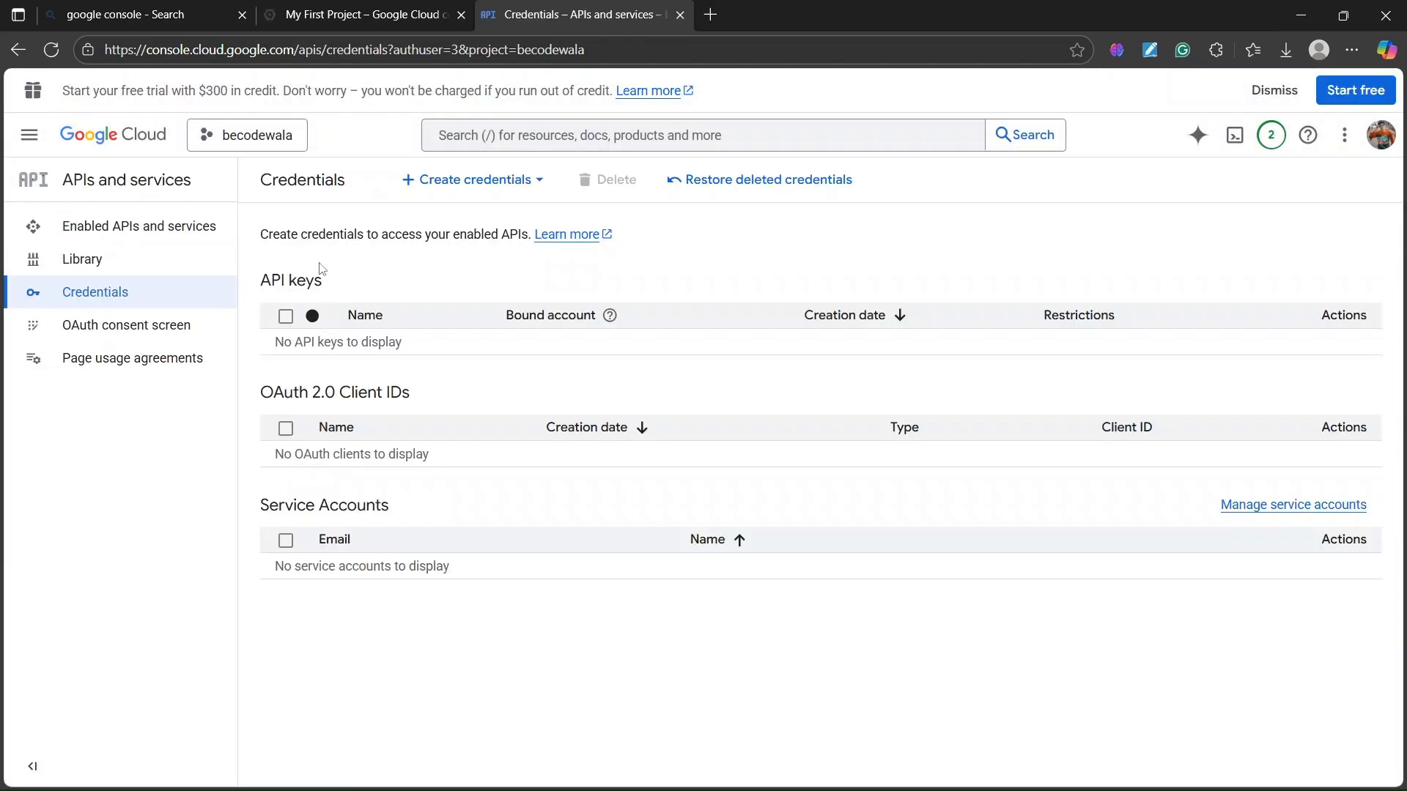
{"action": "left_click", "coordinate": [29, 135]}
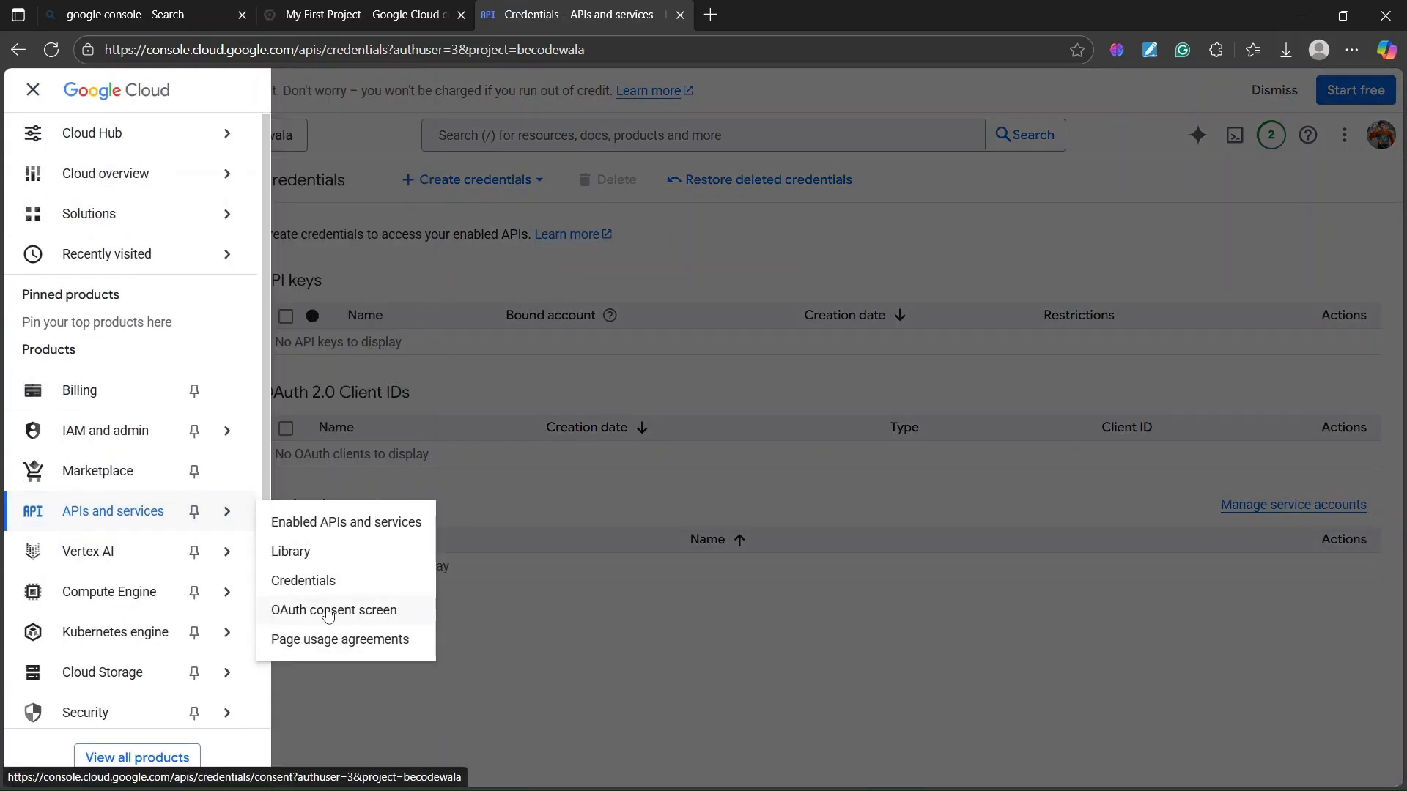
{"action": "left_click", "coordinate": [648, 632]}
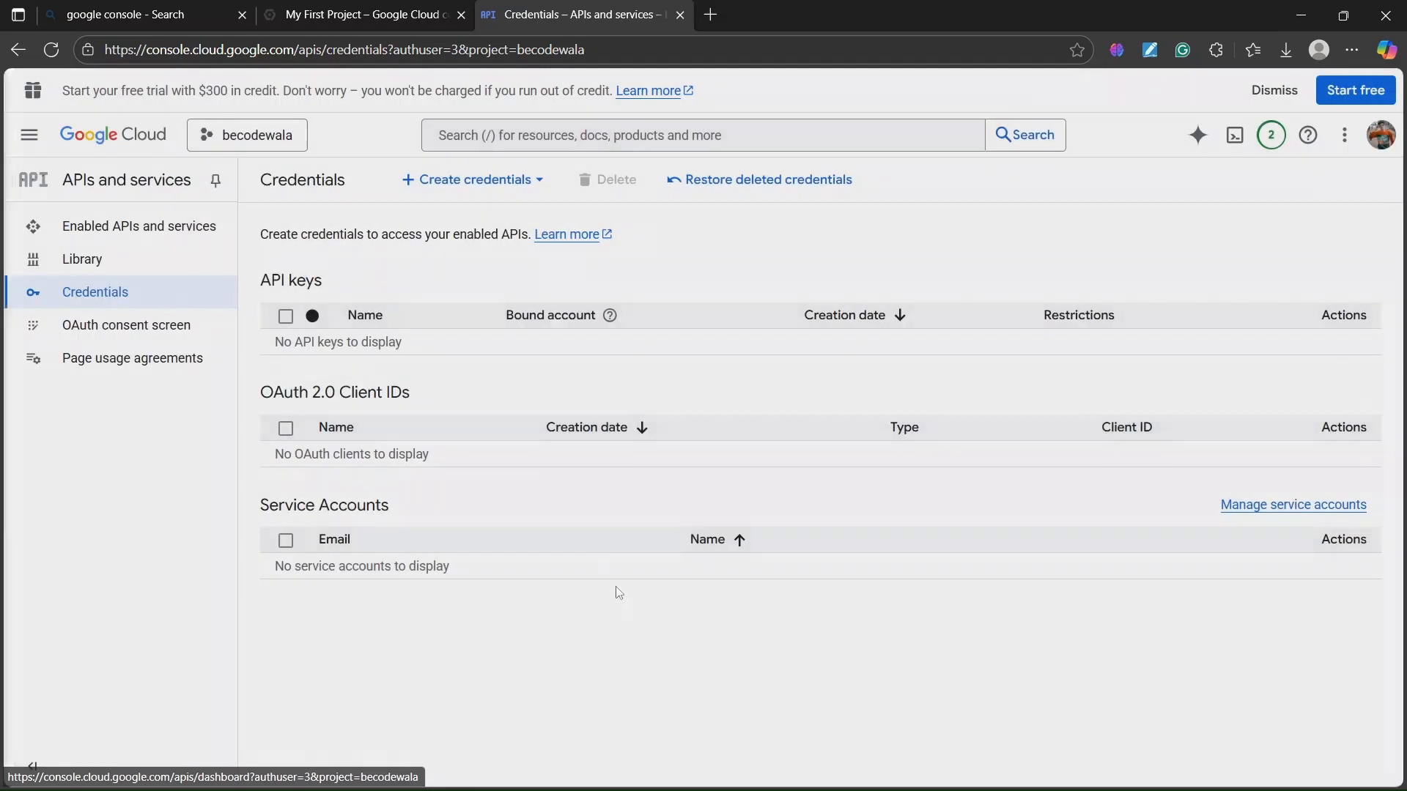
- Start a new OAuth client ID from the Create credentials menu
{"action": "left_click", "coordinate": [29, 135]}
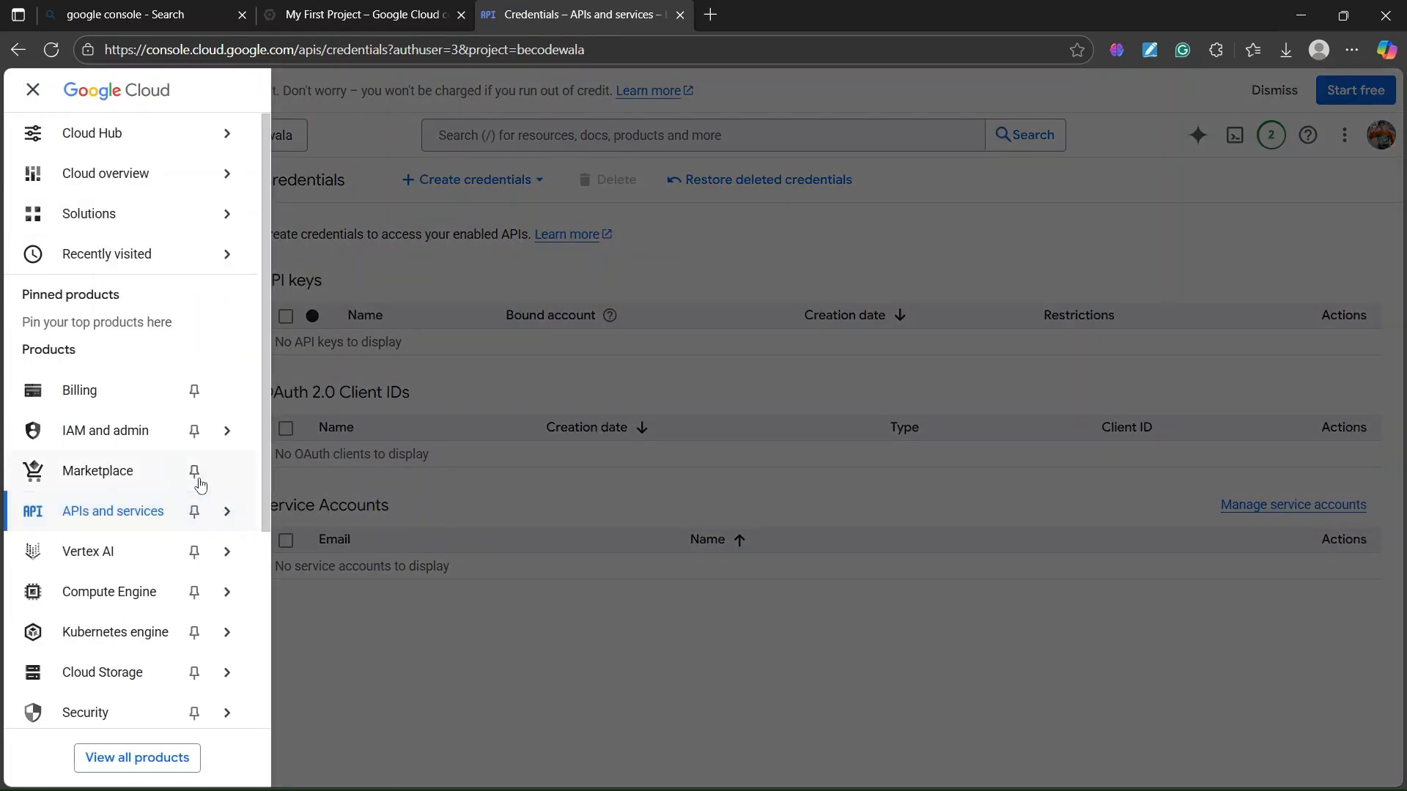
{"action": "mouse_move", "coordinate": [197, 503]}
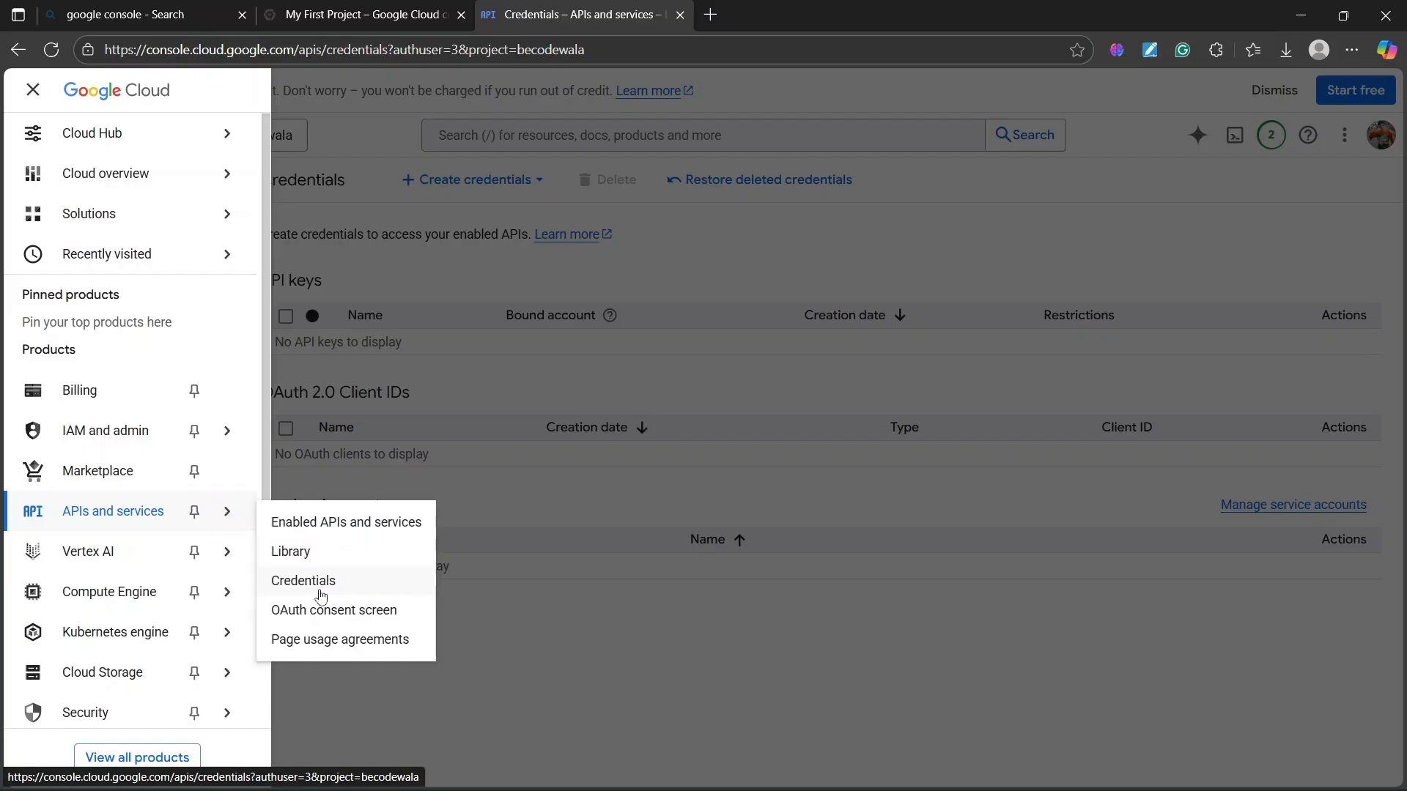
{"action": "left_click", "coordinate": [389, 135]}
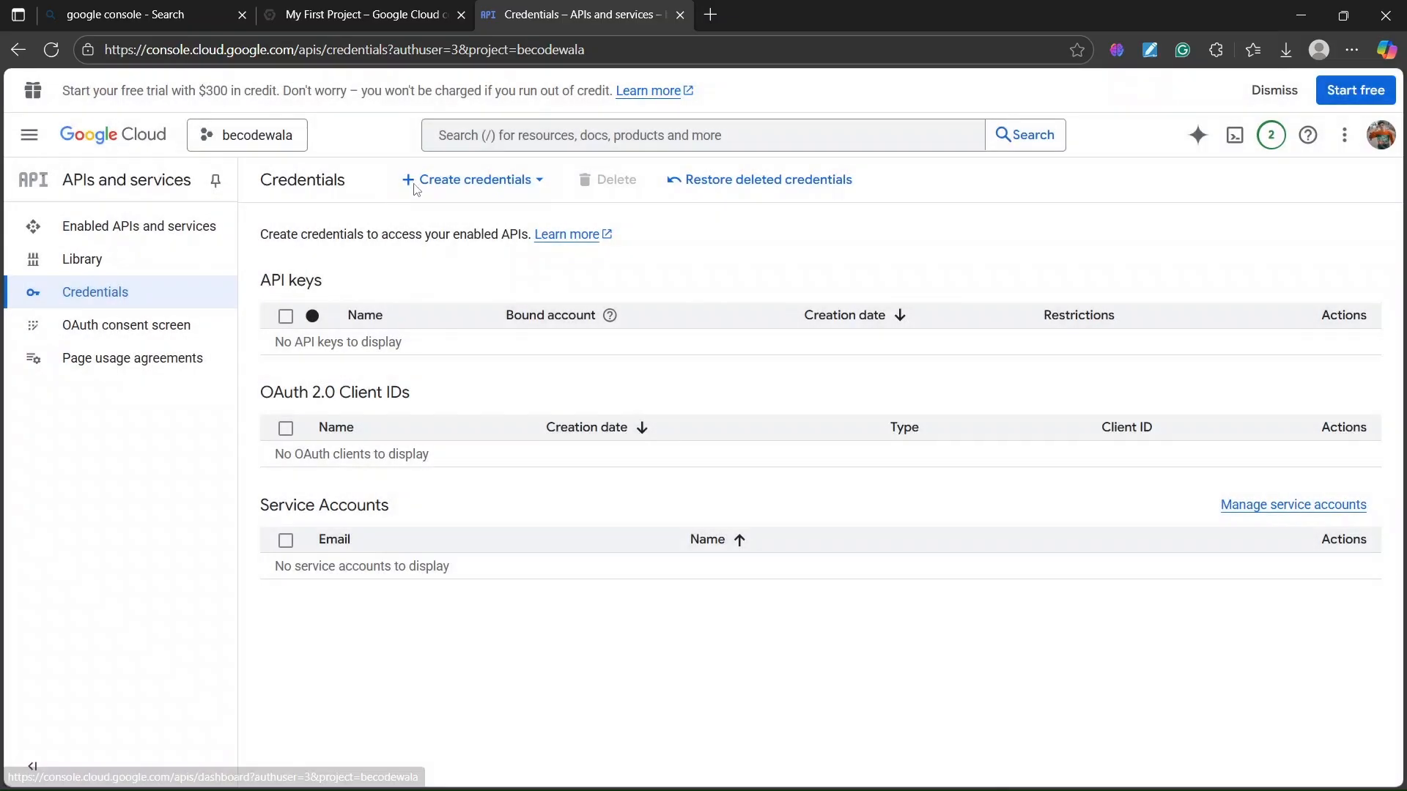
{"action": "left_click", "coordinate": [426, 188]}
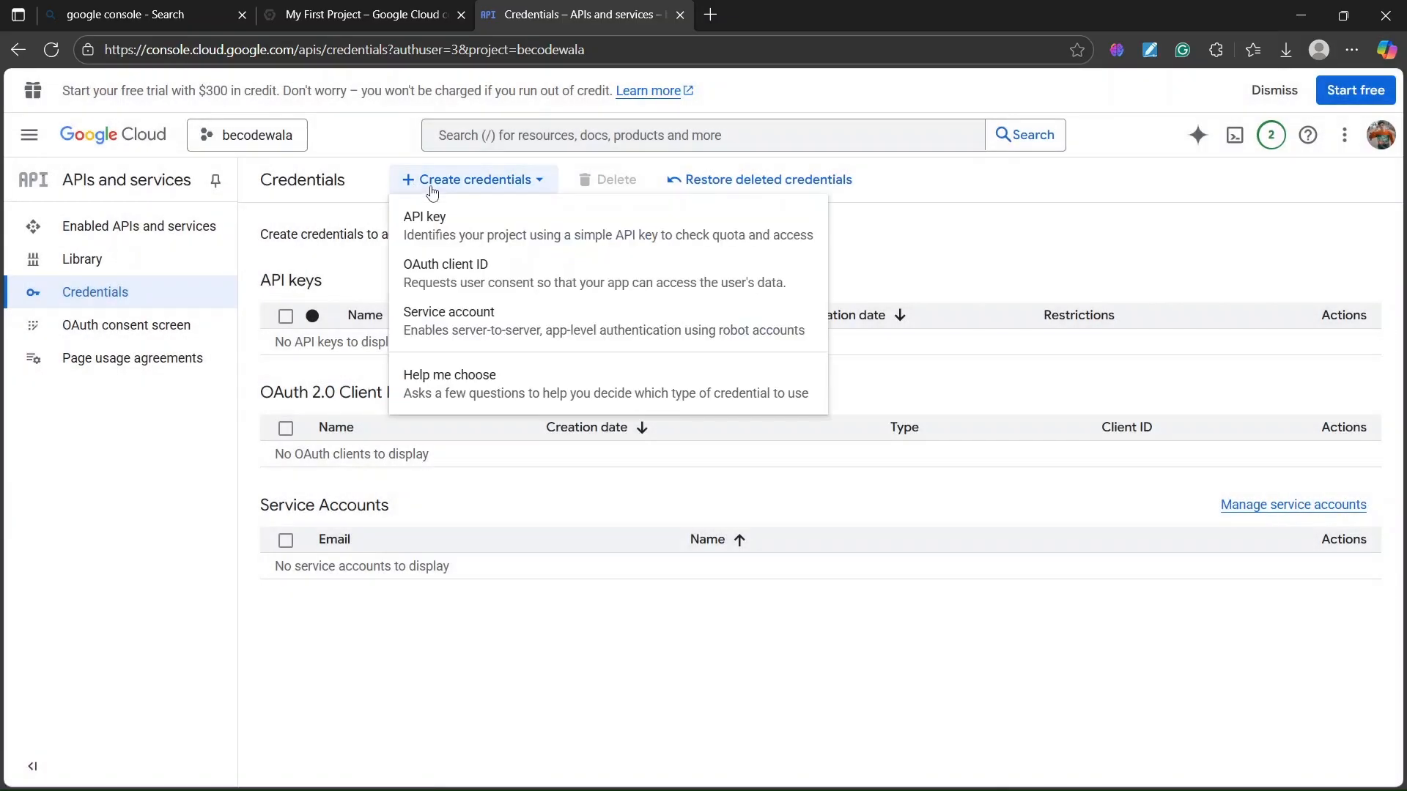
{"action": "left_click", "coordinate": [448, 277]}
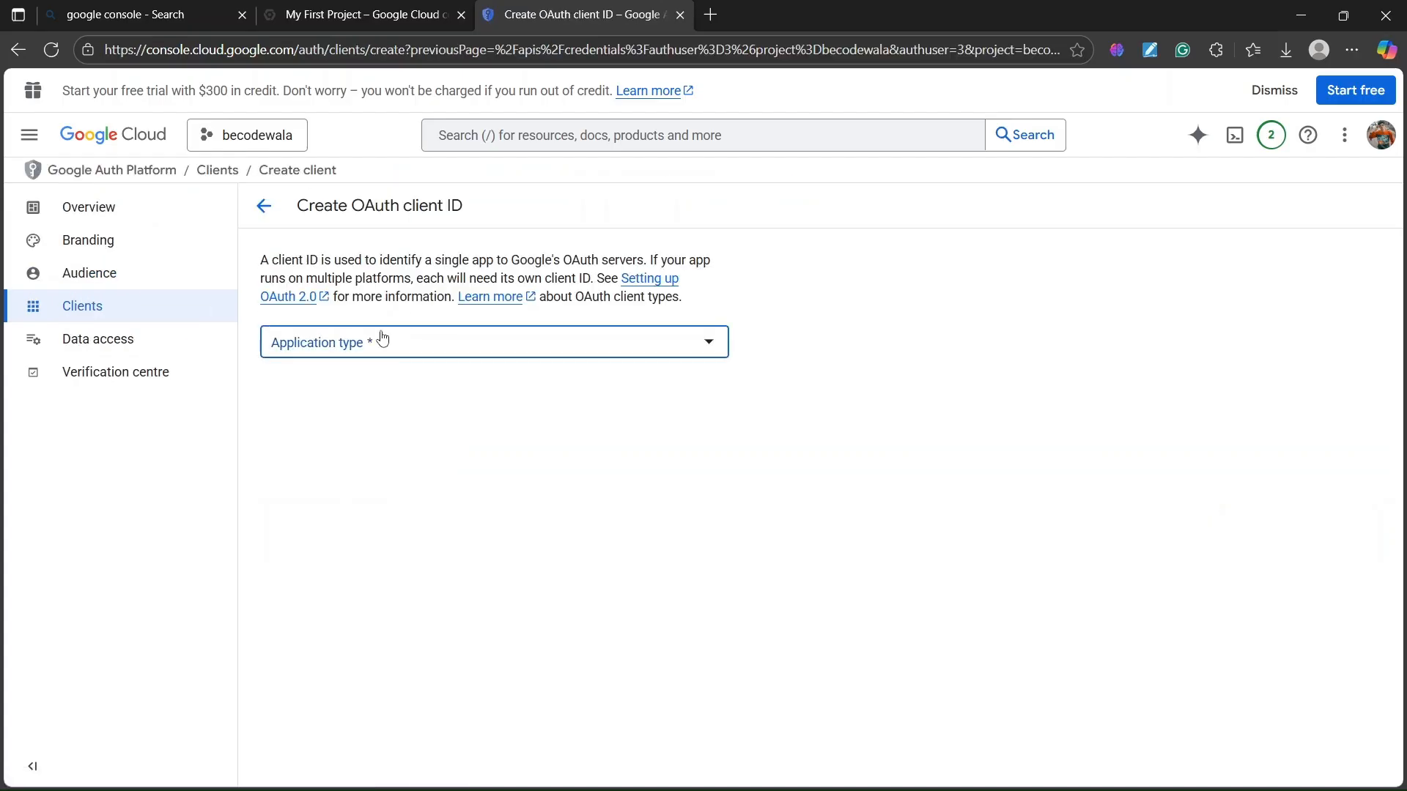
- Set the application type to Web application and name the client 'blog-website'
{"action": "left_click", "coordinate": [381, 342]}
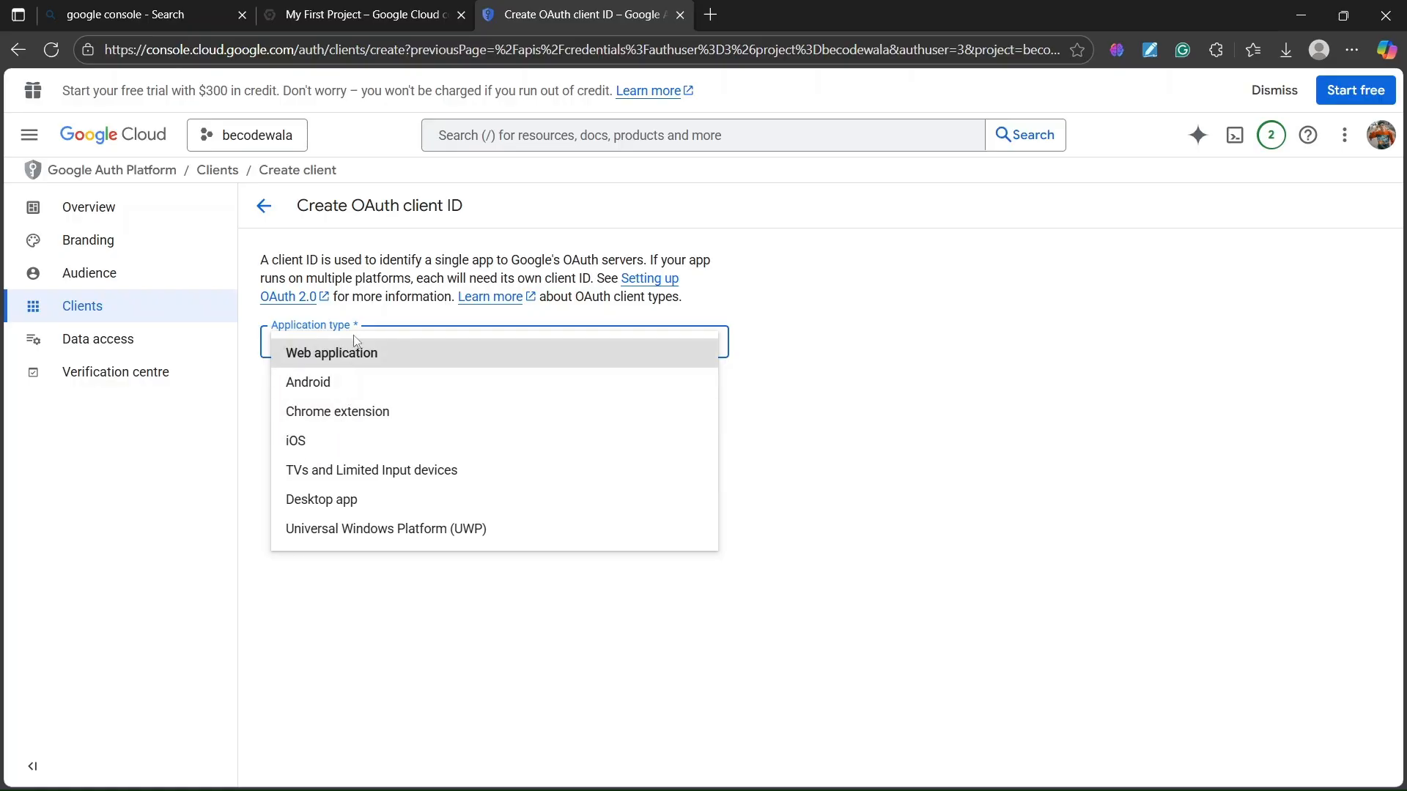
{"action": "left_click", "coordinate": [327, 354]}
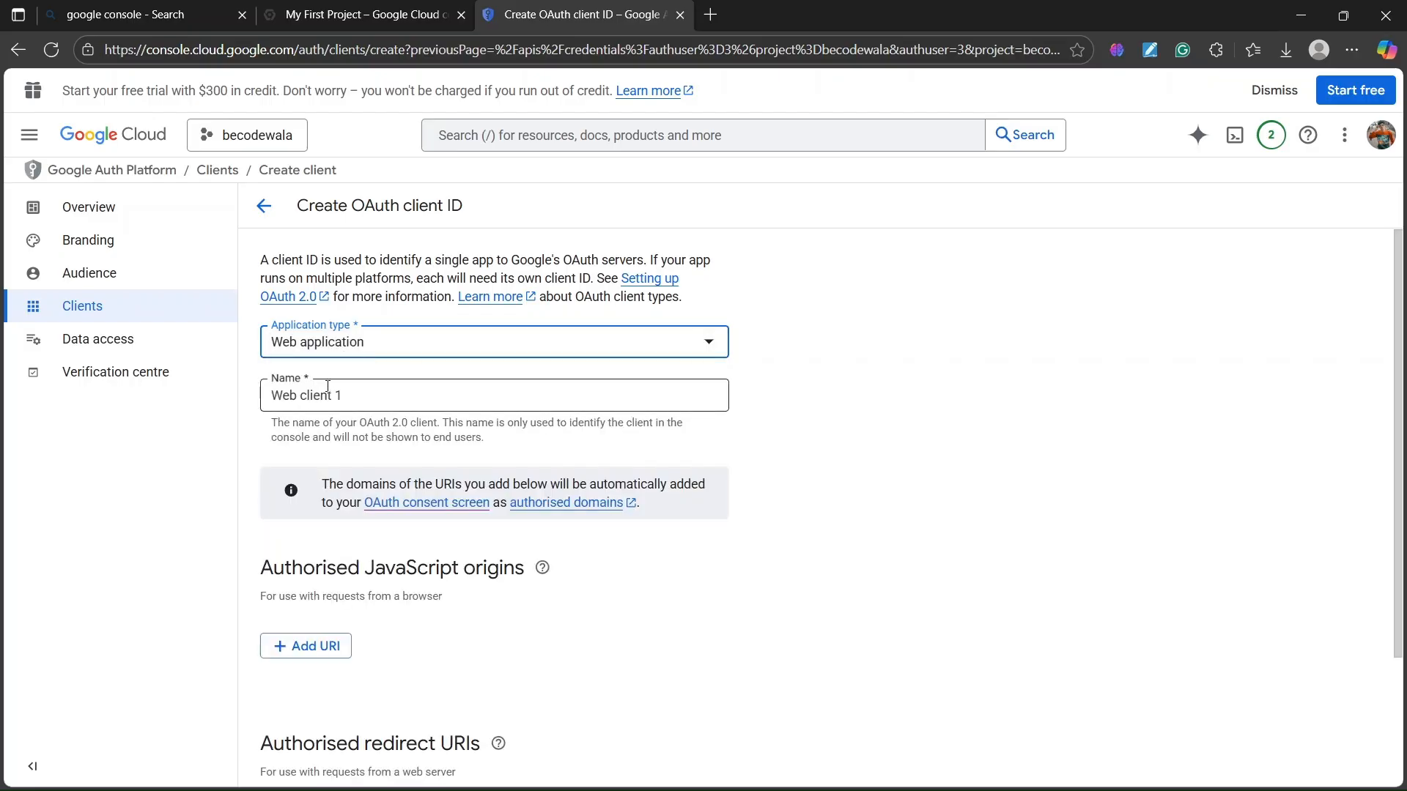
{"action": "left_click", "coordinate": [356, 394]}
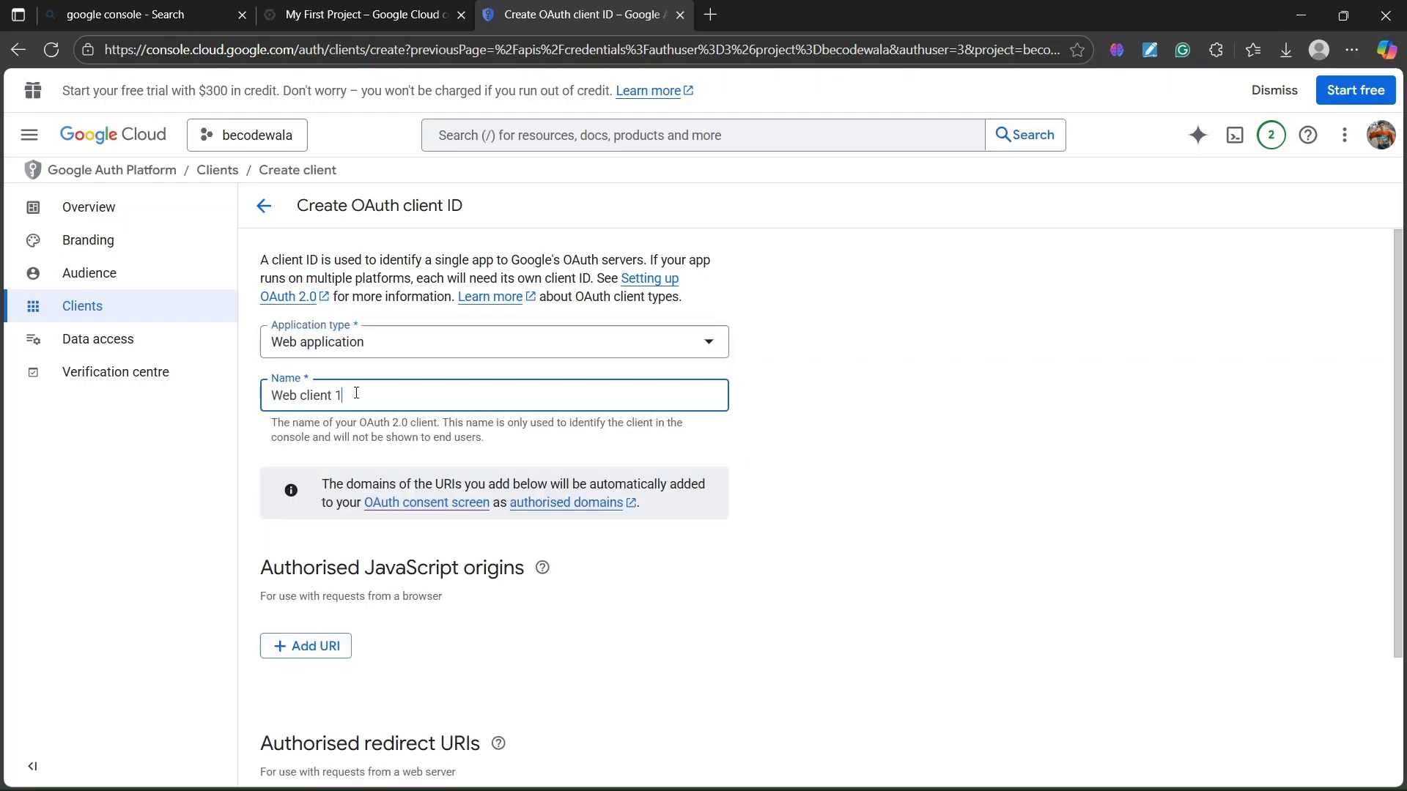
{"action": "key", "text": "BackSpace"}
{"action": "key", "text": "BackSpace"}
{"action": "key", "text": "BackSpace"}
{"action": "key", "text": "BackSpace"}
{"action": "key", "text": "BackSpace"}
{"action": "key", "text": "BackSpace"}
{"action": "key", "text": "BackSpace"}
{"action": "key", "text": "BackSpace"}
{"action": "key", "text": "BackSpace"}
{"action": "key", "text": "BackSpace"}
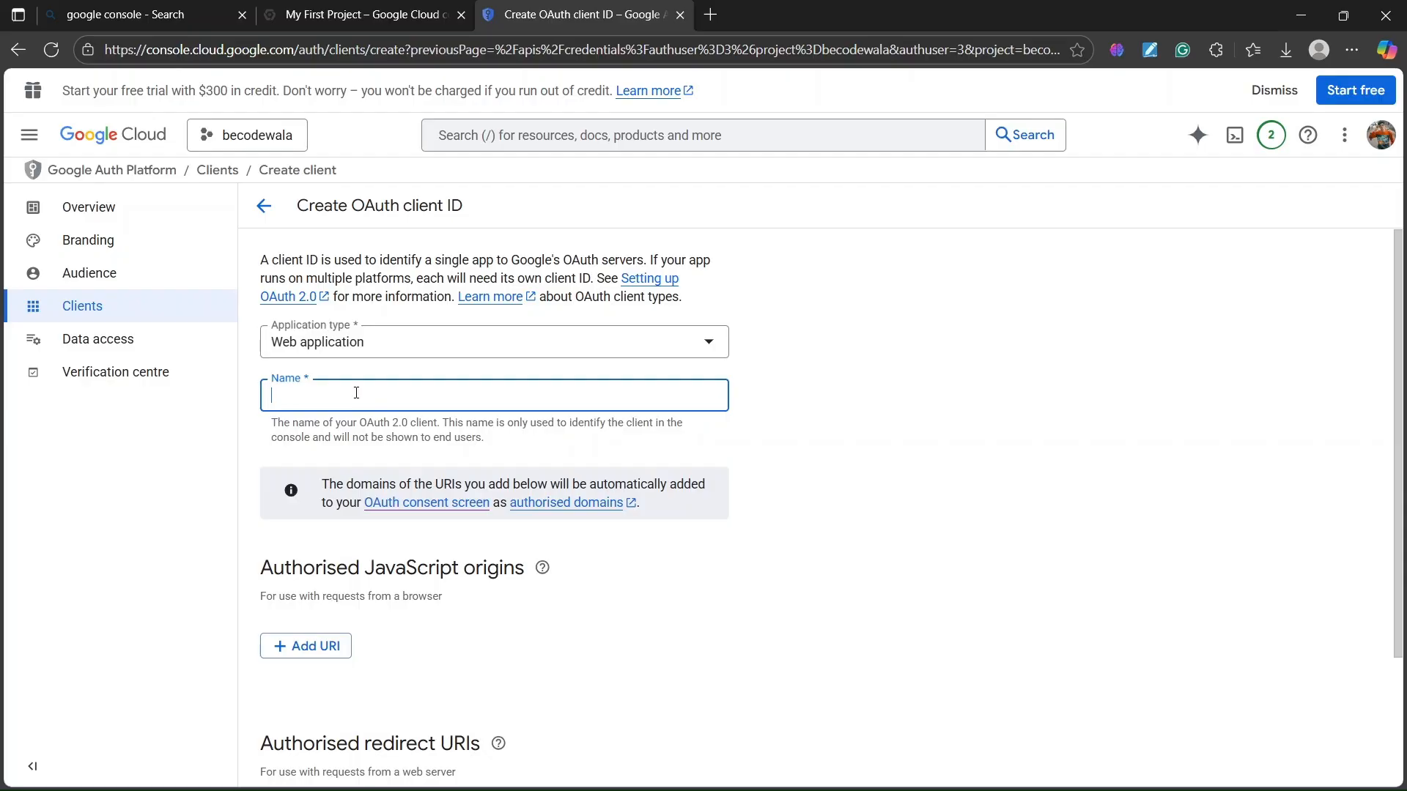
{"action": "type", "text": "blog-wesite"}
- Add an Authorised JavaScript origins entry, then bring up the .env file in the code editor
{"action": "scroll", "coordinate": [366, 476], "scroll_direction": "down", "scroll_amount": 1}
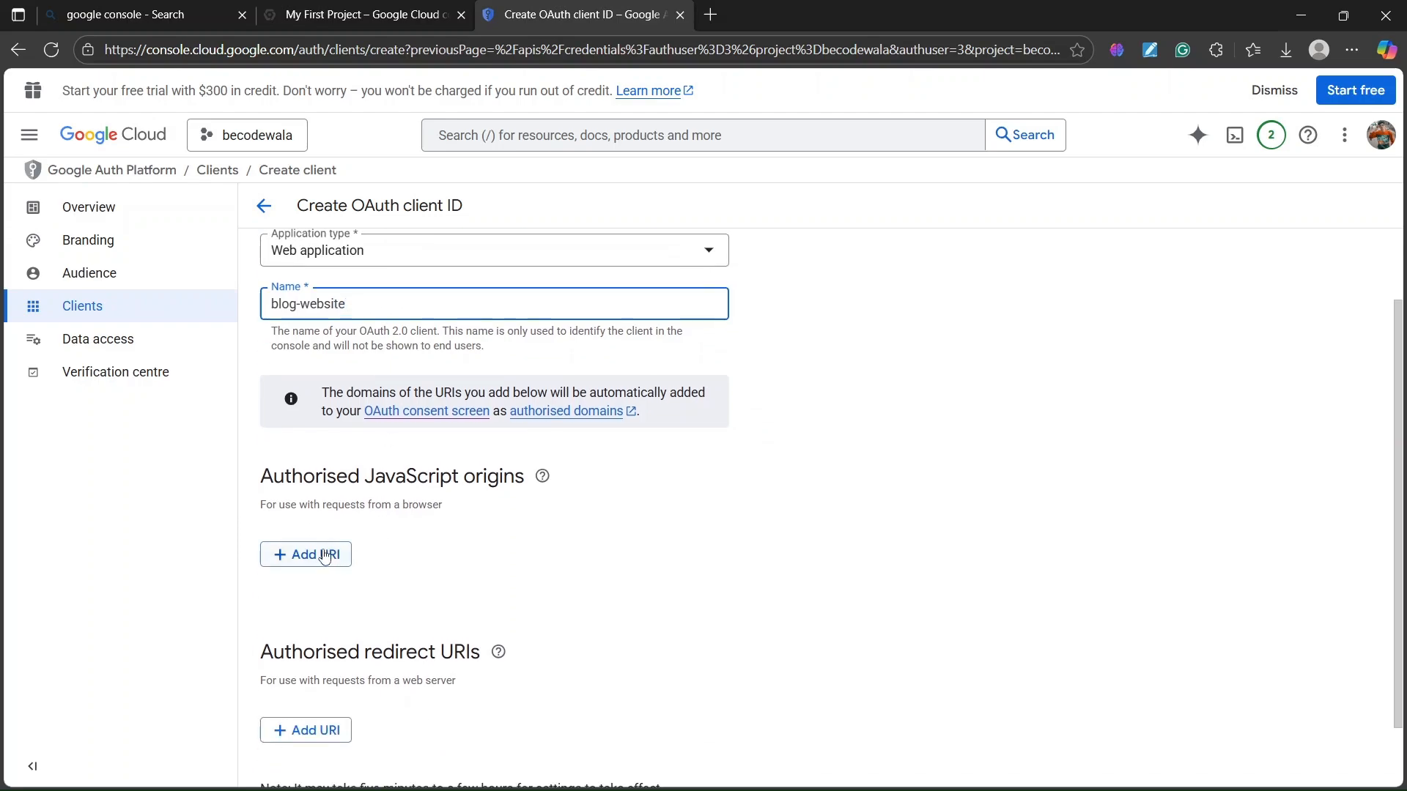
{"action": "left_click", "coordinate": [325, 555]}
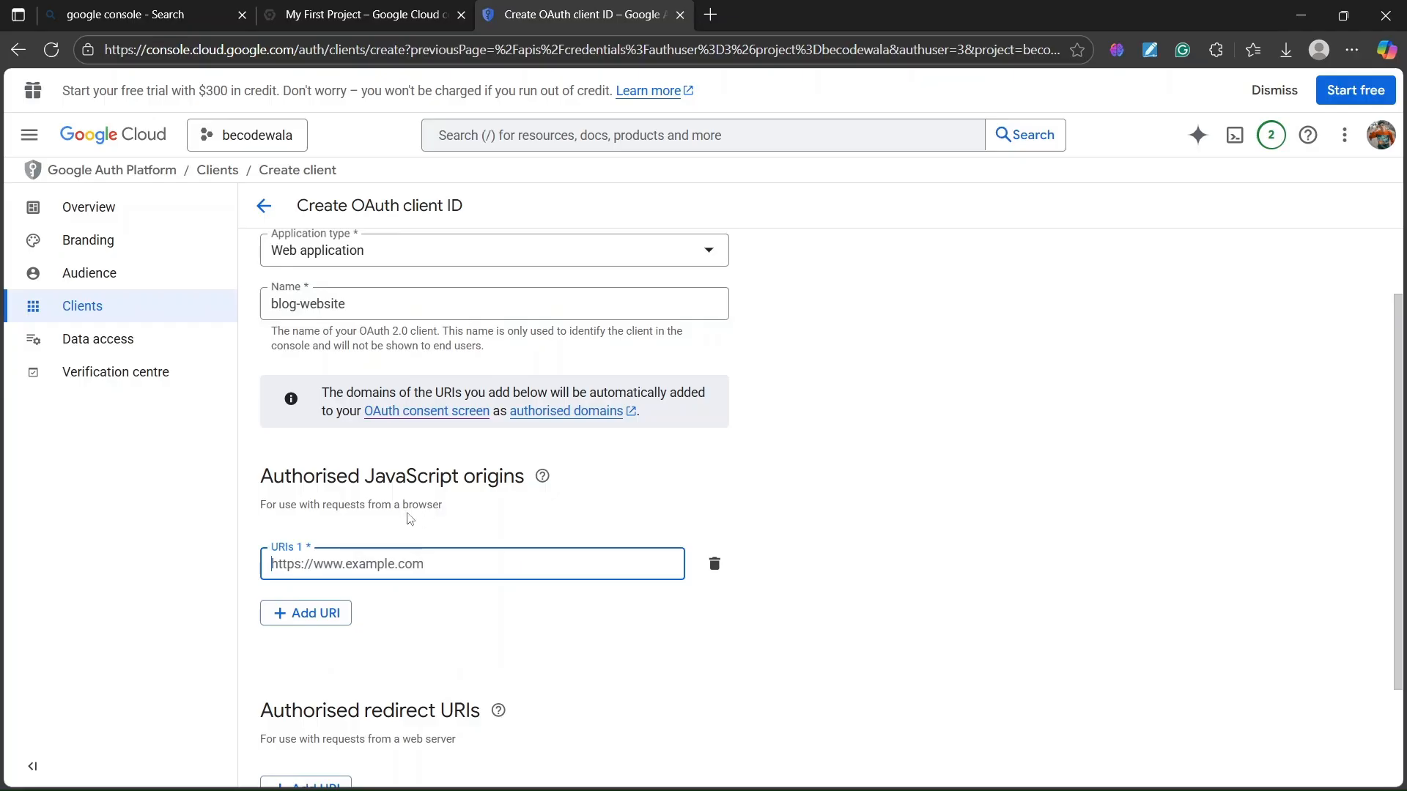
{"action": "left_click_drag", "start_coordinate": [260, 482], "coordinate": [514, 482]}
{"action": "left_click", "coordinate": [506, 522]}
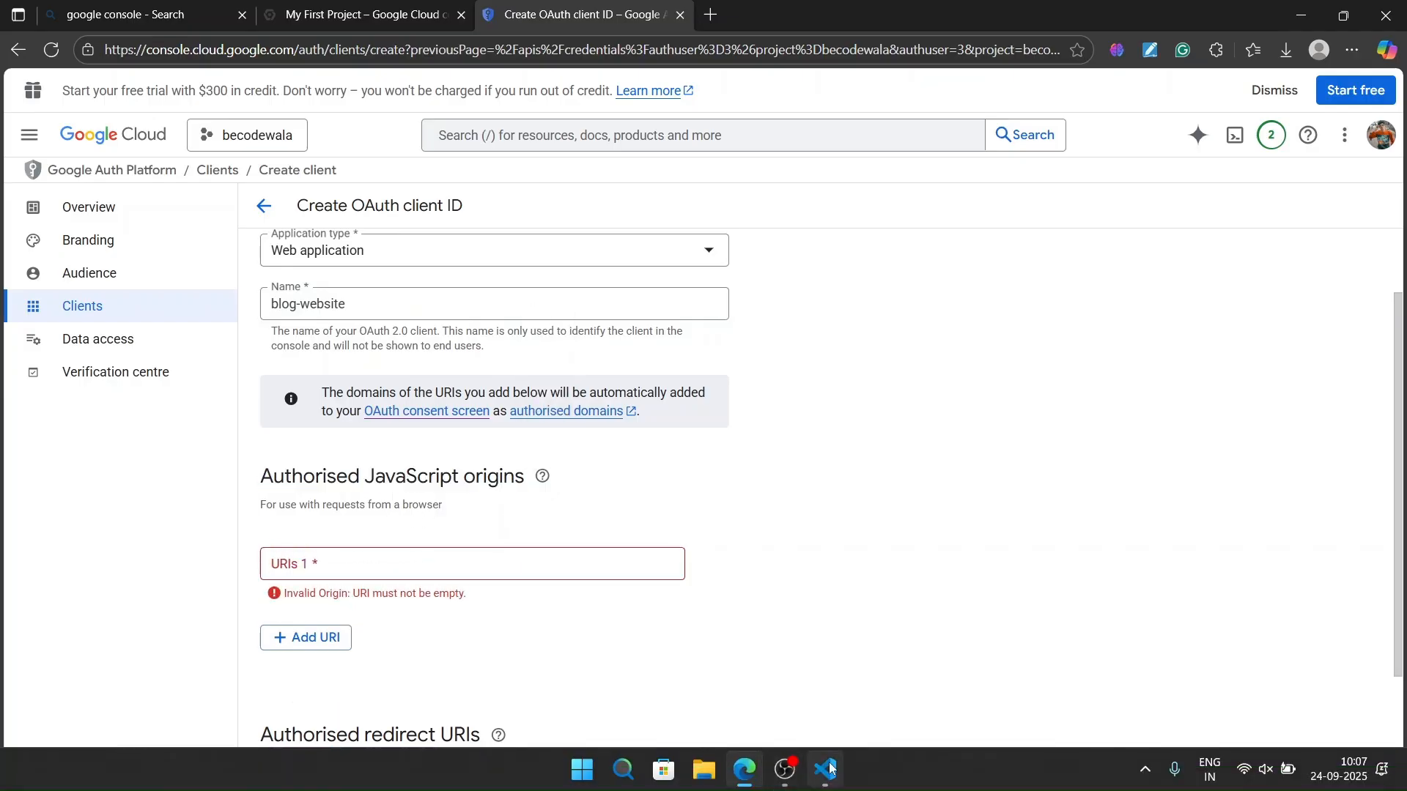
{"action": "left_click", "coordinate": [826, 770]}
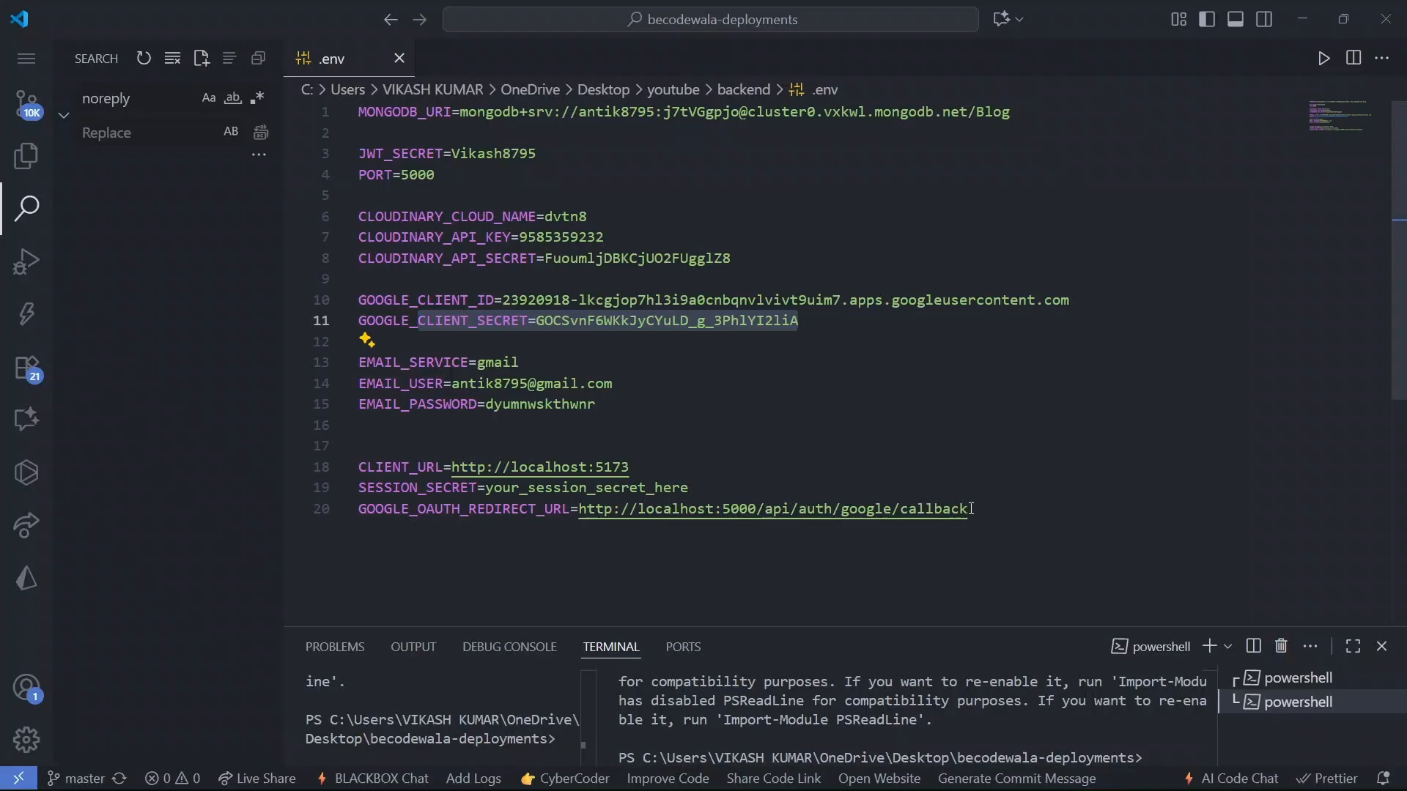
{"action": "left_click_drag", "start_coordinate": [970, 509], "coordinate": [586, 509]}
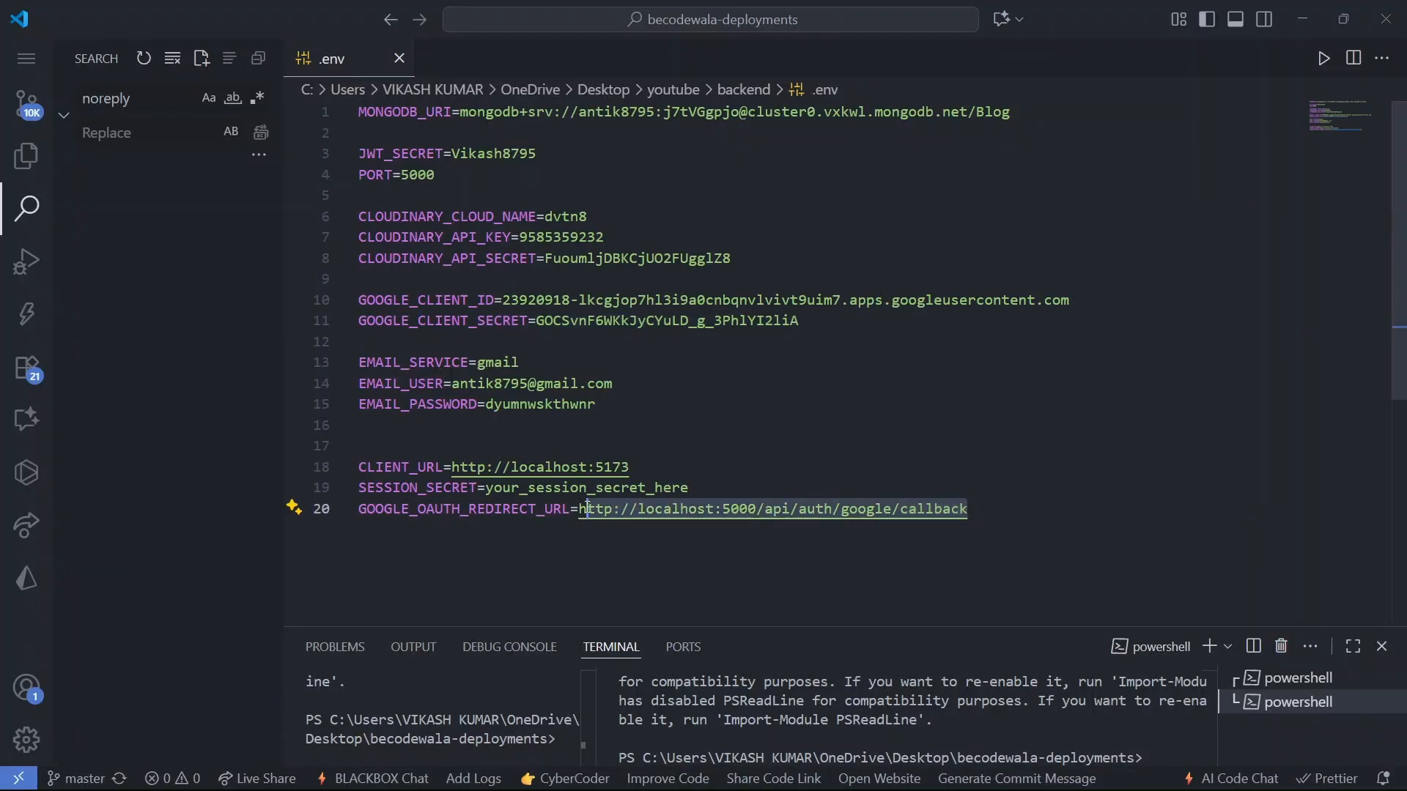
{"action": "left_click", "coordinate": [586, 569]}
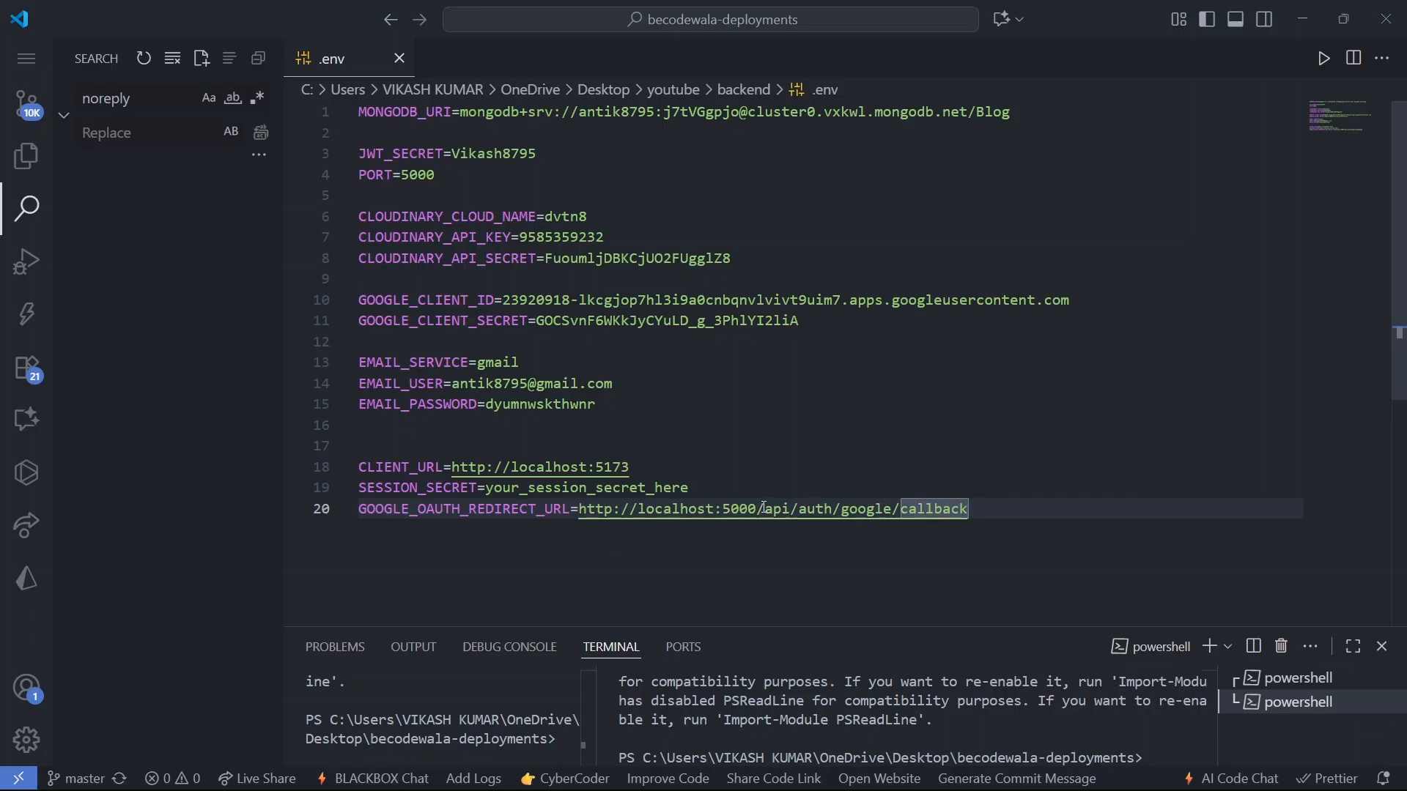
{"action": "left_click_drag", "start_coordinate": [760, 509], "coordinate": [974, 512]}
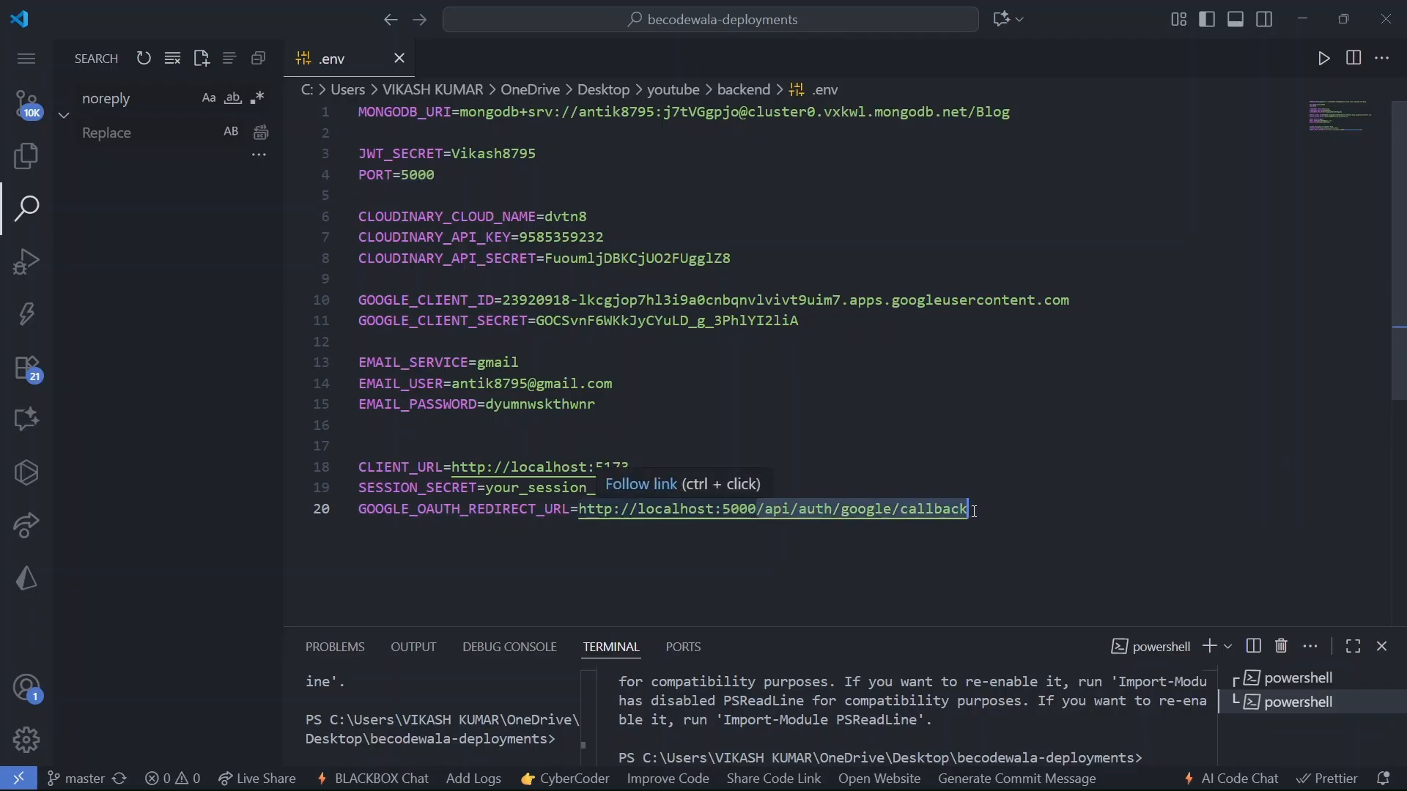
{"action": "left_click", "coordinate": [748, 571]}
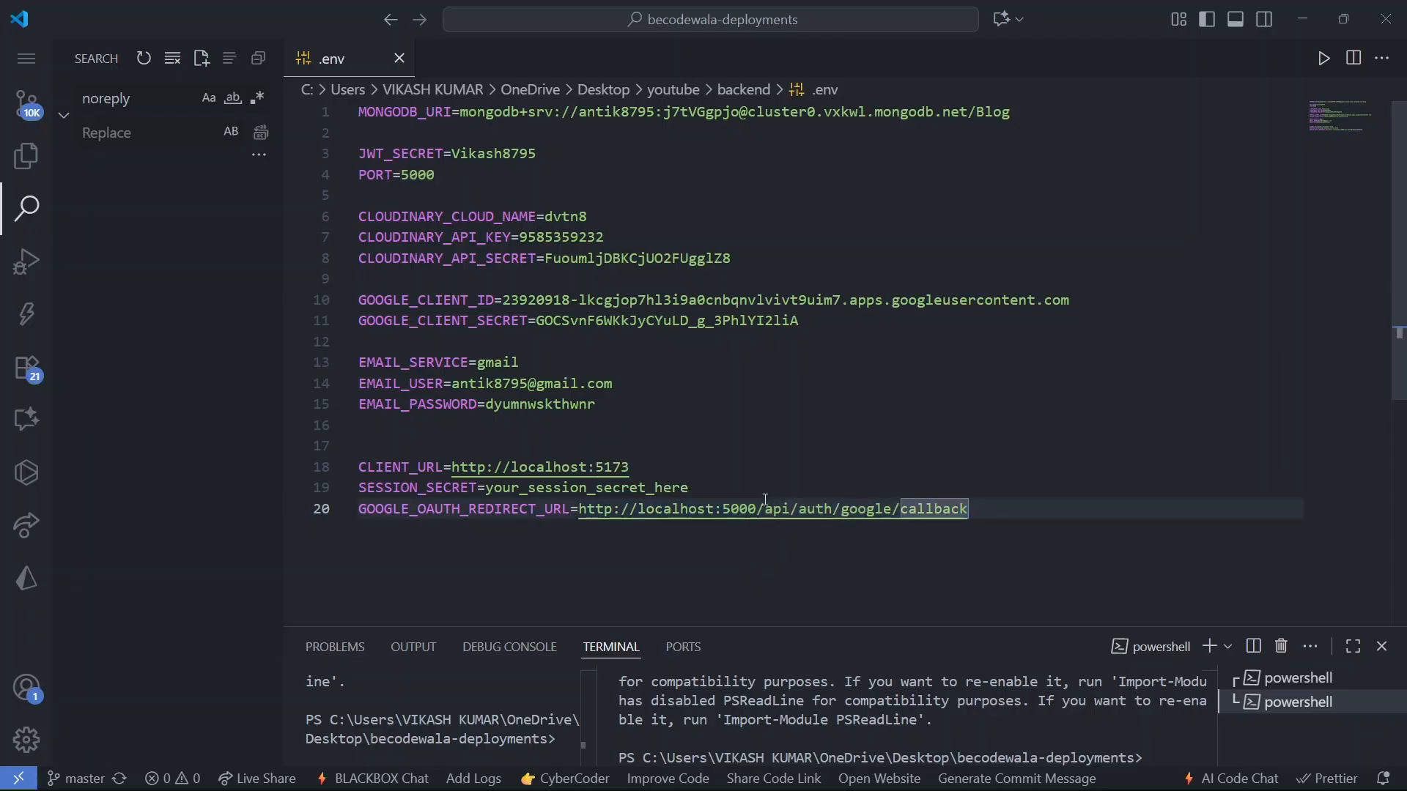
{"action": "left_click_drag", "start_coordinate": [764, 499], "coordinate": [980, 499]}
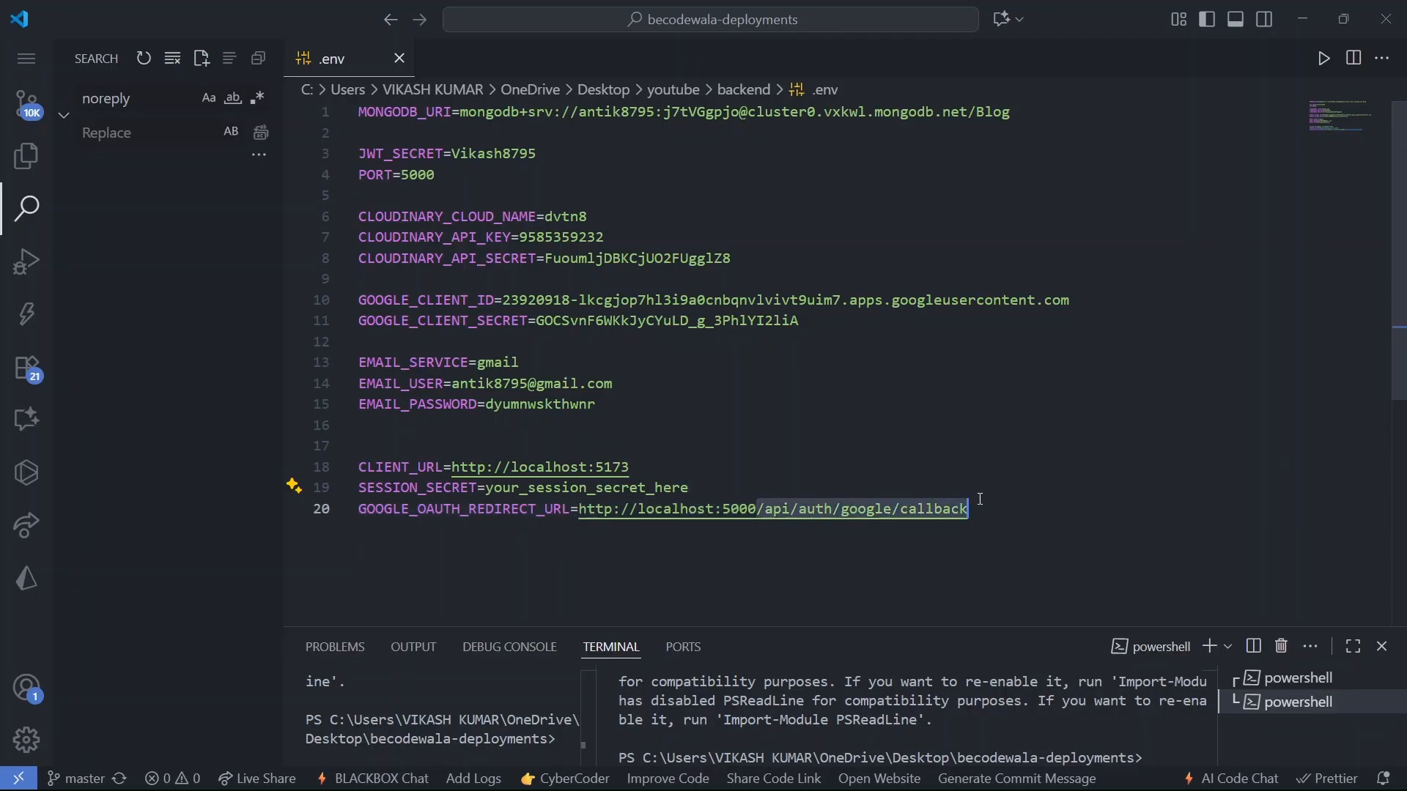
{"action": "left_click", "coordinate": [980, 500]}
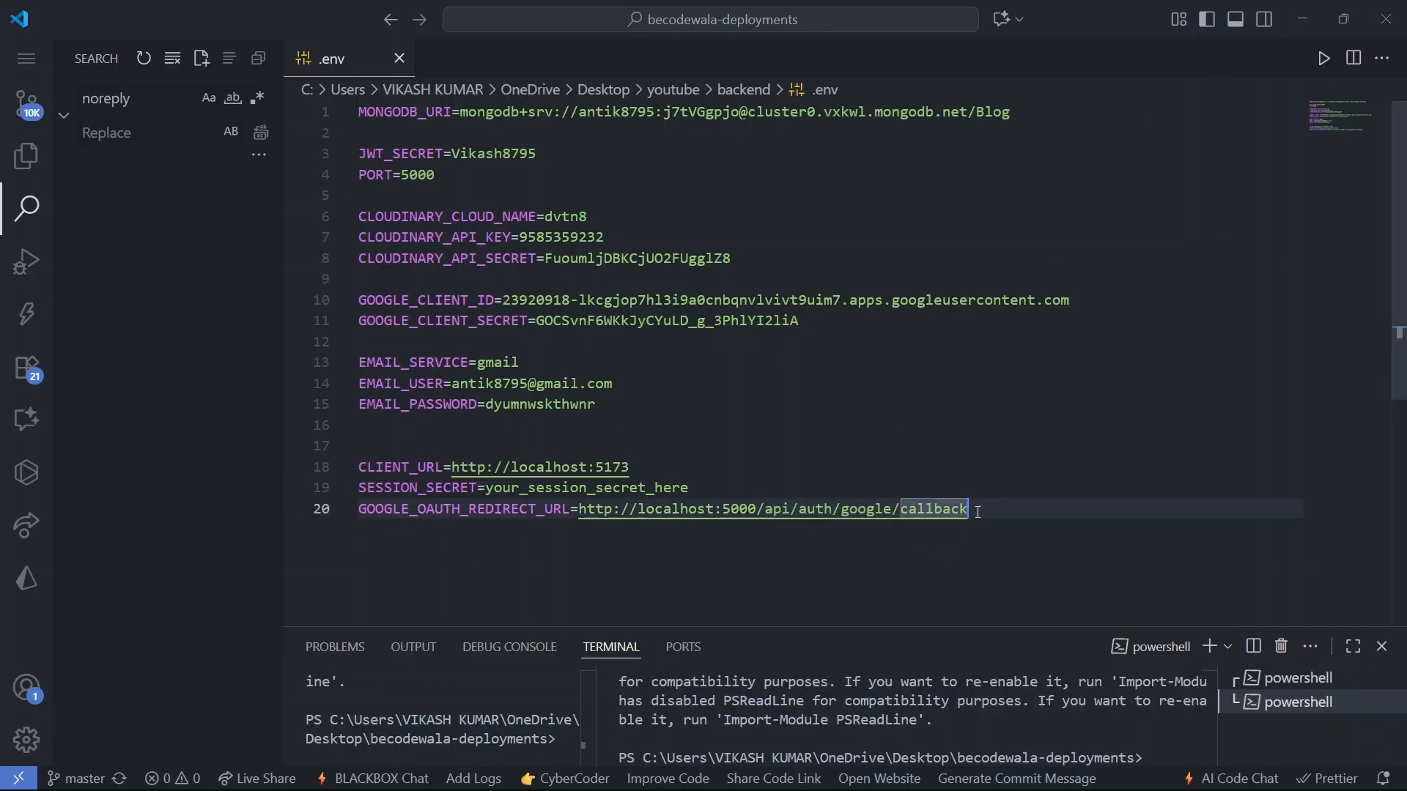
{"action": "left_click", "coordinate": [1302, 18]}
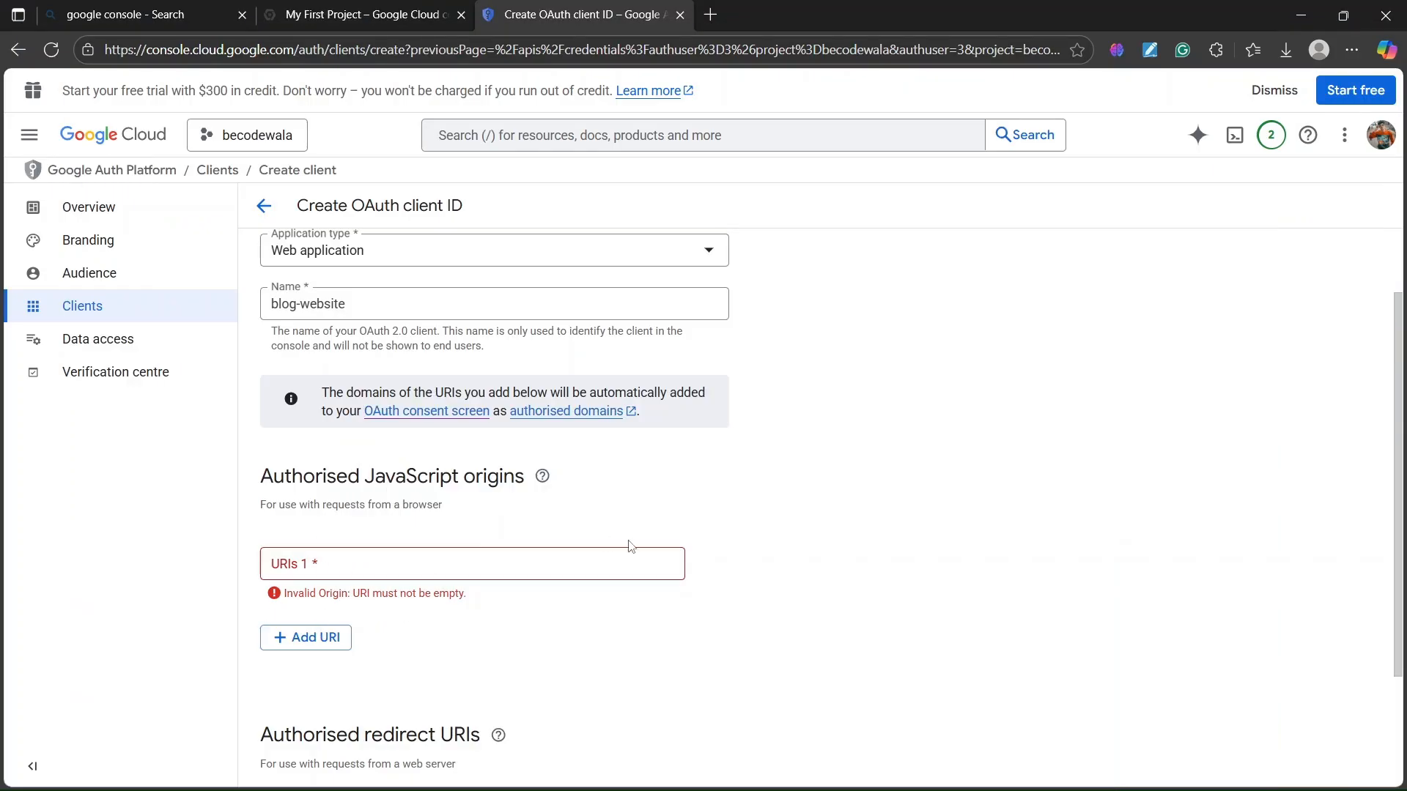
- Delete the empty JavaScript origin entry and add a redirect URI entry
{"action": "left_click", "coordinate": [715, 564]}
{"action": "scroll", "coordinate": [542, 586], "scroll_direction": "up", "scroll_amount": 1}
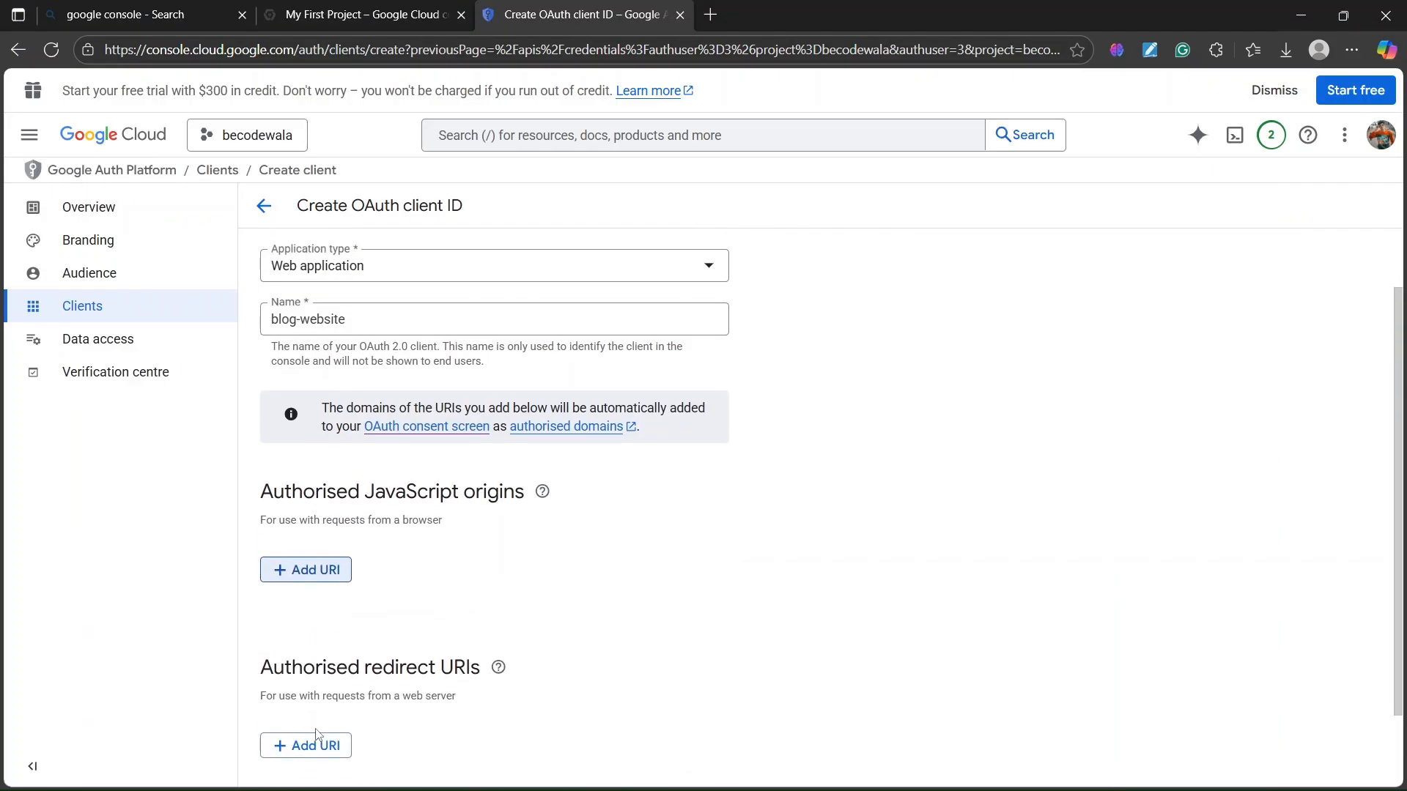
{"action": "scroll", "coordinate": [316, 734], "scroll_direction": "down", "scroll_amount": 2}
{"action": "left_click", "coordinate": [308, 669]}
{"action": "mouse_move", "coordinate": [494, 623]}
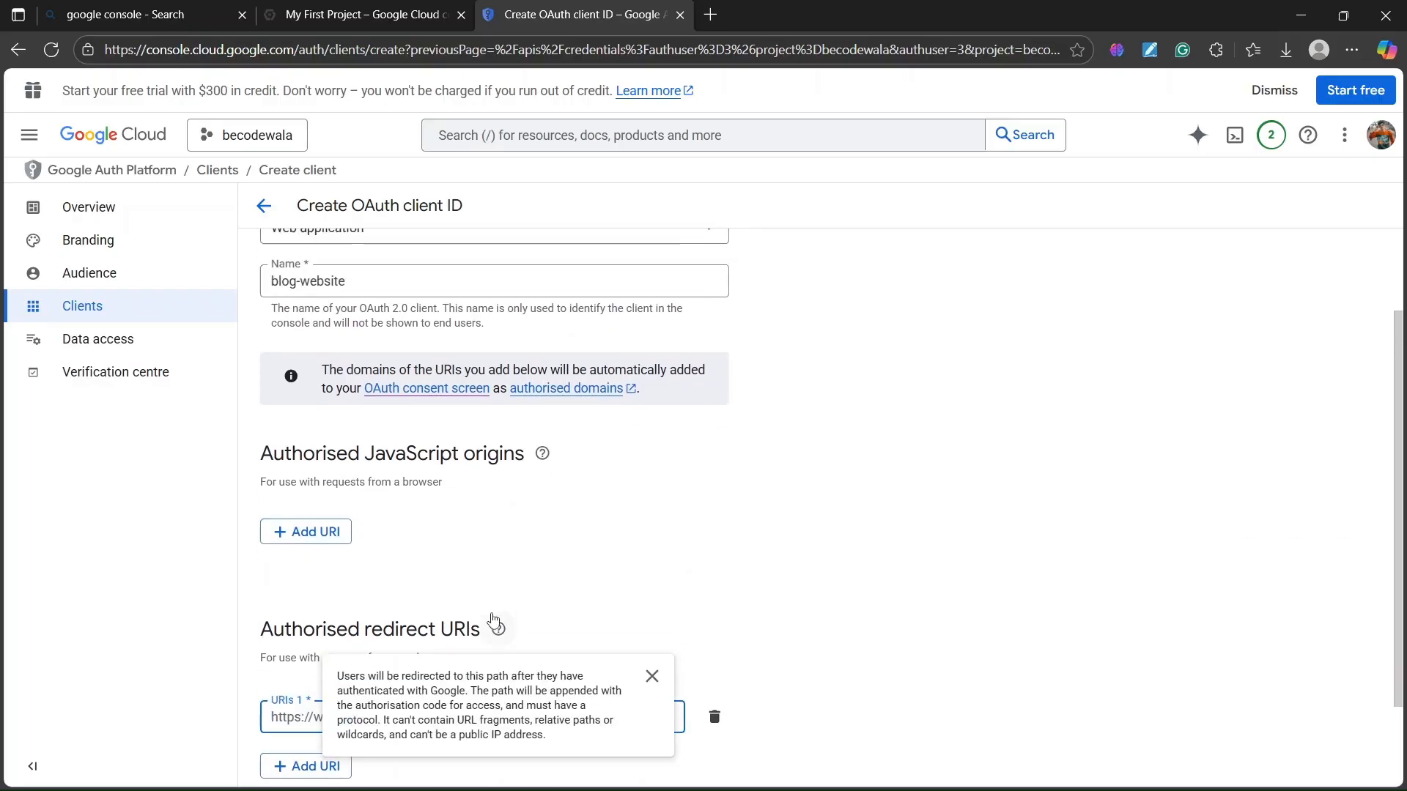
{"action": "scroll", "coordinate": [494, 622], "scroll_direction": "up", "scroll_amount": 1}
{"action": "scroll", "coordinate": [300, 653], "scroll_direction": "down", "scroll_amount": 2}
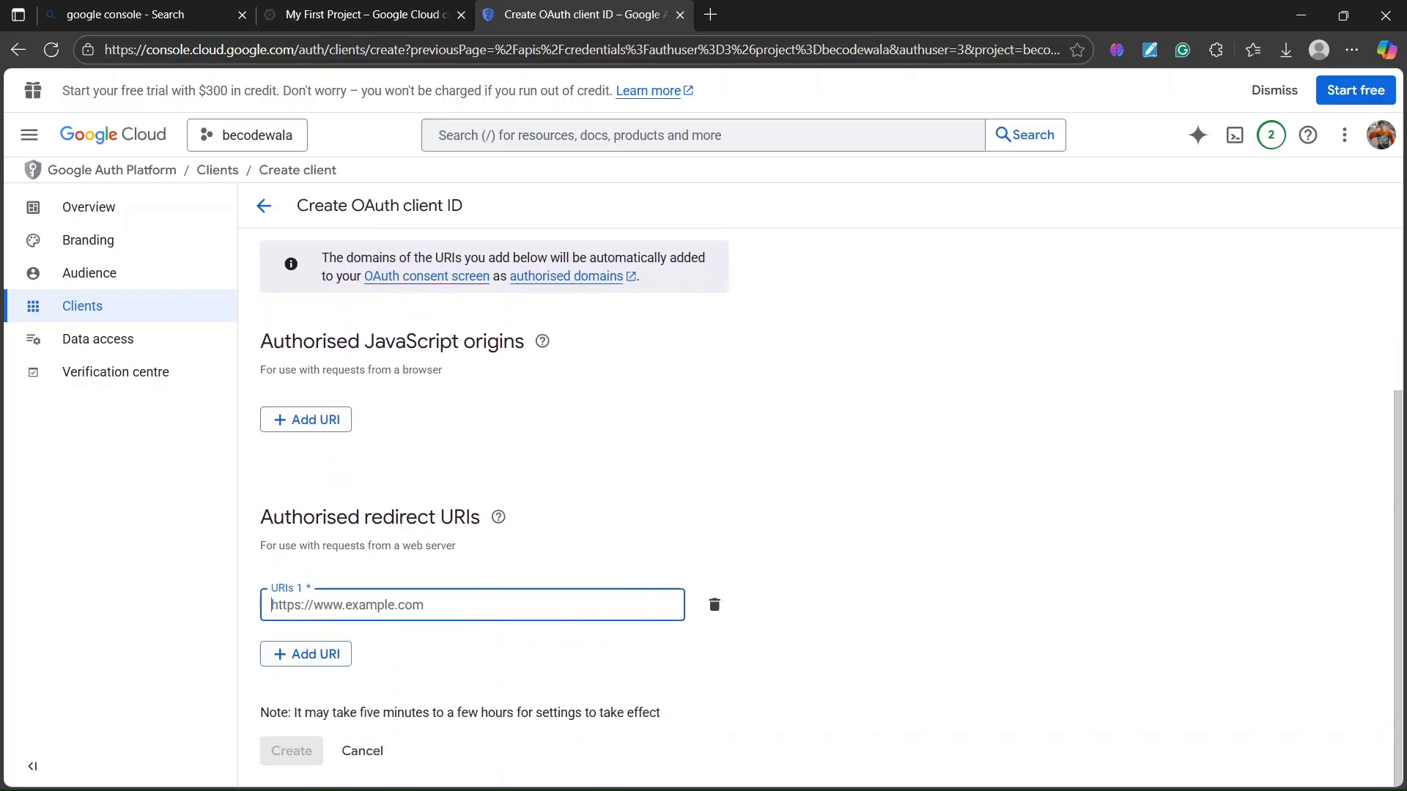
{"action": "left_click", "coordinate": [826, 769]}
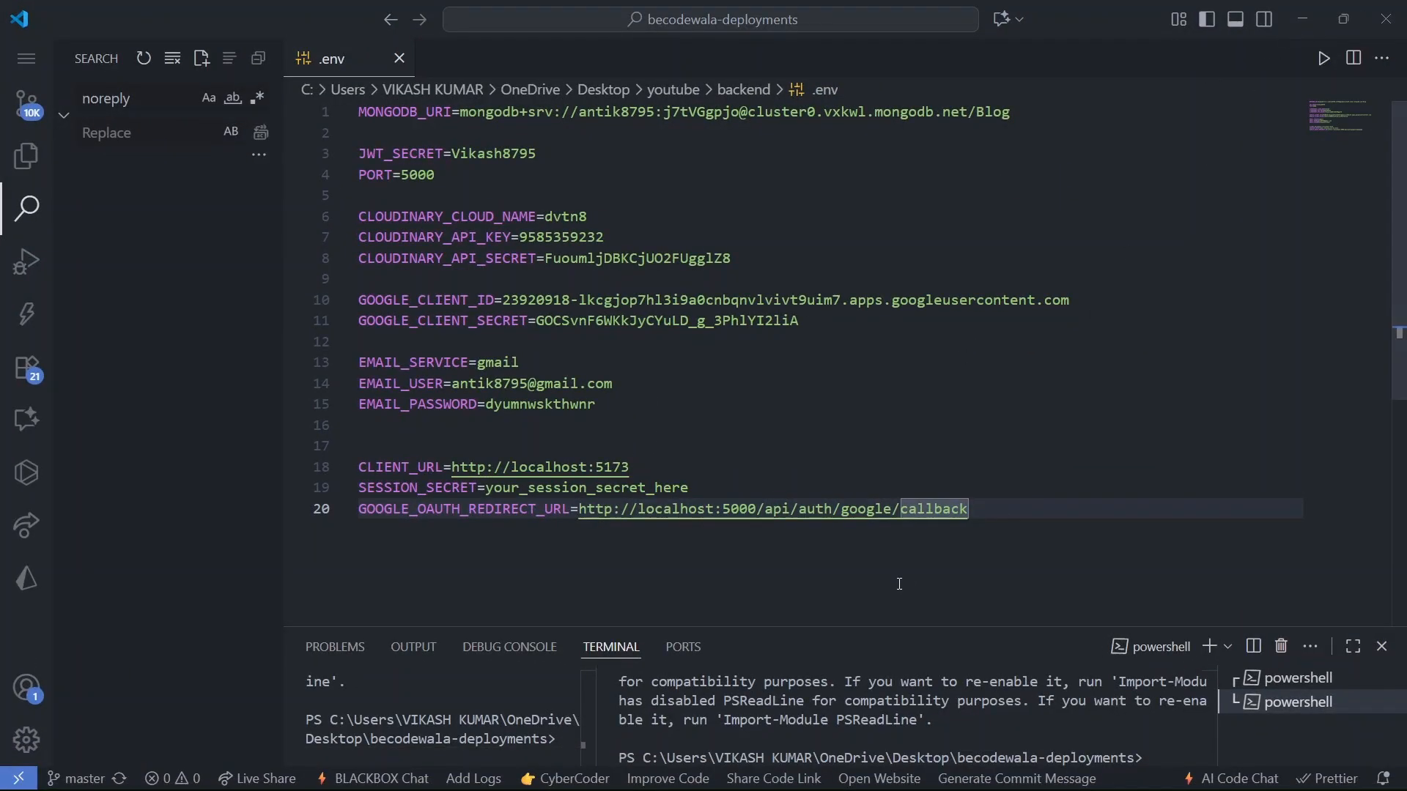
{"action": "left_click", "coordinate": [648, 512]}
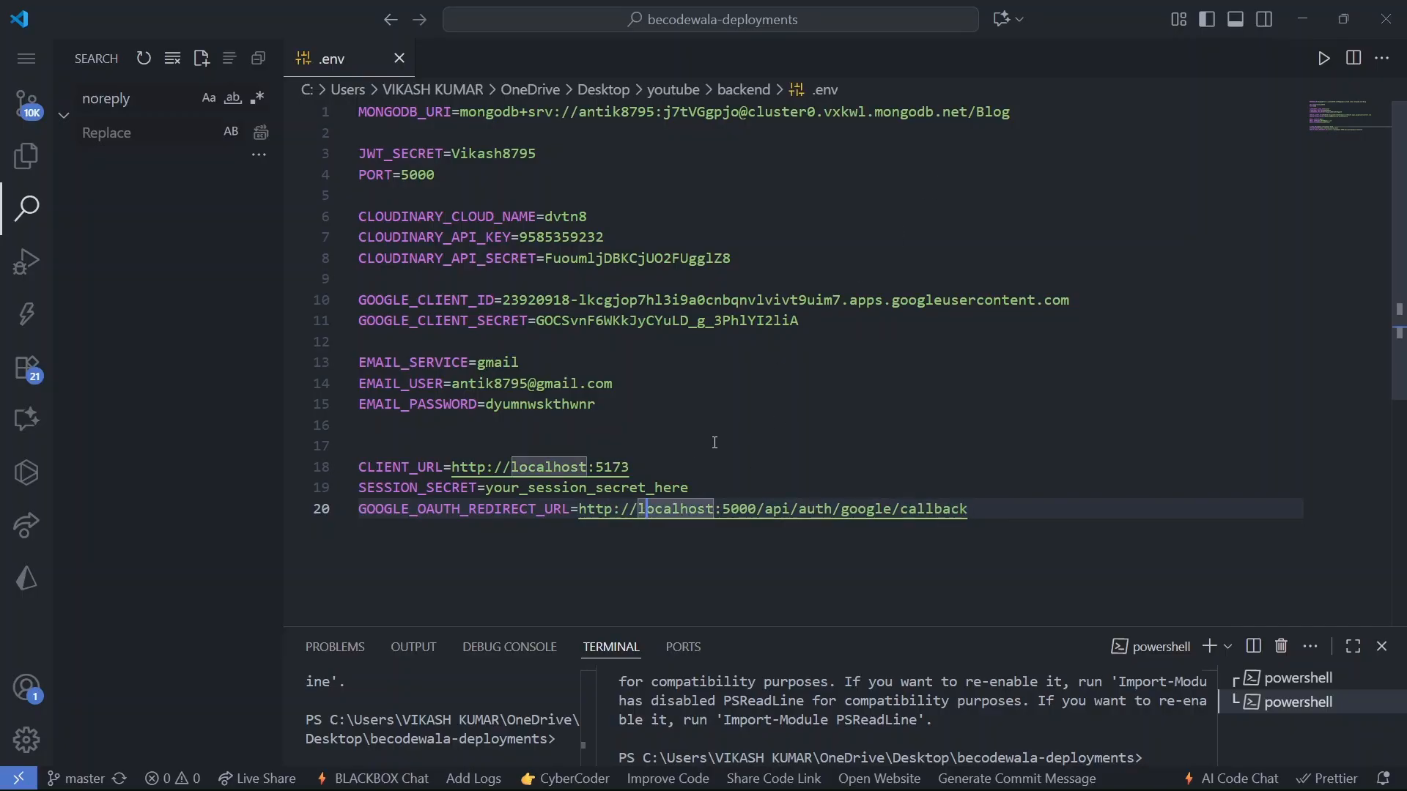
{"action": "left_click_drag", "start_coordinate": [760, 505], "coordinate": [587, 508]}
{"action": "left_click", "coordinate": [1303, 20]}
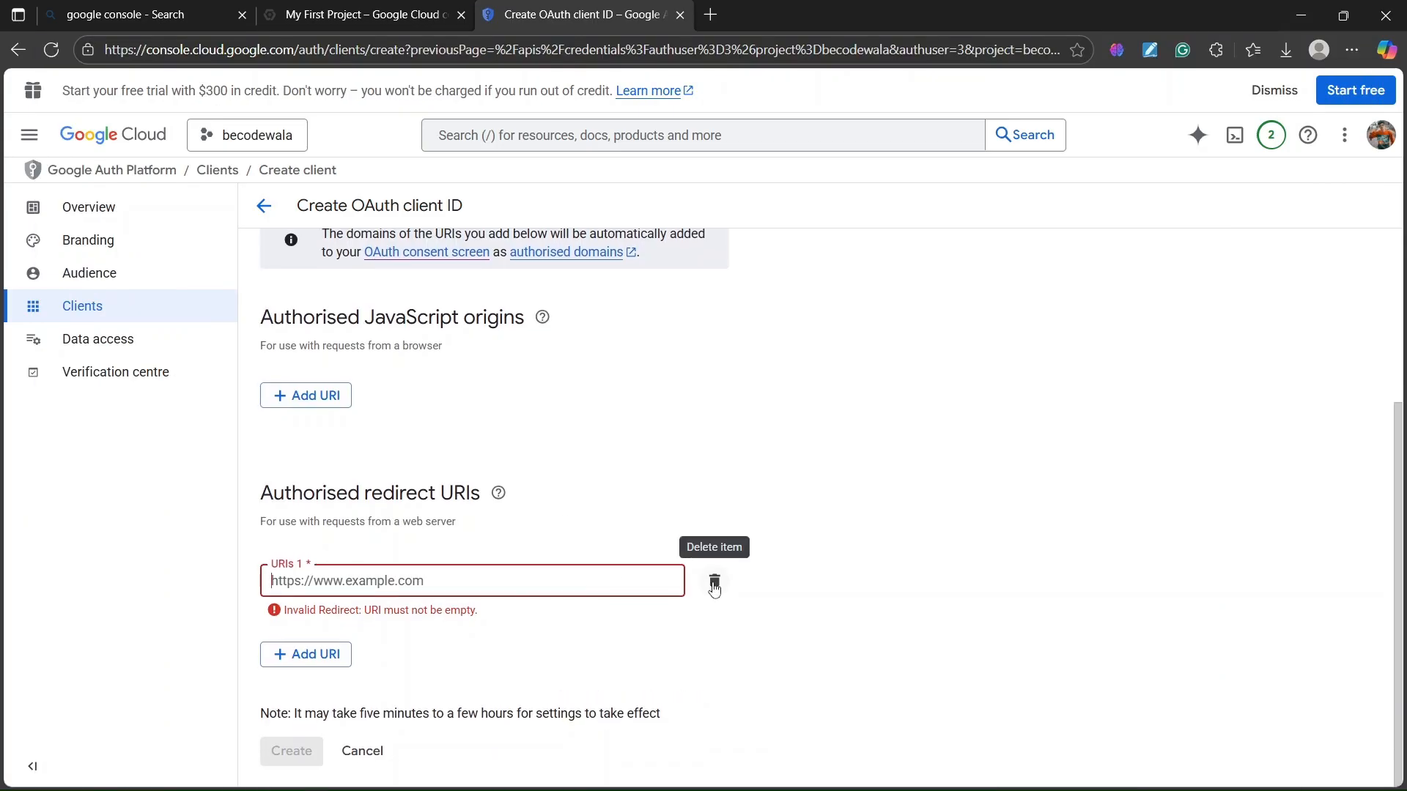
- Delete the empty redirect URI entry after checking the redirect URL in .env
{"action": "left_click", "coordinate": [715, 584]}
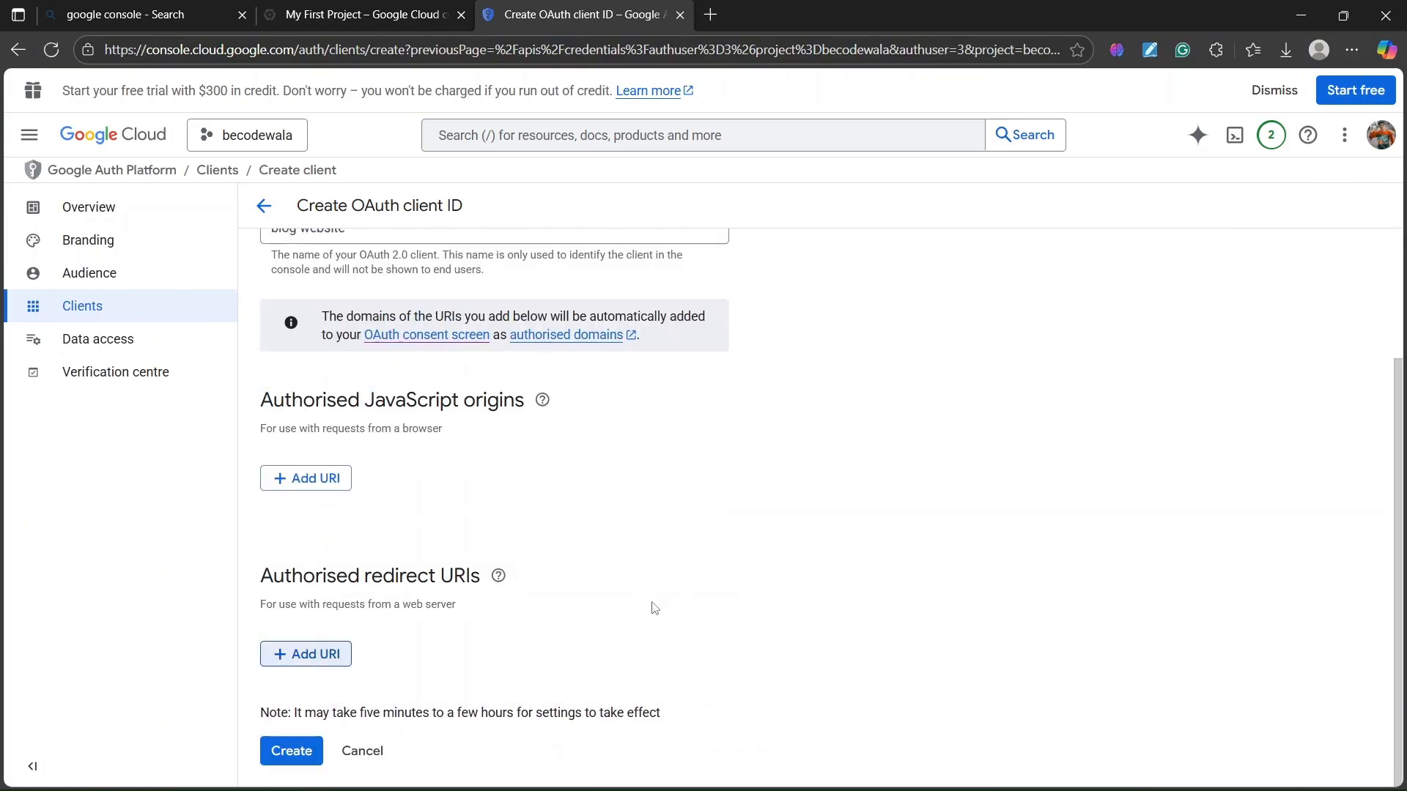
{"action": "left_click", "coordinate": [825, 770]}
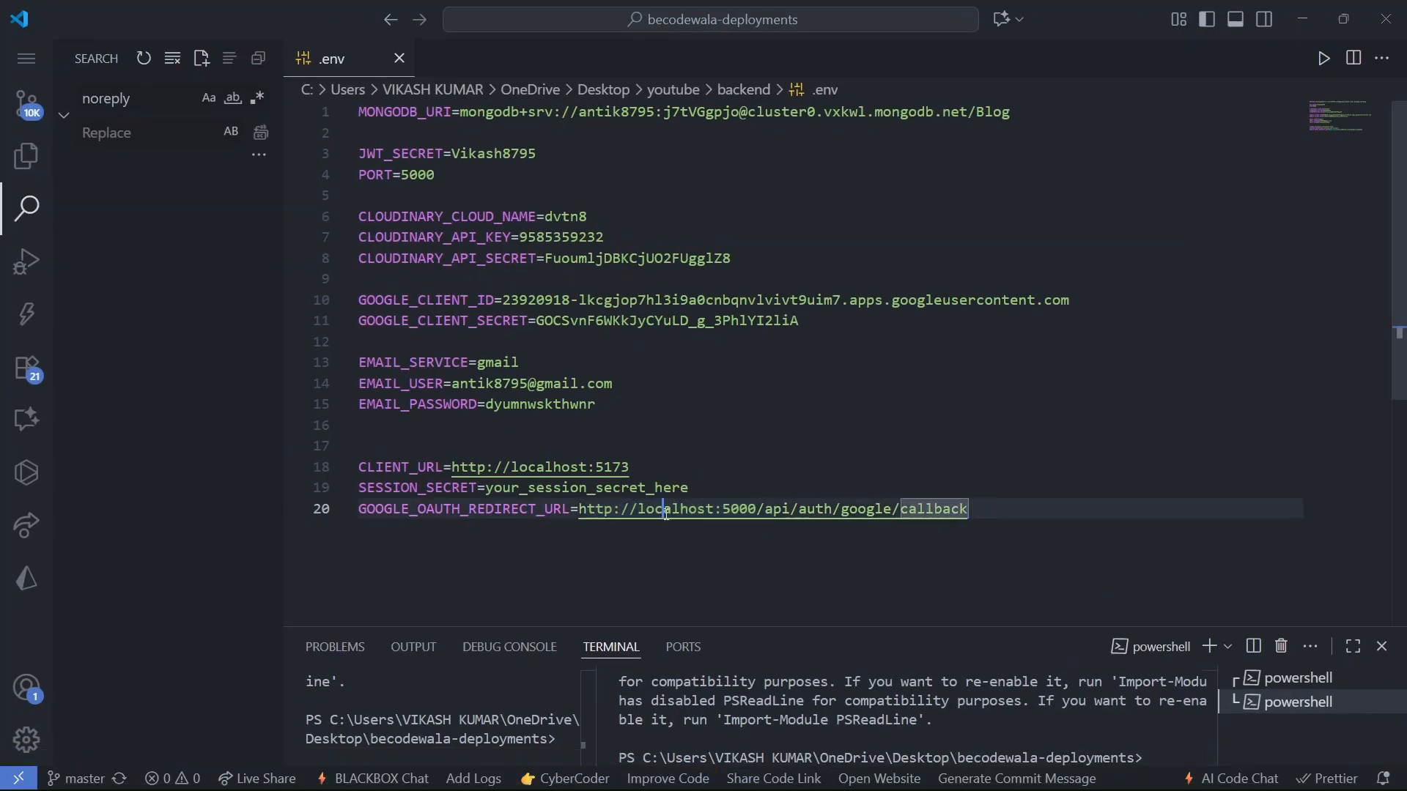
{"action": "left_click_drag", "start_coordinate": [666, 515], "coordinate": [867, 512]}
{"action": "left_click", "coordinate": [740, 572]}
{"action": "left_click", "coordinate": [1297, 9]}
- In a new tab, open YouTube and search for becodewala
{"action": "left_click", "coordinate": [716, 12]}
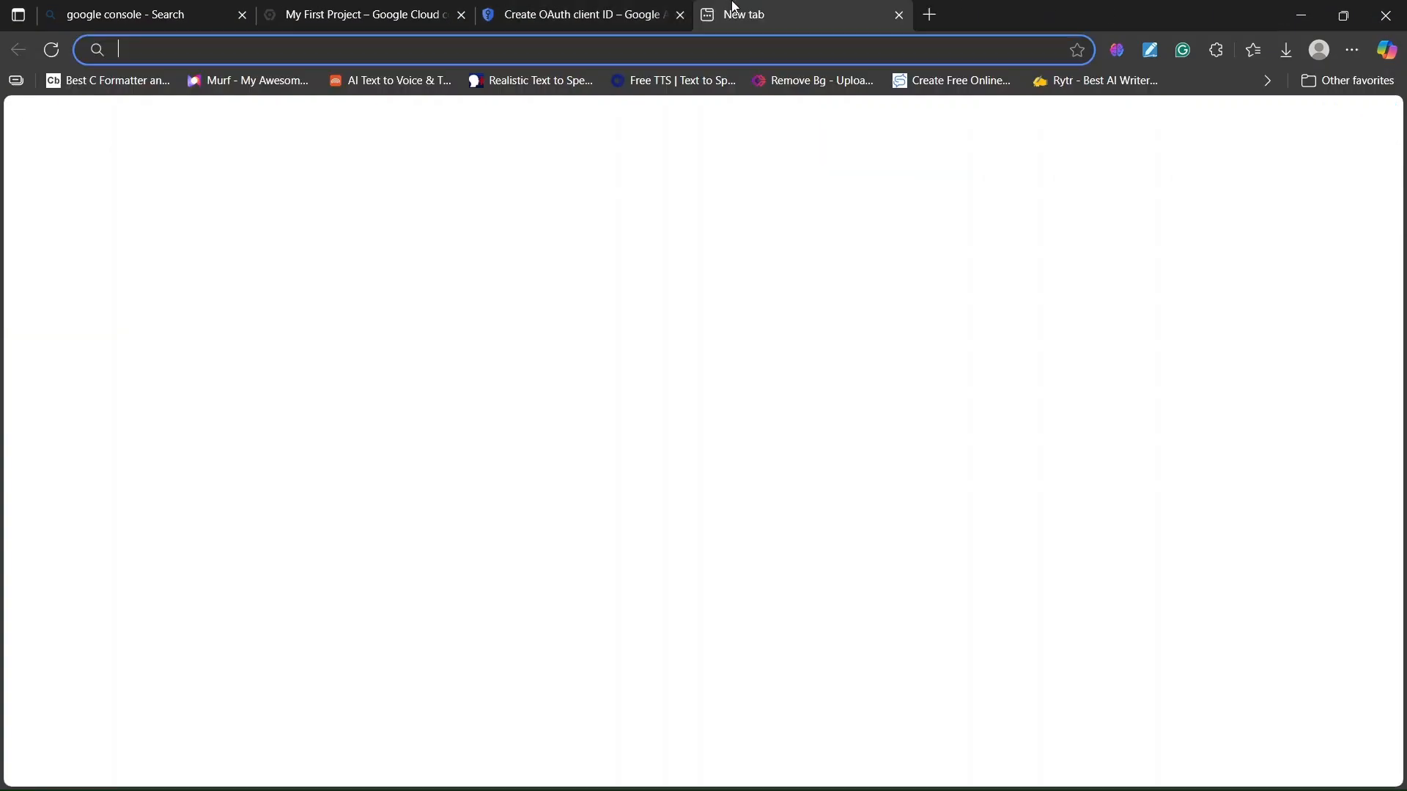
{"action": "type", "text": "youtube.com"}
{"action": "key", "text": "Return"}
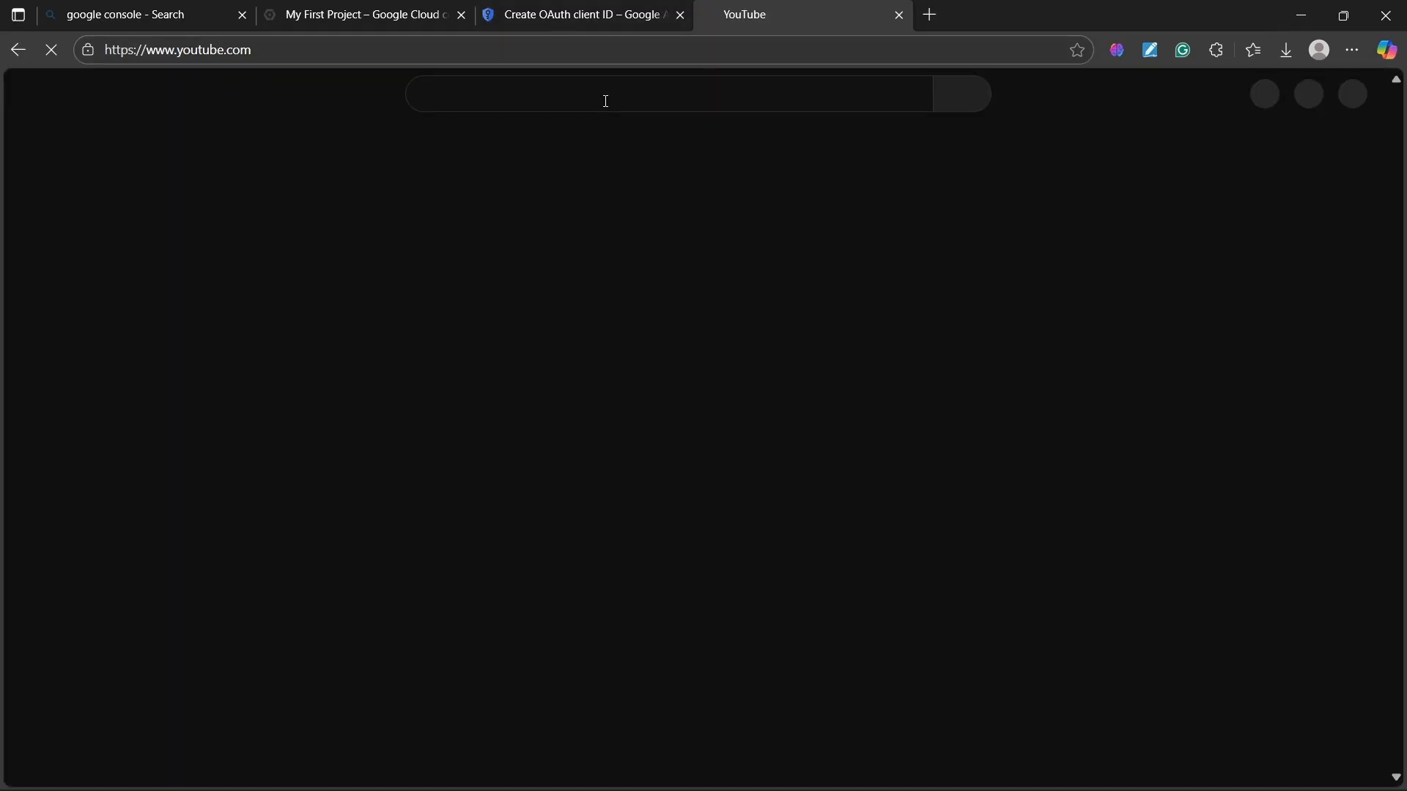
{"action": "left_click", "coordinate": [605, 95]}
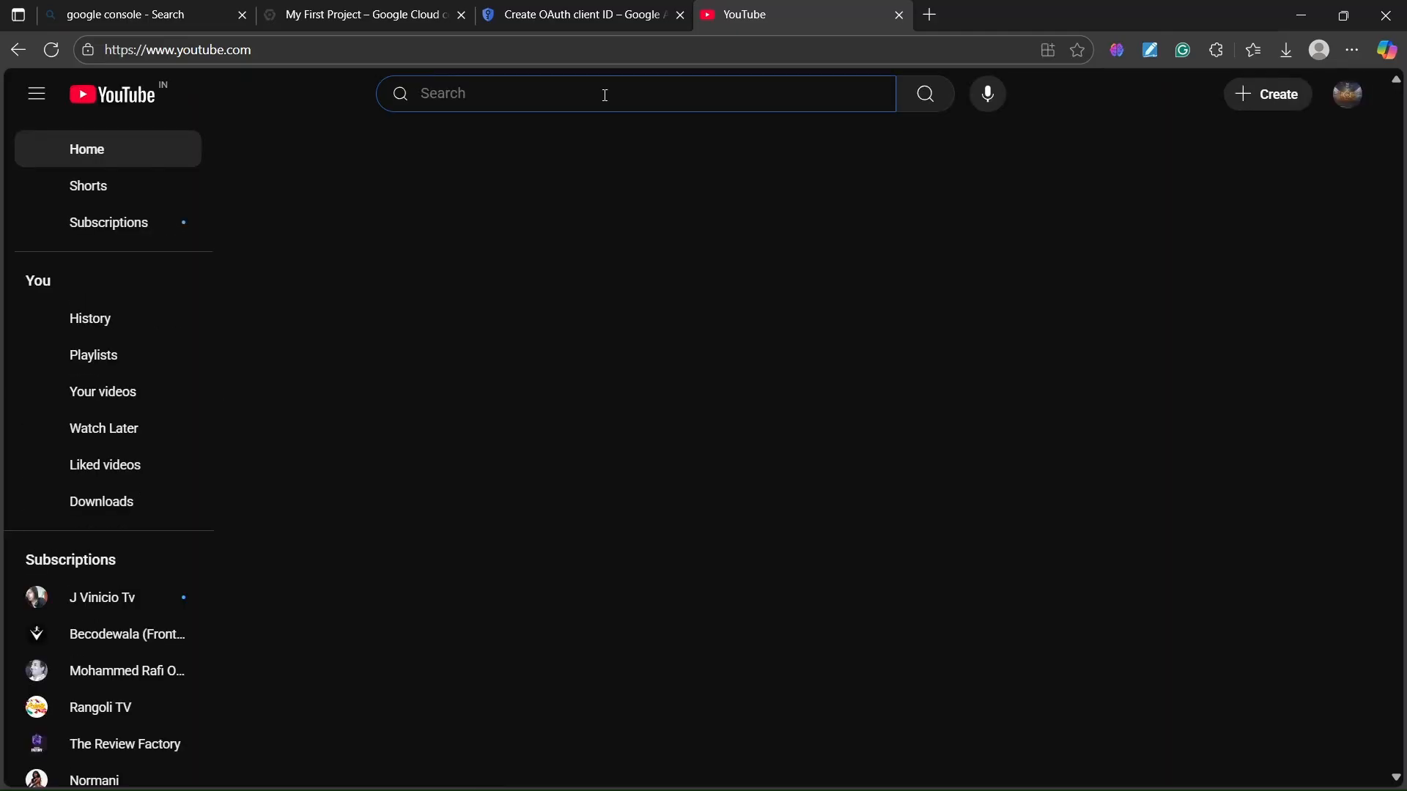
{"action": "type", "text": "becodewala"}
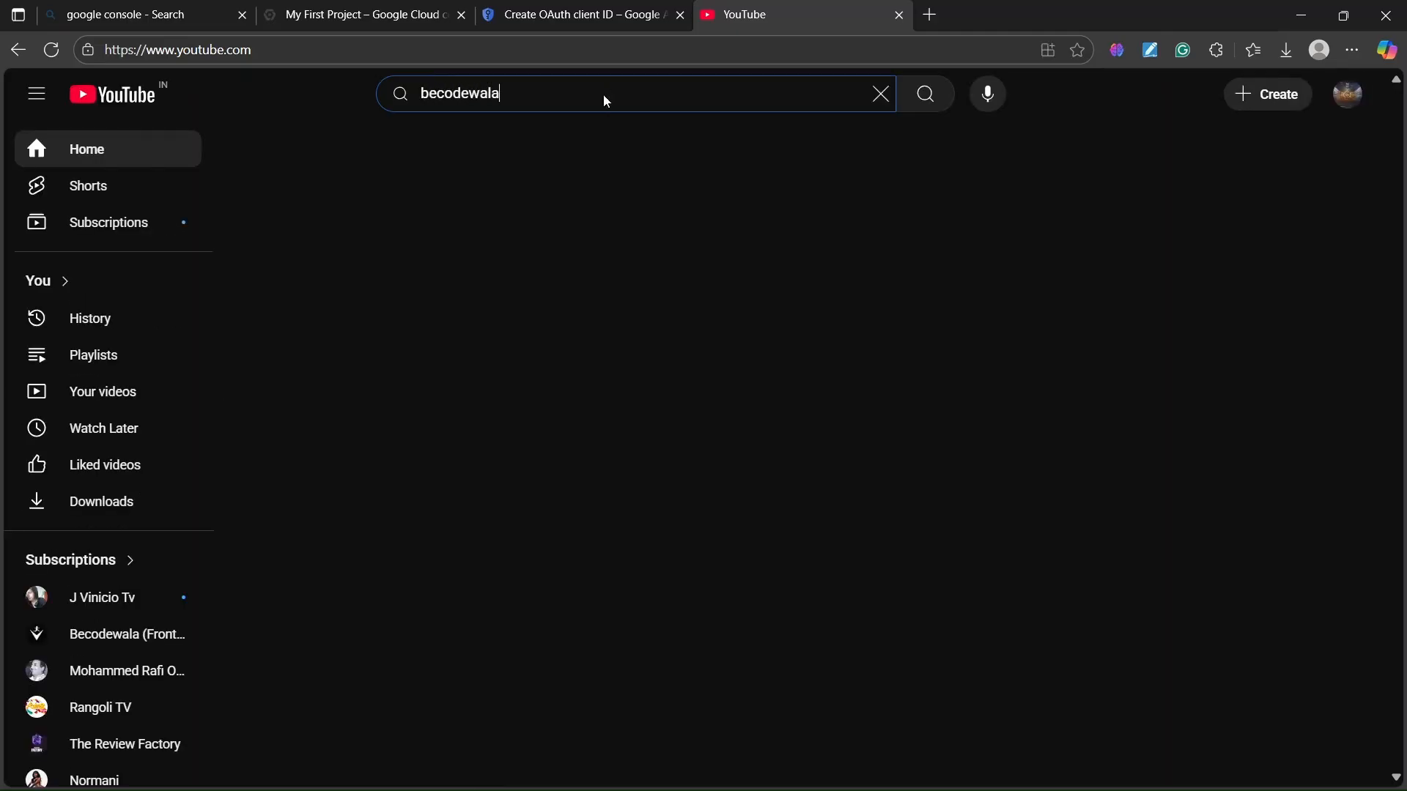
{"action": "key", "text": "Return"}
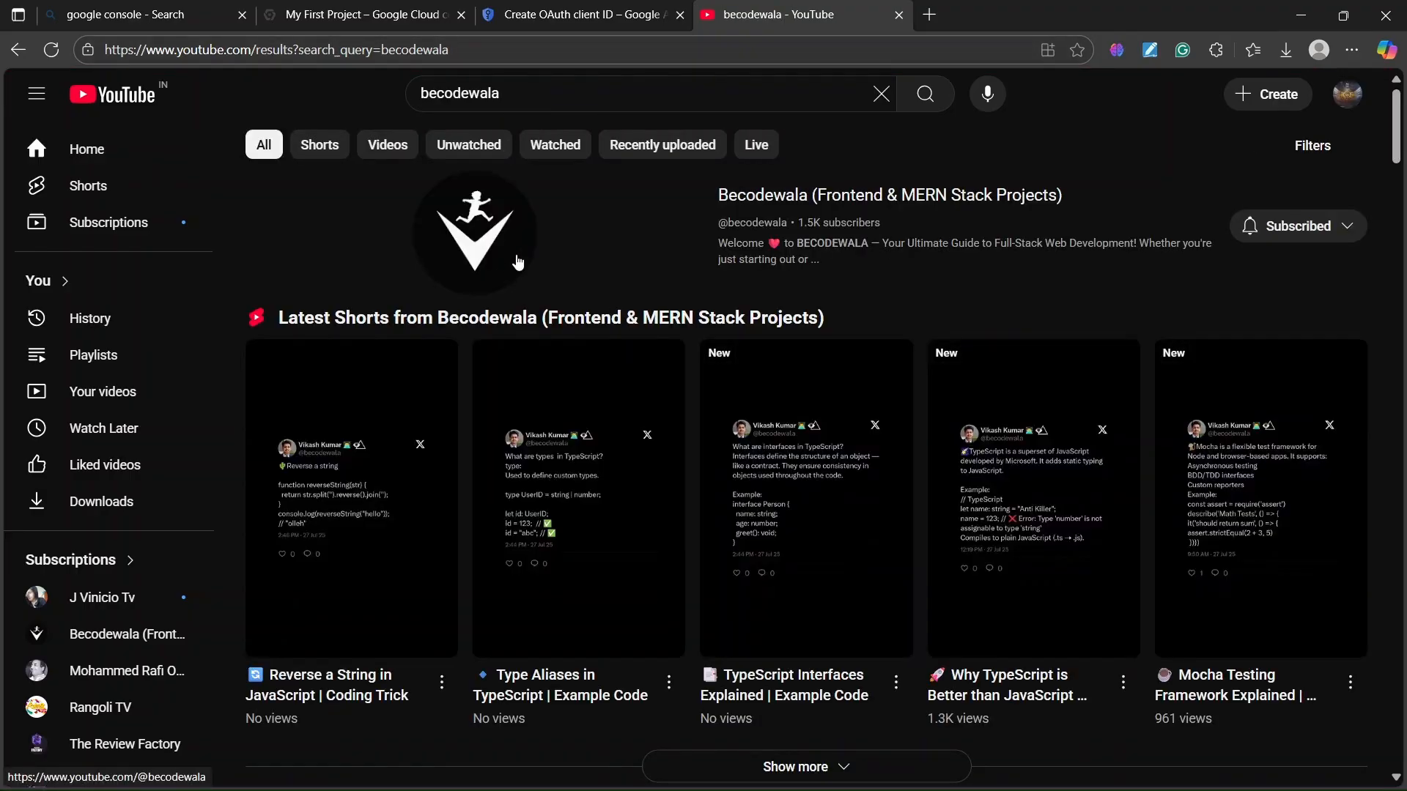
- Show the Becodewala channel's Videos list, then return to the OAuth client form
{"action": "left_click", "coordinate": [518, 261]}
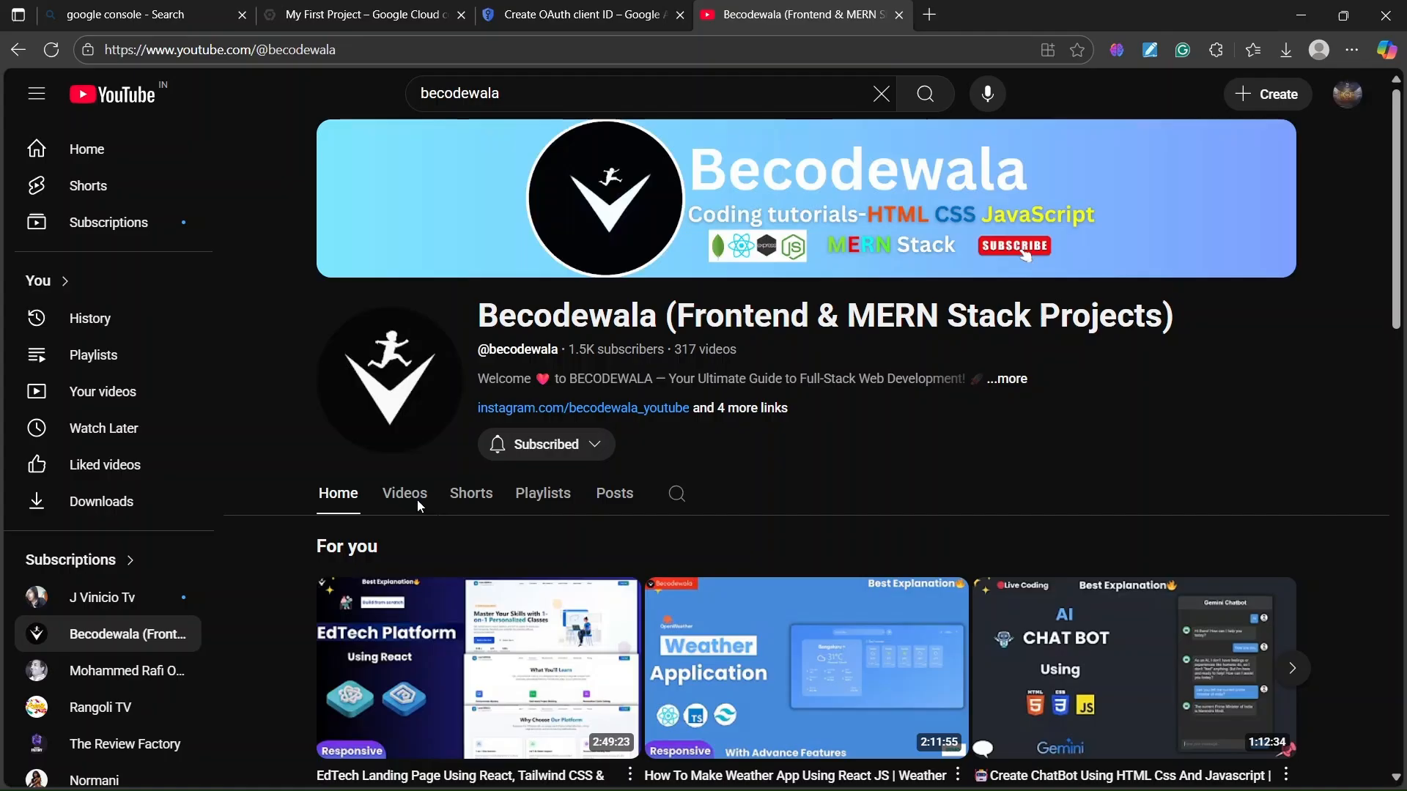
{"action": "left_click", "coordinate": [419, 504]}
{"action": "scroll", "coordinate": [433, 485], "scroll_direction": "down", "scroll_amount": 3}
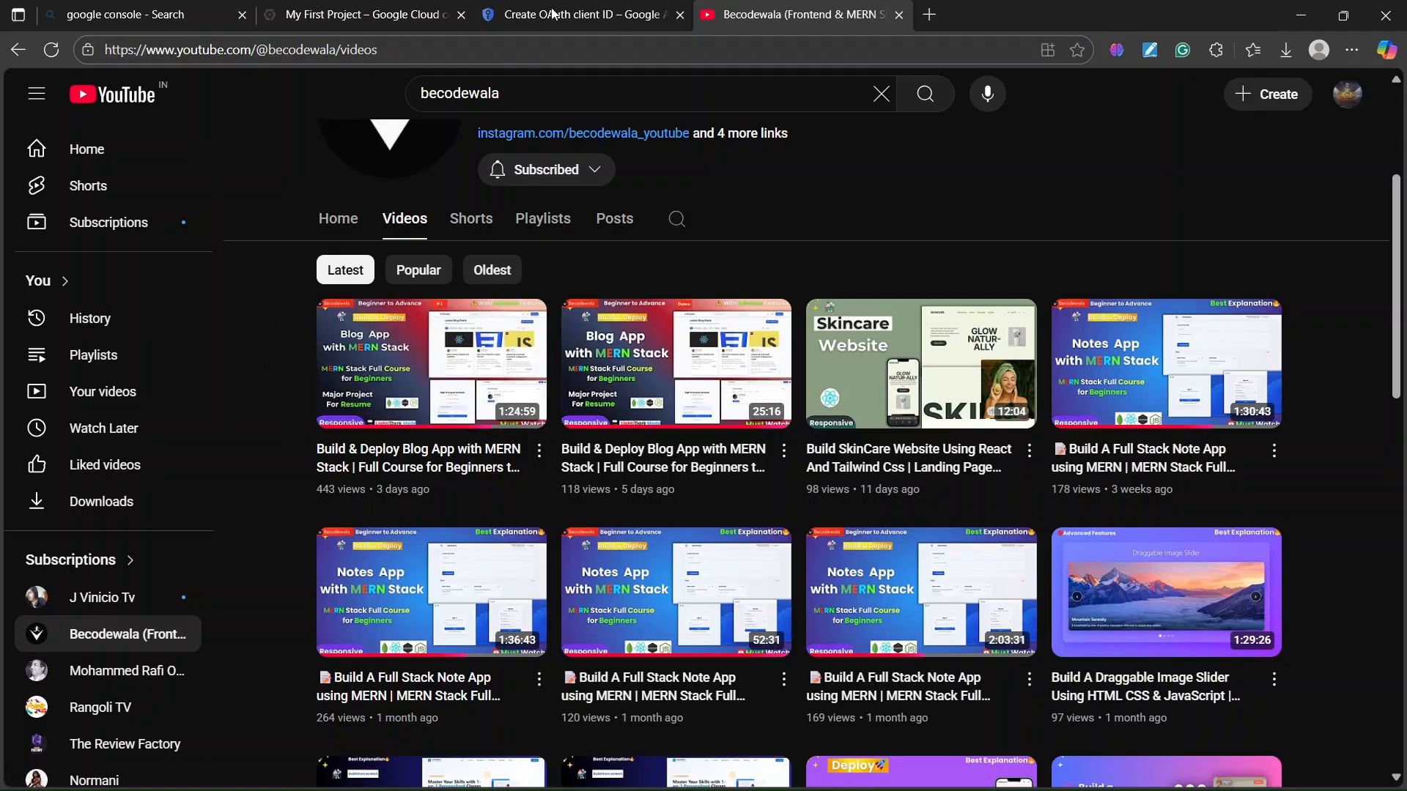
{"action": "left_click", "coordinate": [606, 11]}
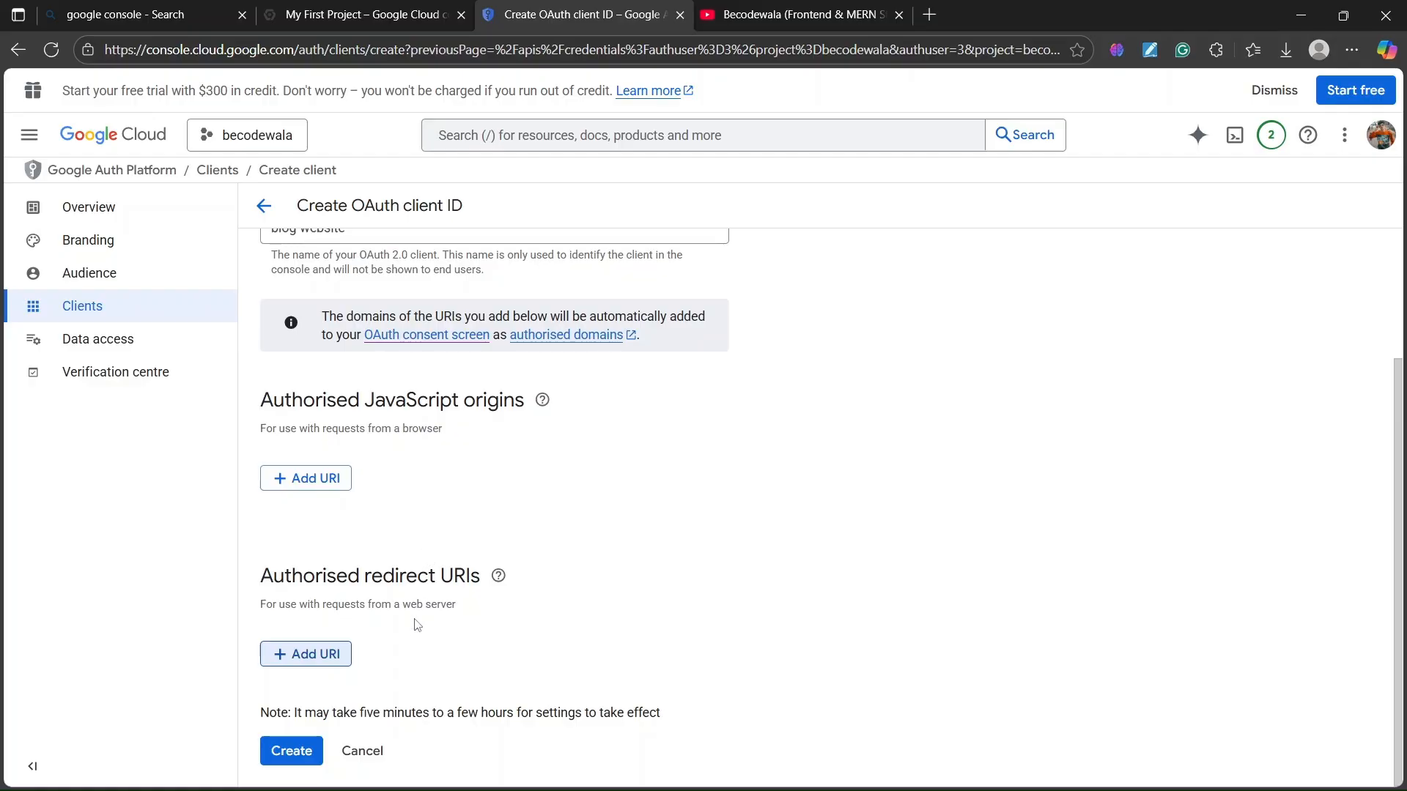
{"action": "left_click", "coordinate": [791, 15]}
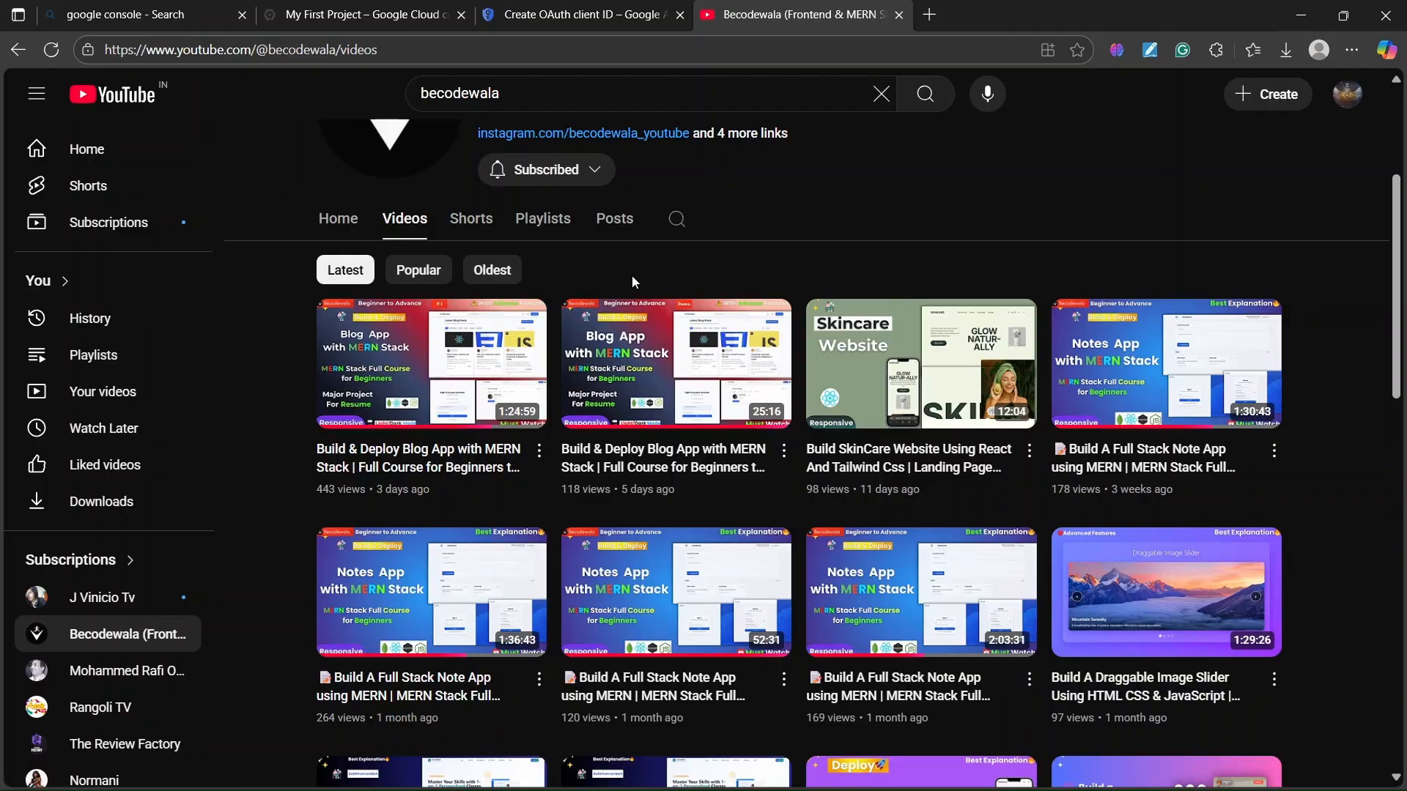
{"action": "mouse_move", "coordinate": [371, 447]}
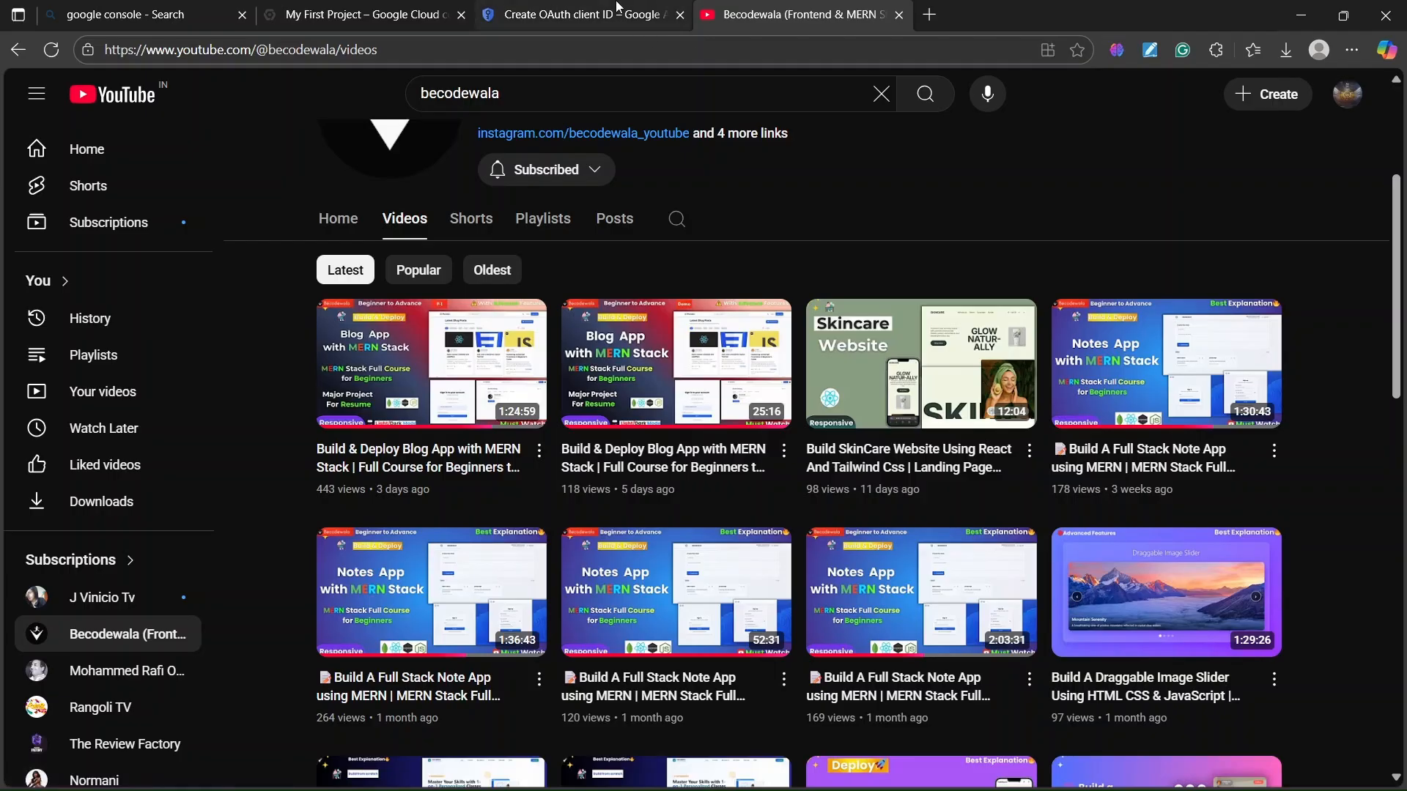
{"action": "left_click", "coordinate": [618, 10]}
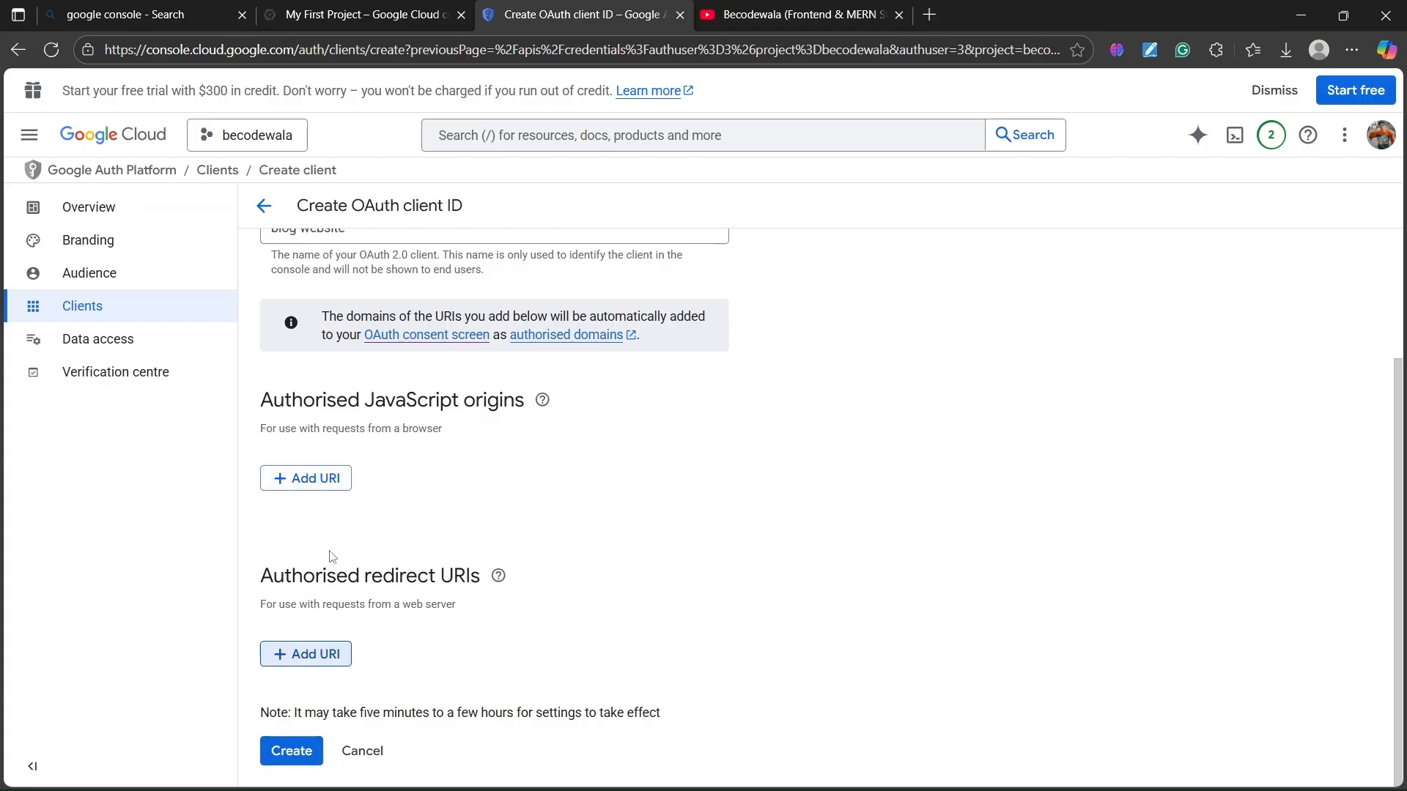
- Create the OAuth client and review the Client ID and the June 2025 secret warning
{"action": "left_click", "coordinate": [288, 751]}
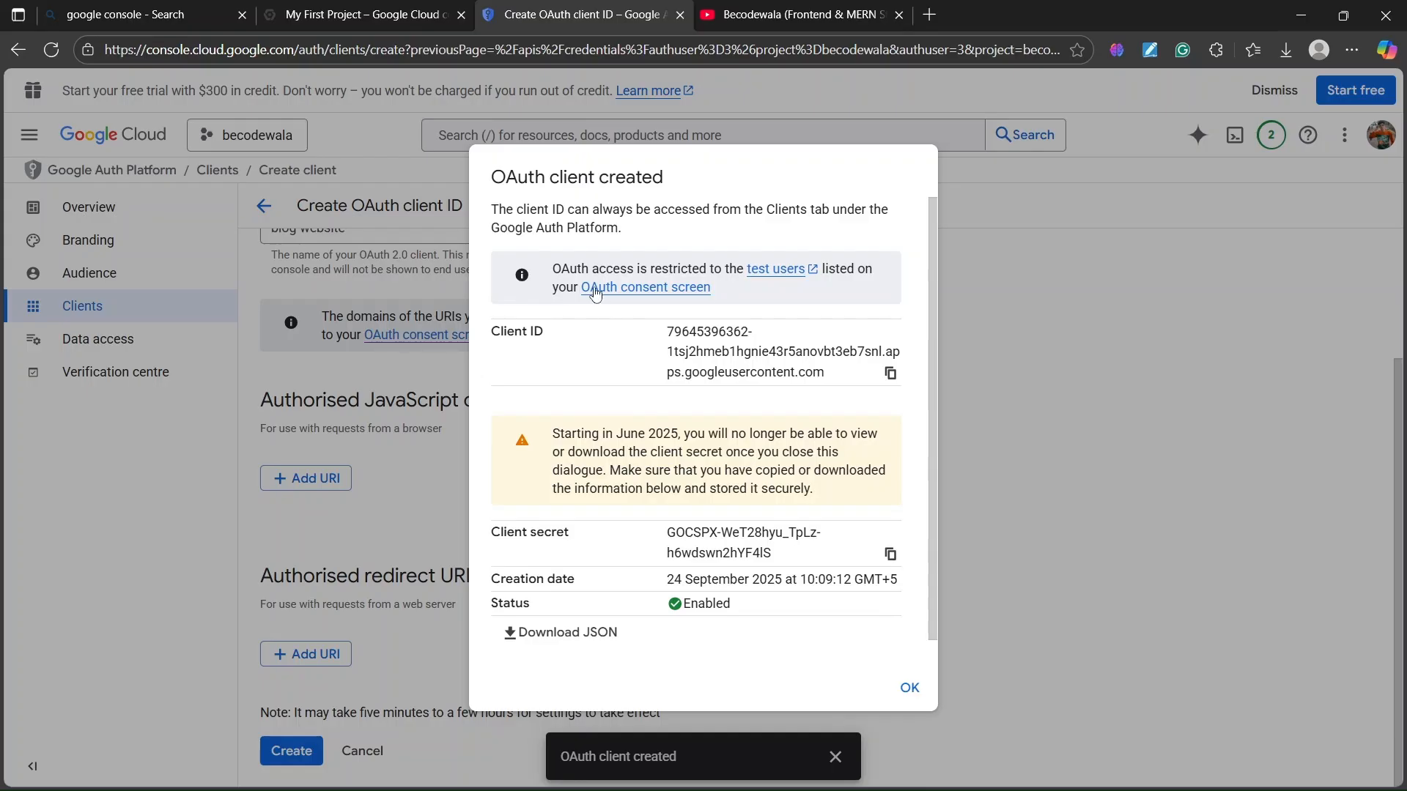
{"action": "double_click", "coordinate": [554, 433]}
{"action": "left_click", "coordinate": [530, 334]}
{"action": "left_click_drag", "start_coordinate": [651, 335], "coordinate": [829, 401]}
{"action": "left_click", "coordinate": [828, 418]}
{"action": "left_click_drag", "start_coordinate": [557, 435], "coordinate": [679, 436]}
{"action": "left_click", "coordinate": [632, 448]}
{"action": "left_click_drag", "start_coordinate": [554, 434], "coordinate": [639, 452]}
{"action": "left_click", "coordinate": [836, 454]}
{"action": "left_click_drag", "start_coordinate": [496, 331], "coordinate": [560, 333]}
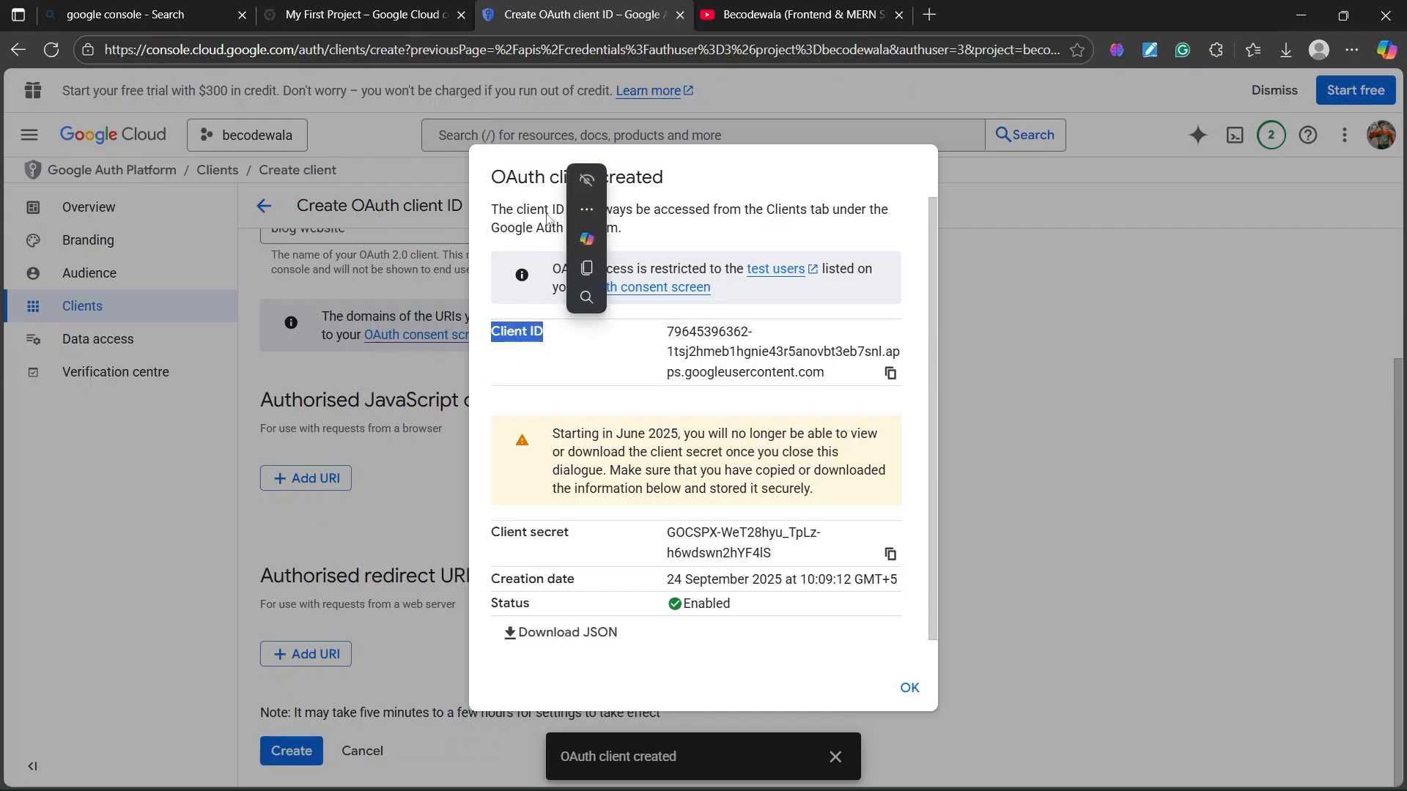
{"action": "left_click", "coordinate": [776, 182]}
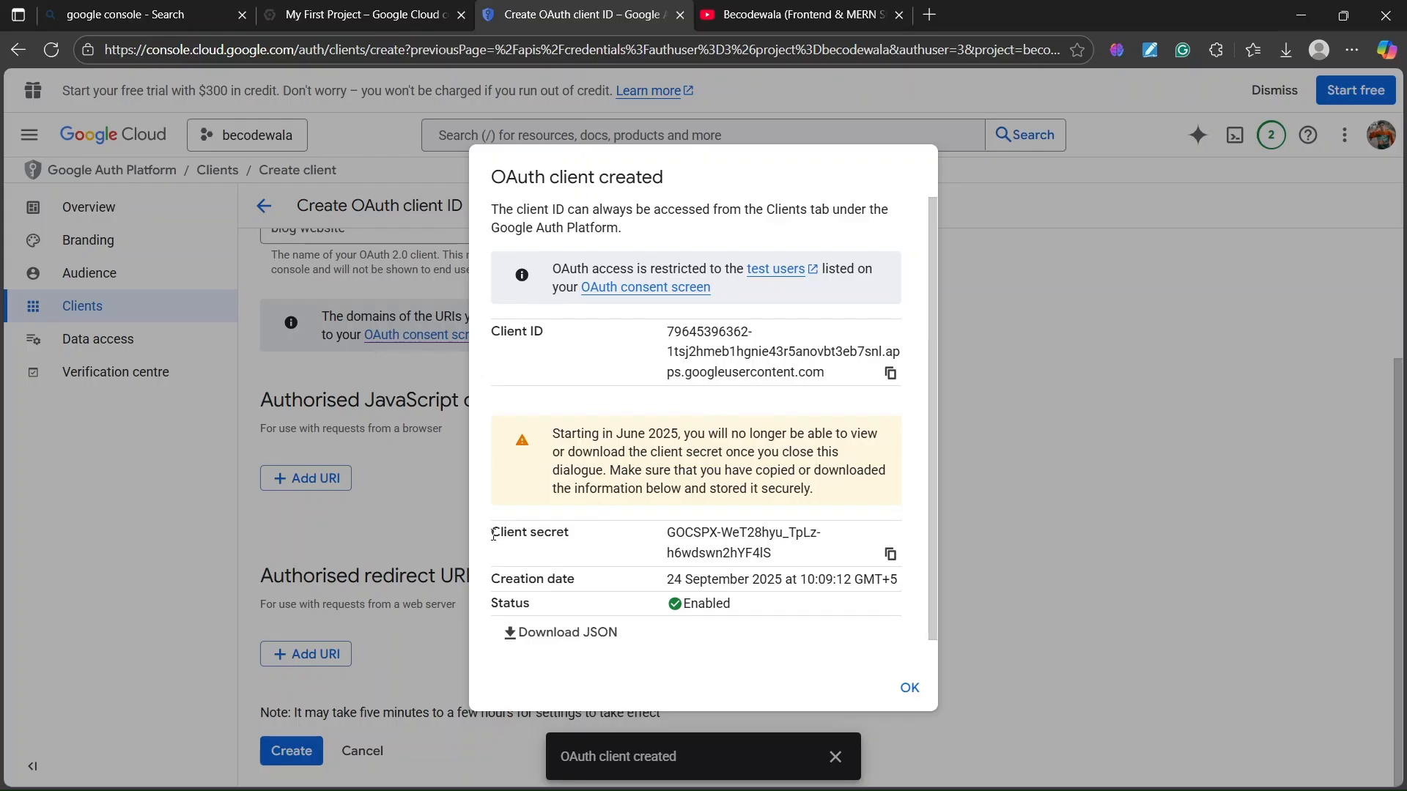
- Review the client secret value alongside the Client ID and warning text
{"action": "left_click_drag", "start_coordinate": [493, 534], "coordinate": [753, 555]}
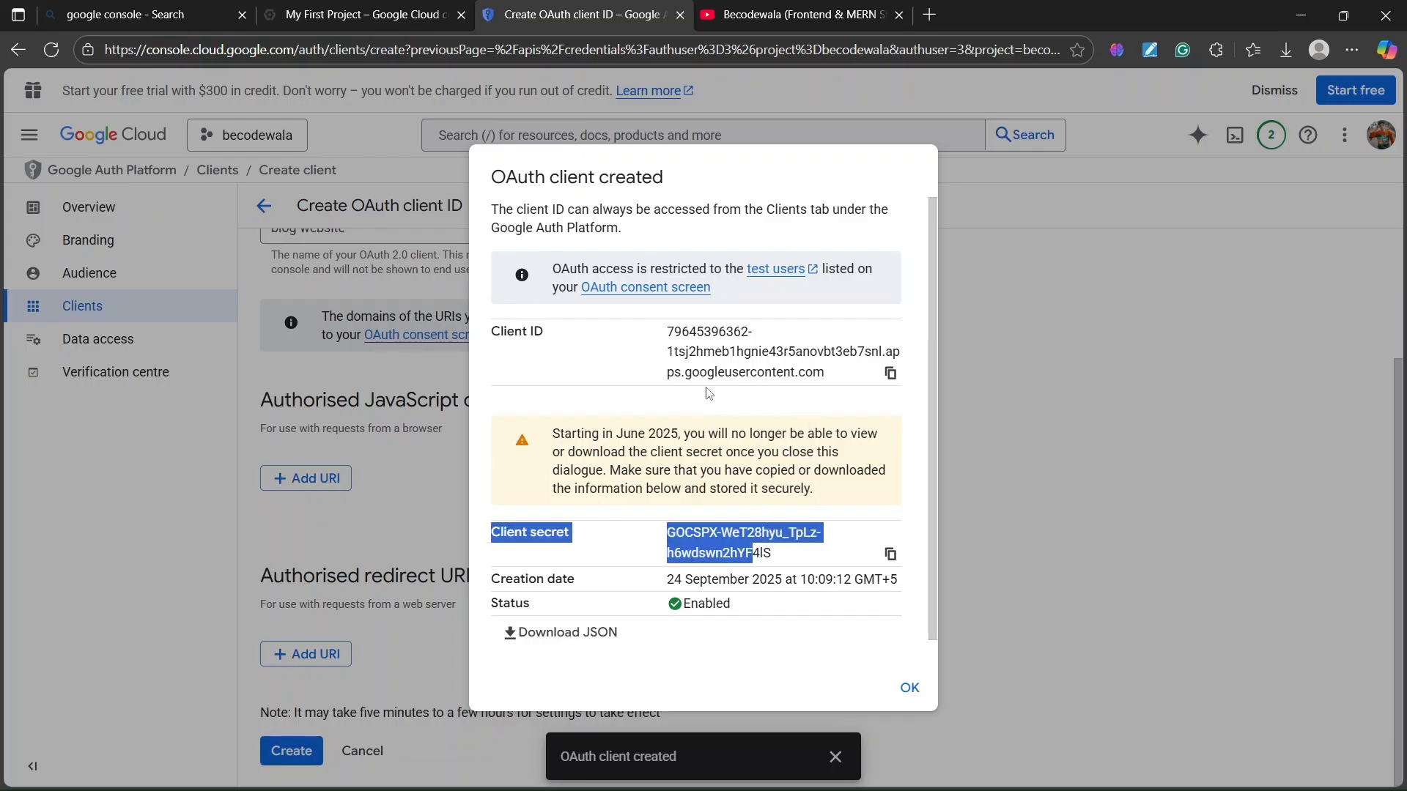
{"action": "left_click", "coordinate": [595, 507]}
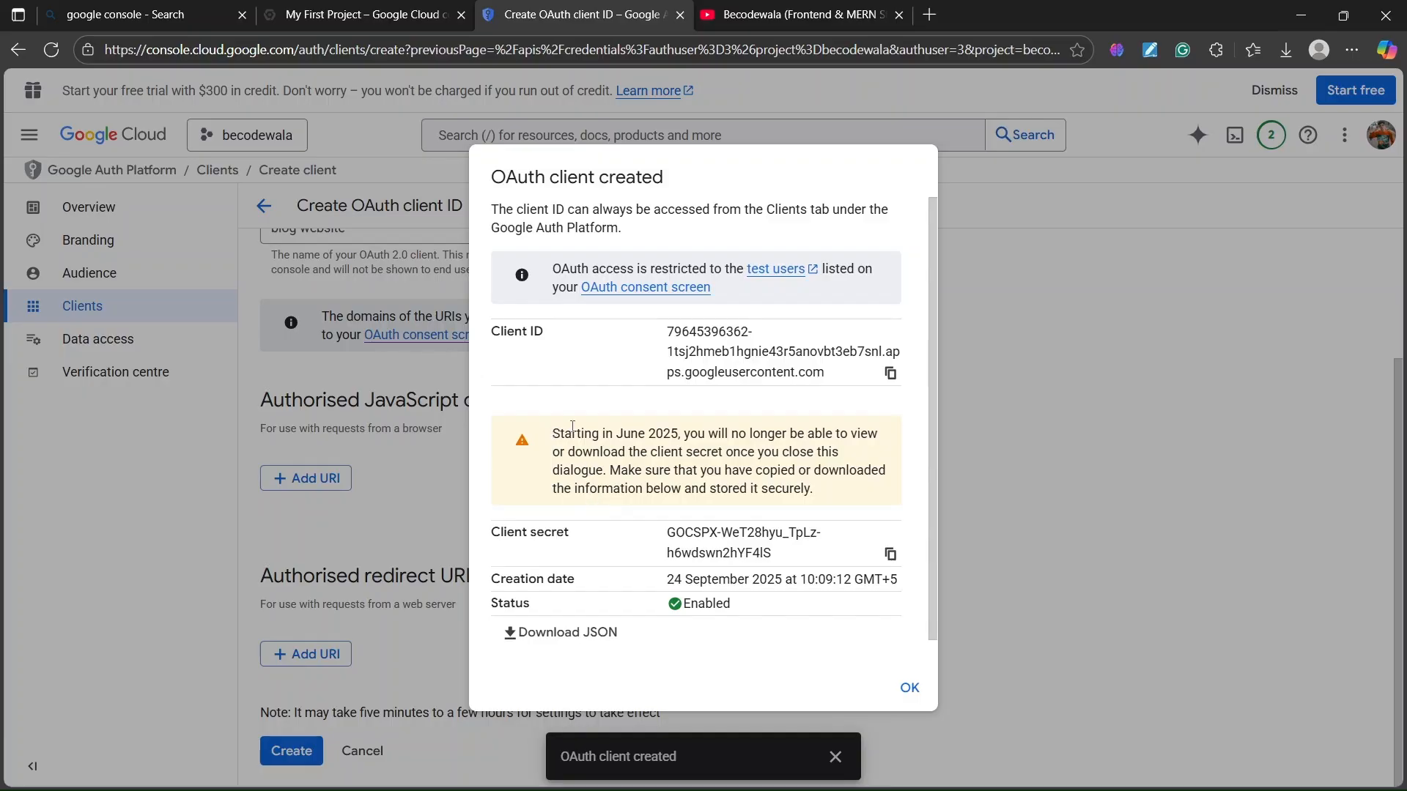
{"action": "left_click_drag", "start_coordinate": [554, 433], "coordinate": [664, 435]}
{"action": "left_click", "coordinate": [619, 472]}
{"action": "left_click_drag", "start_coordinate": [502, 535], "coordinate": [582, 535]}
{"action": "left_click", "coordinate": [541, 477]}
{"action": "left_click_drag", "start_coordinate": [489, 336], "coordinate": [545, 334]}
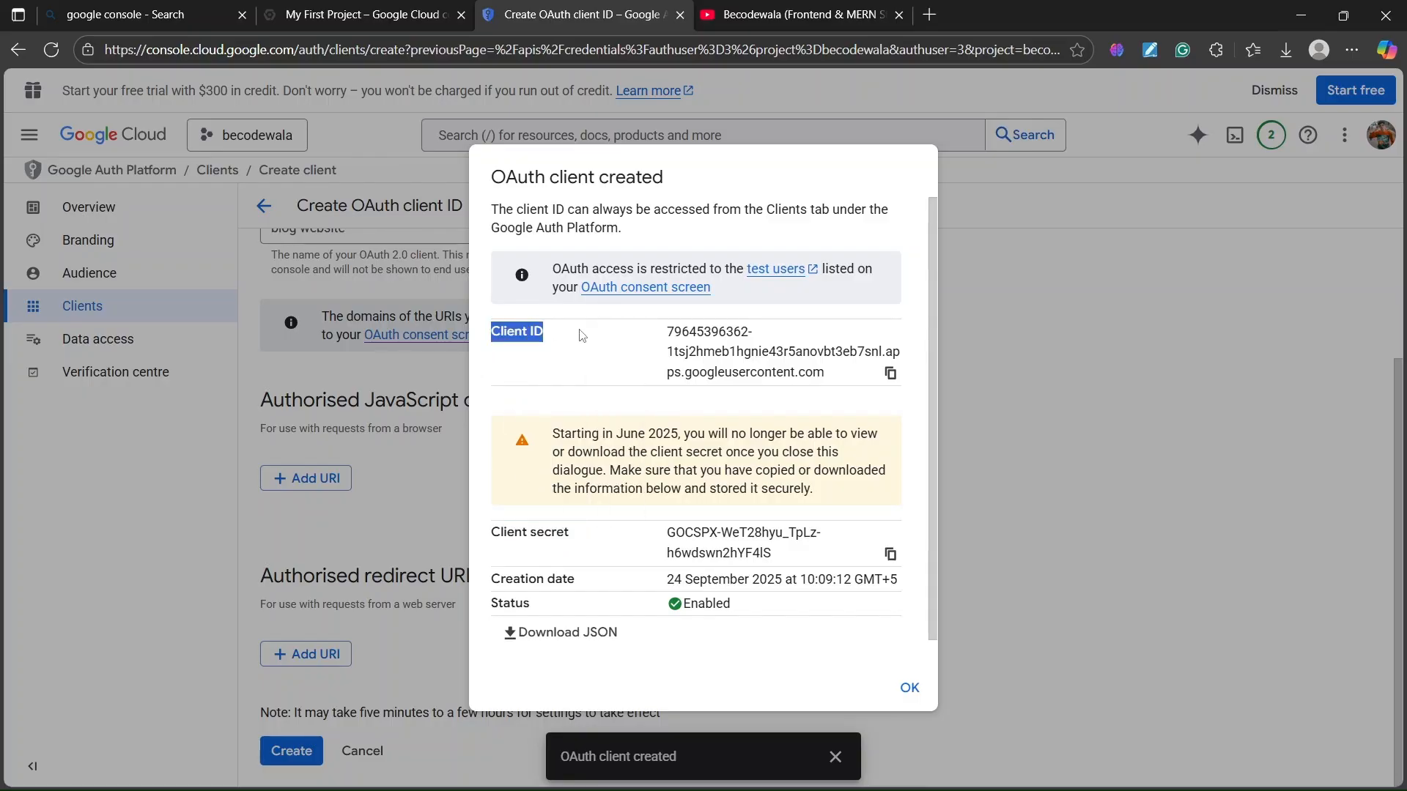
{"action": "left_click", "coordinate": [555, 493]}
- Download the credentials JSON, copy the client secret, and close the confirmation
{"action": "left_click_drag", "start_coordinate": [497, 534], "coordinate": [569, 534]}
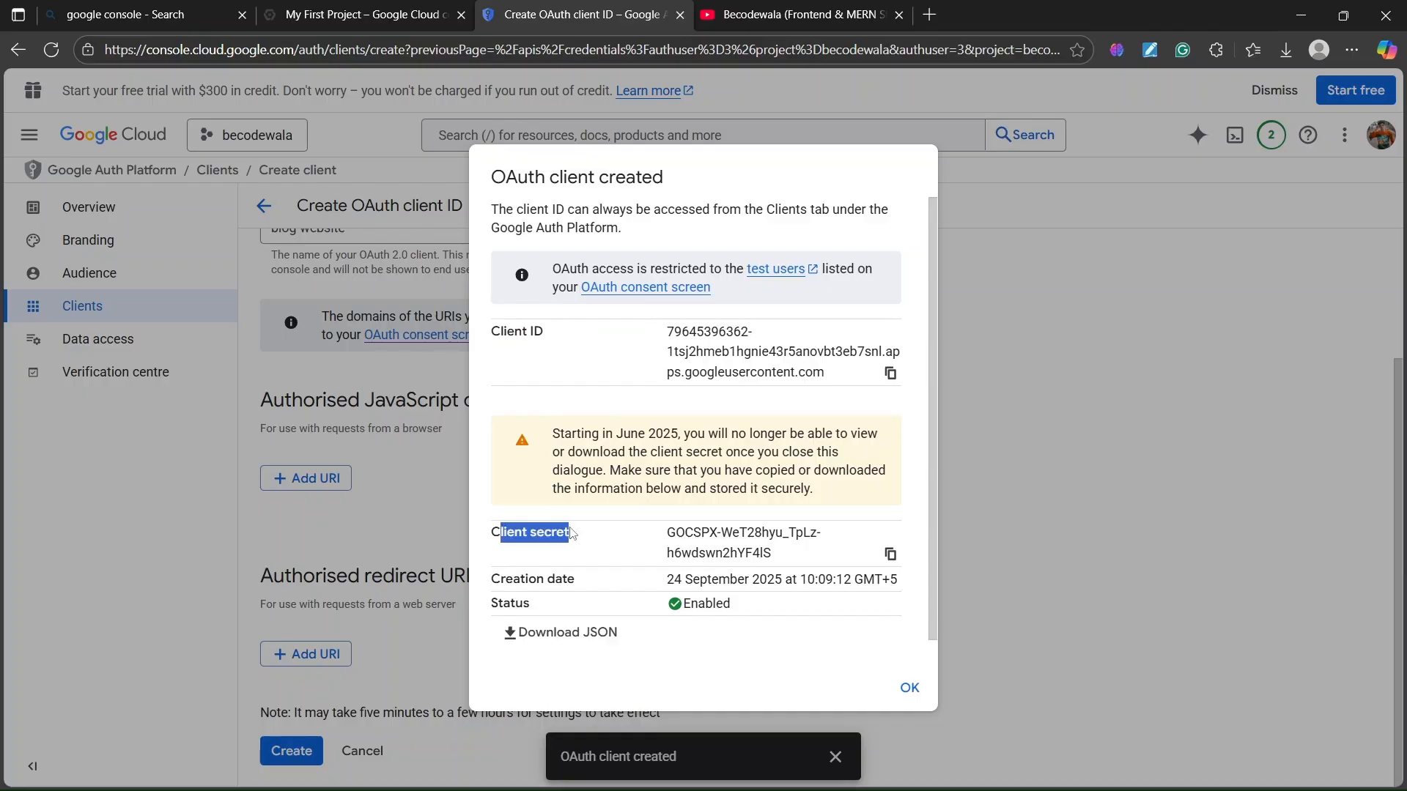
{"action": "left_click", "coordinate": [543, 403]}
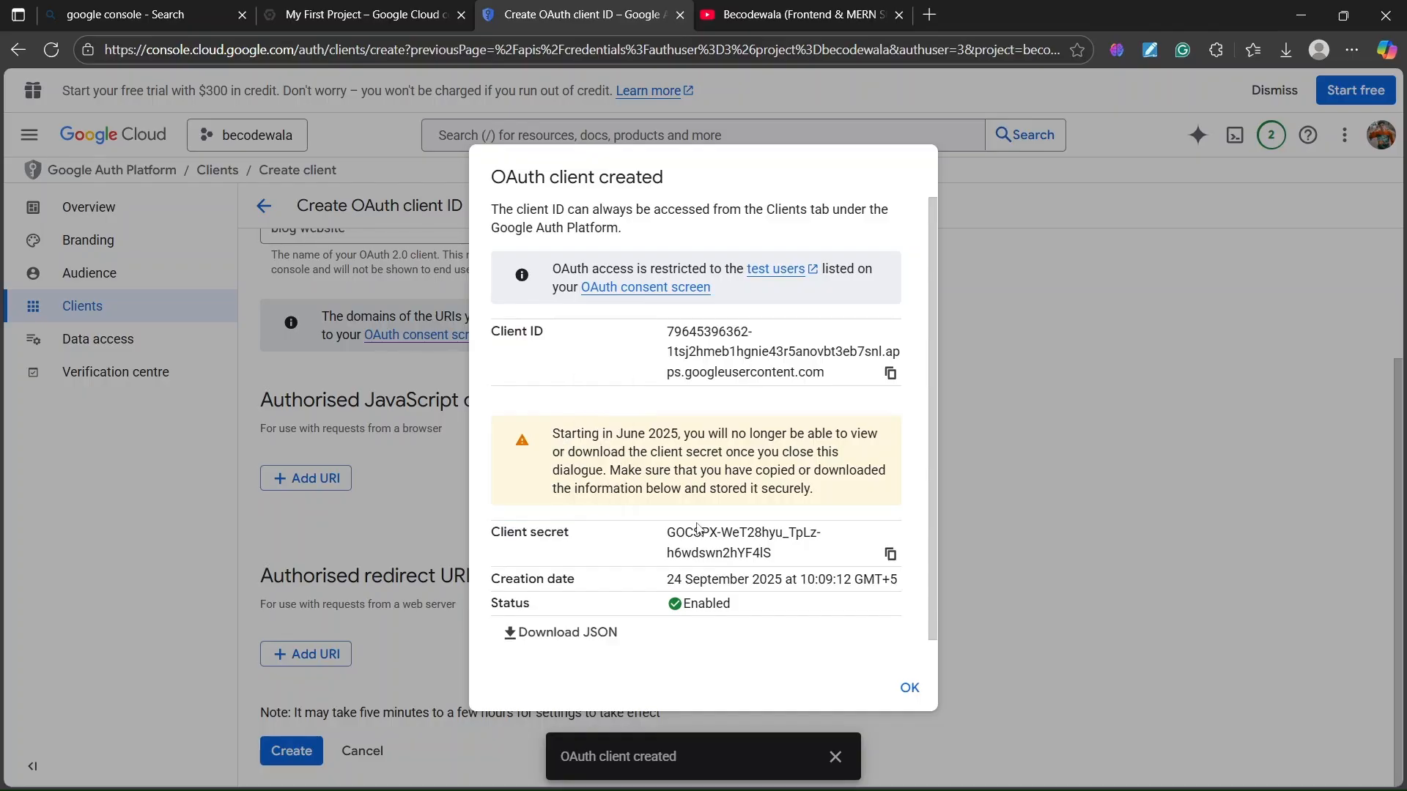
{"action": "left_click", "coordinate": [529, 641]}
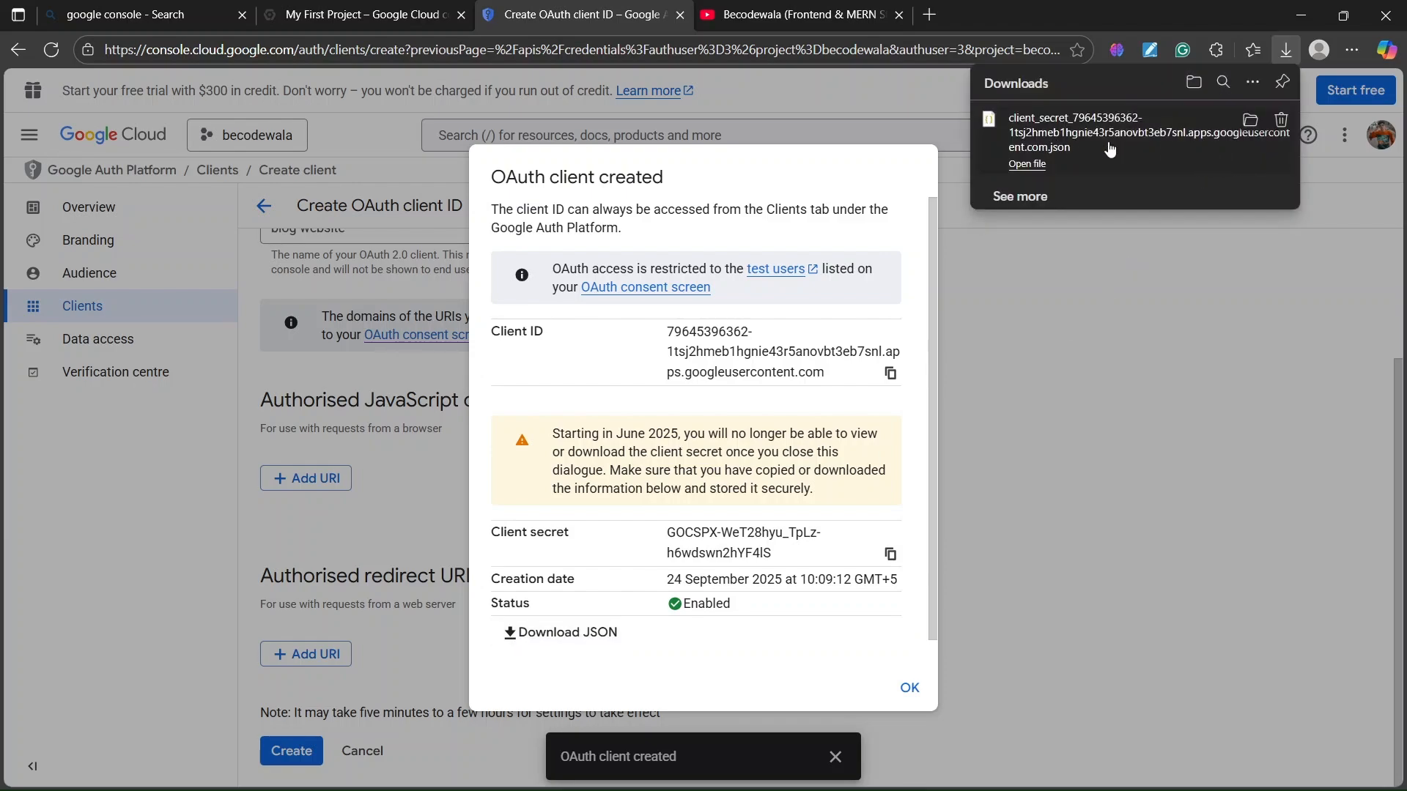
{"action": "left_click", "coordinate": [890, 556]}
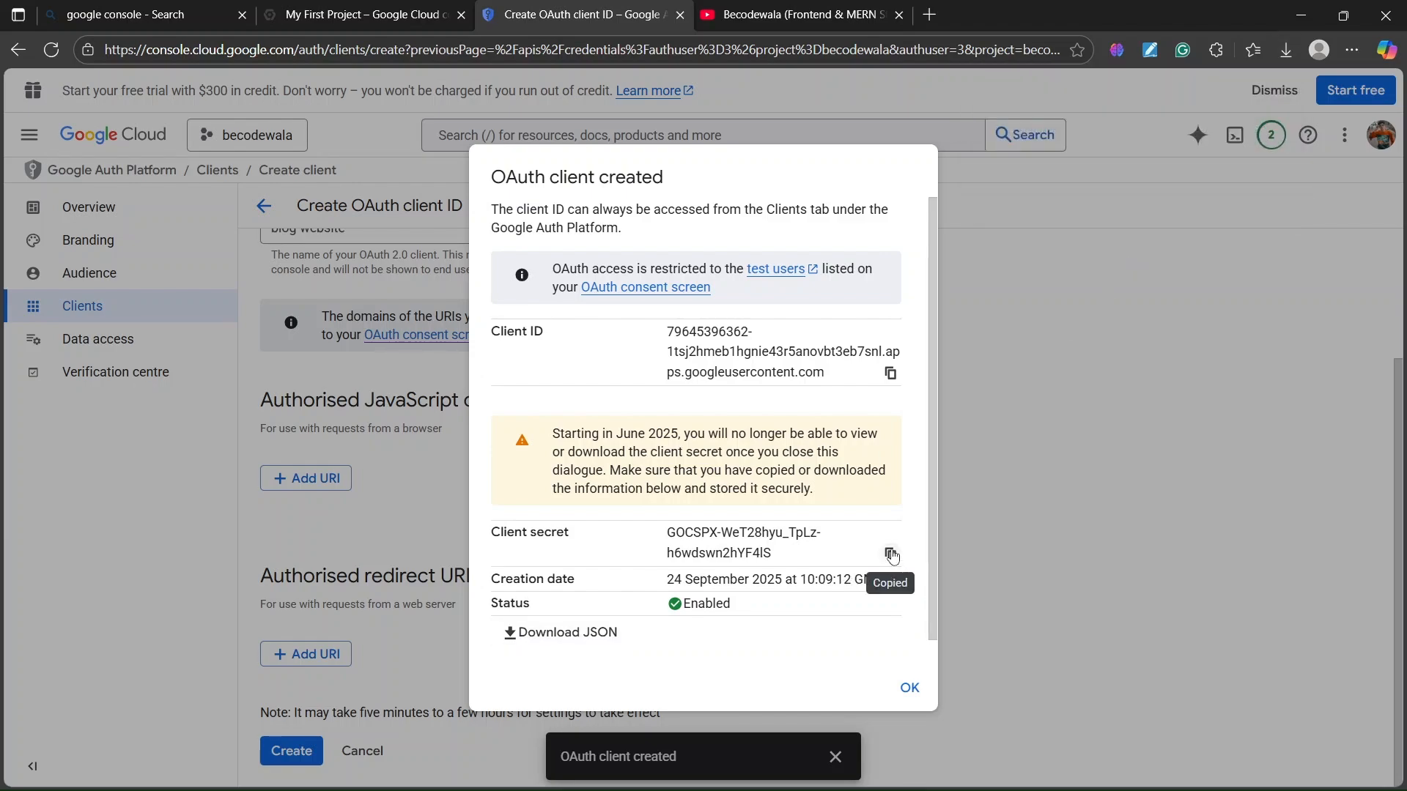
{"action": "left_click", "coordinate": [913, 690]}
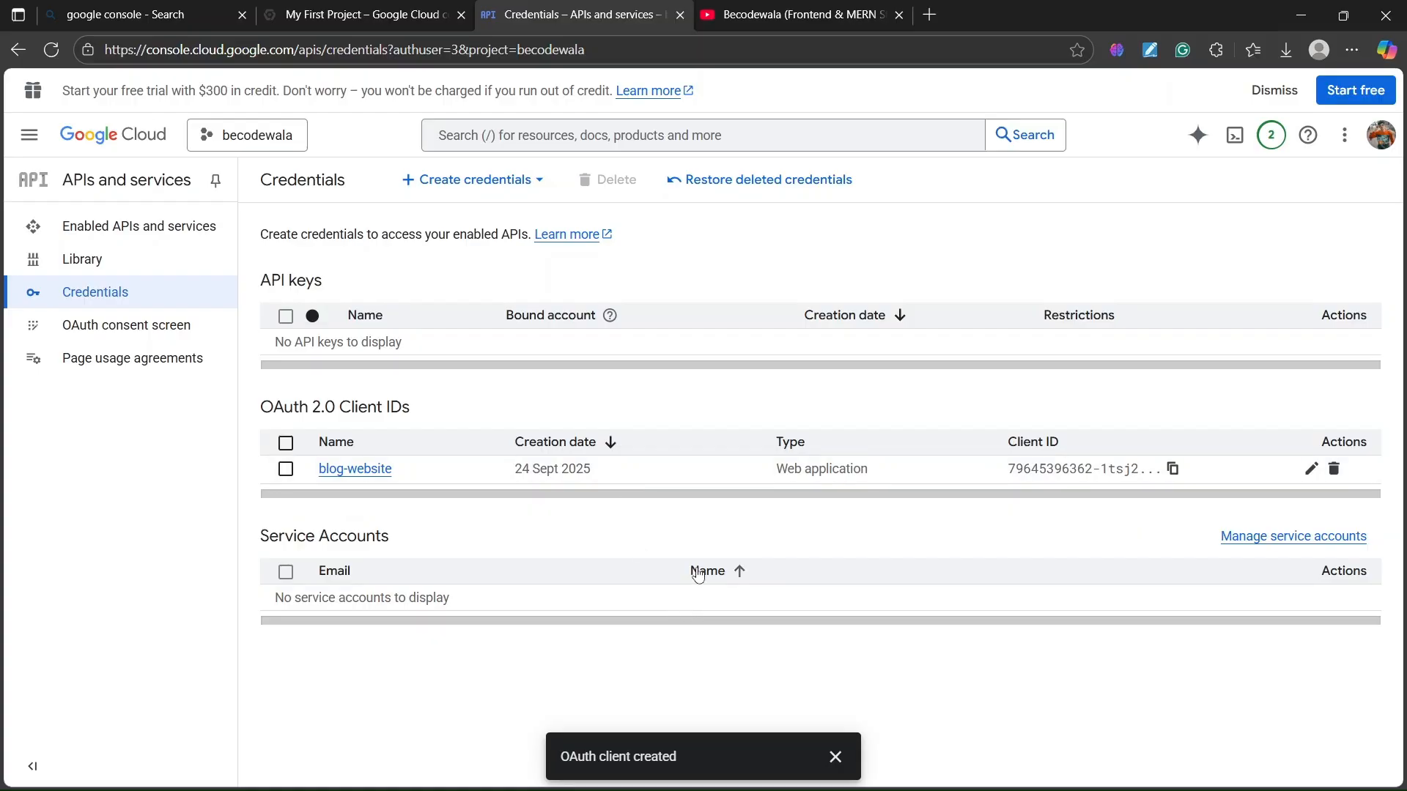
{"action": "left_click", "coordinate": [826, 770]}
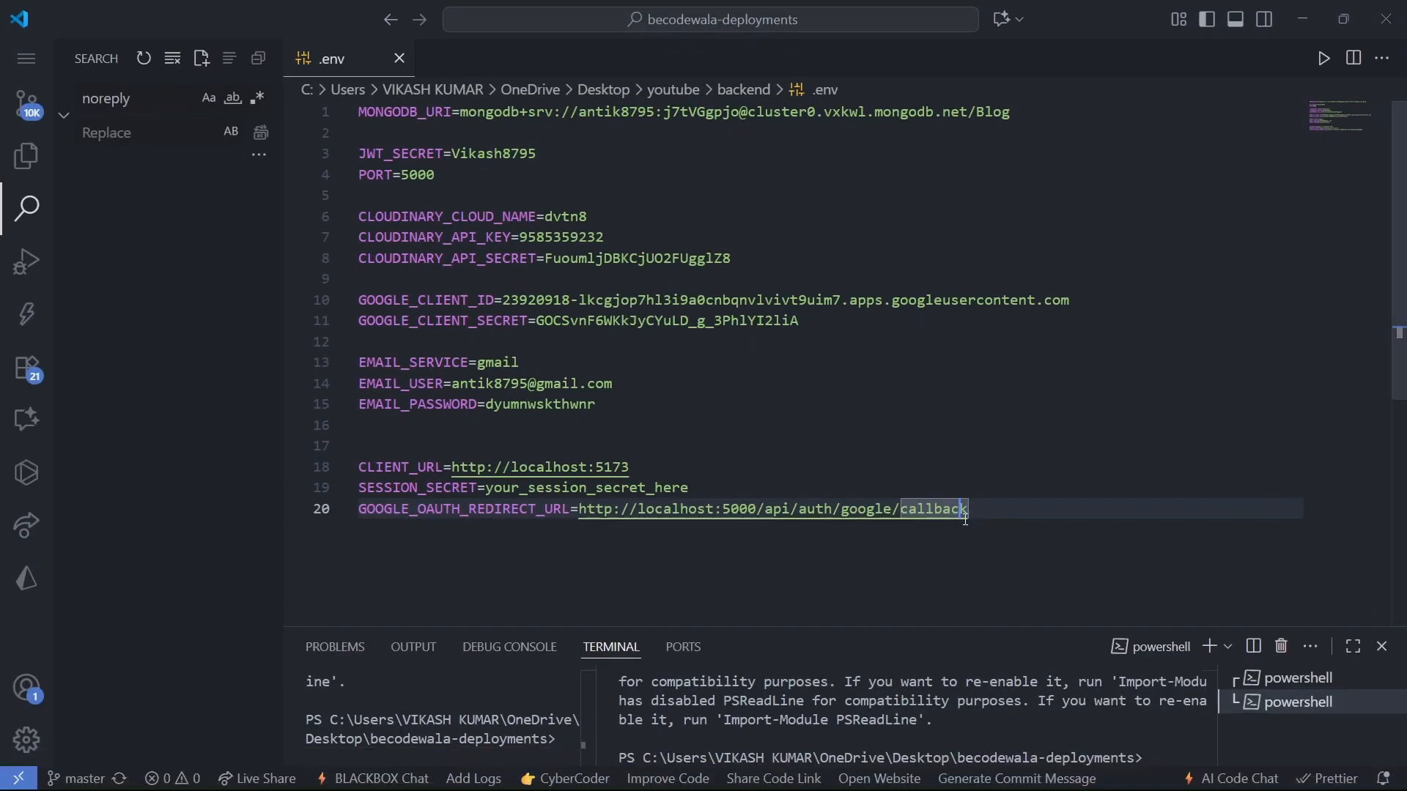
{"action": "left_click", "coordinate": [1301, 19]}
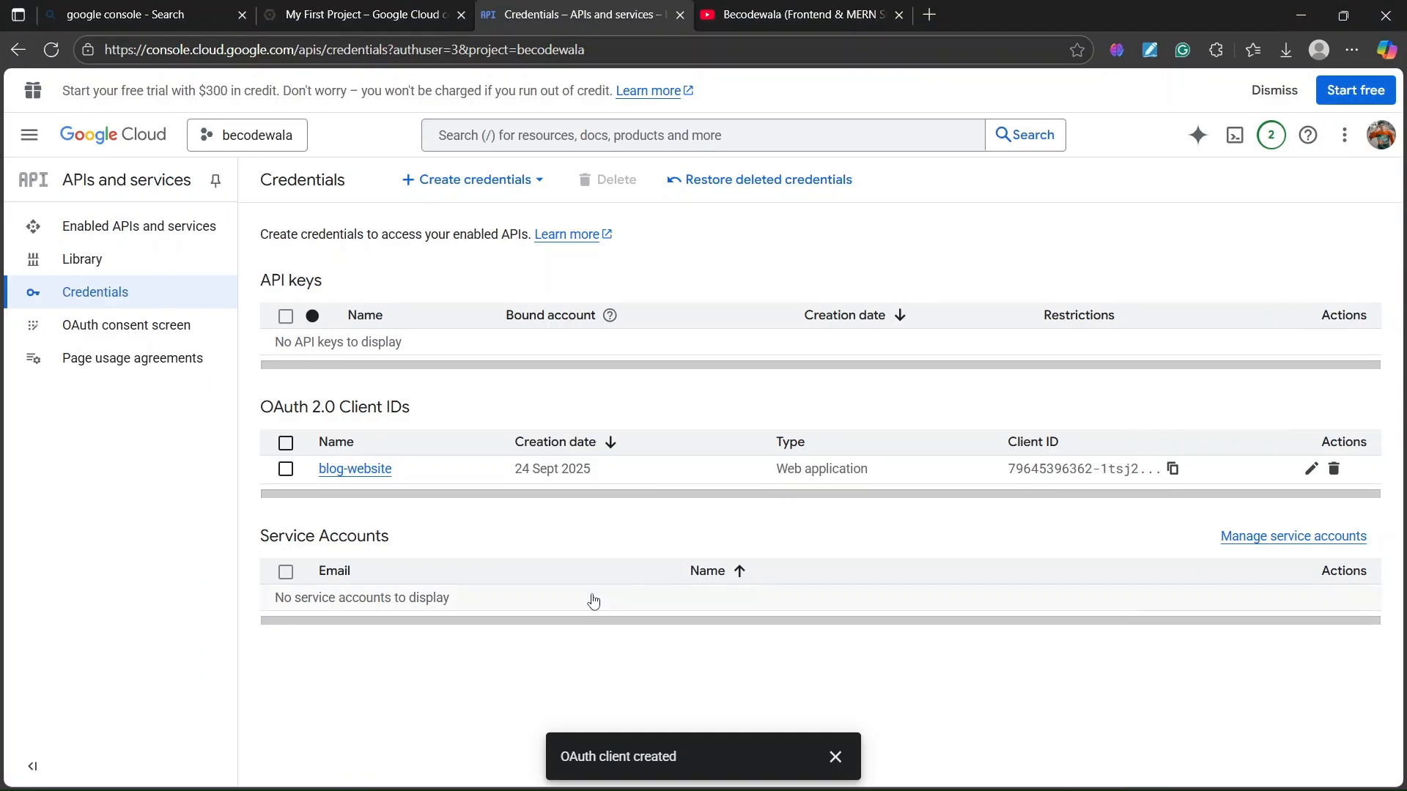
{"action": "left_click", "coordinate": [373, 469]}
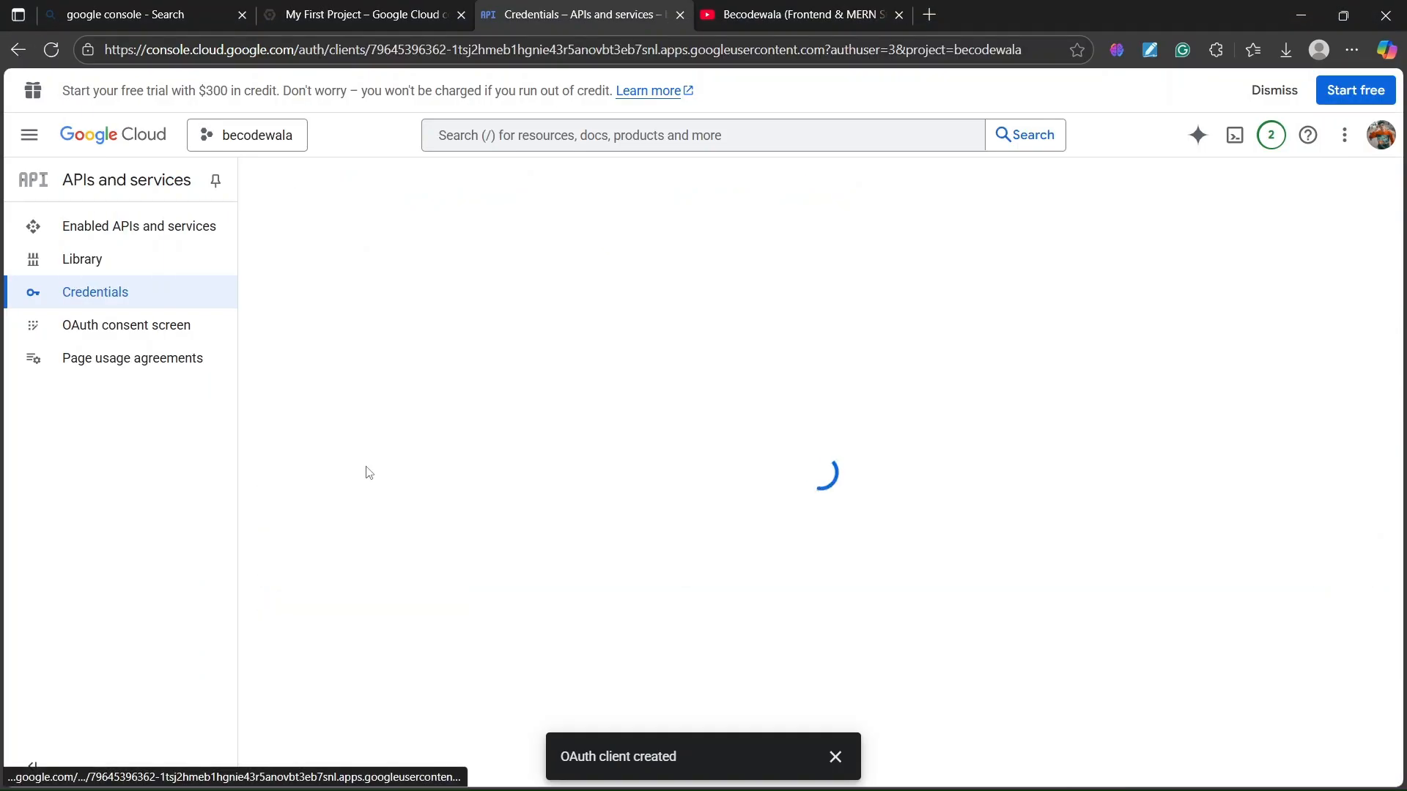
{"action": "scroll", "coordinate": [426, 462], "scroll_direction": "down", "scroll_amount": 1}
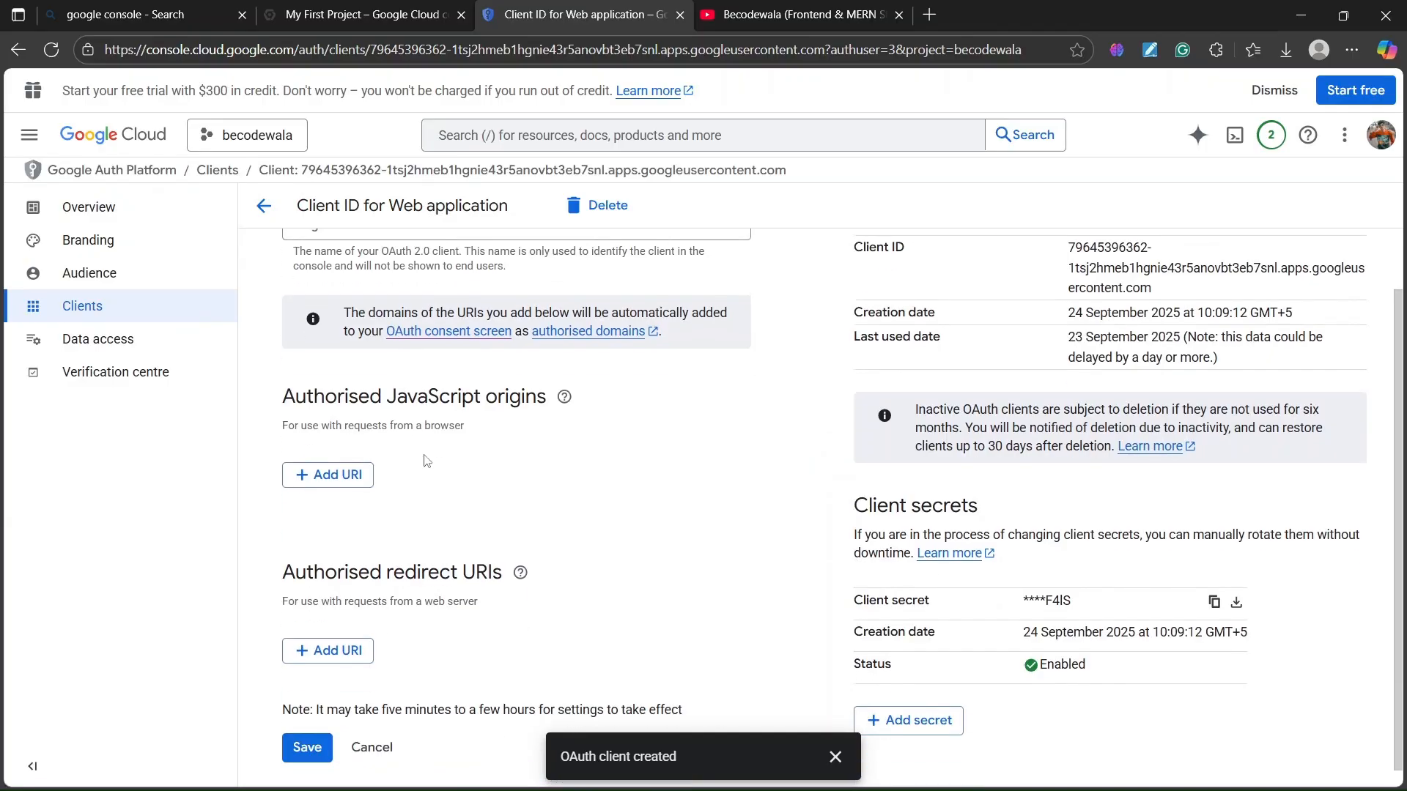
{"action": "scroll", "coordinate": [425, 462], "scroll_direction": "up", "scroll_amount": 1}
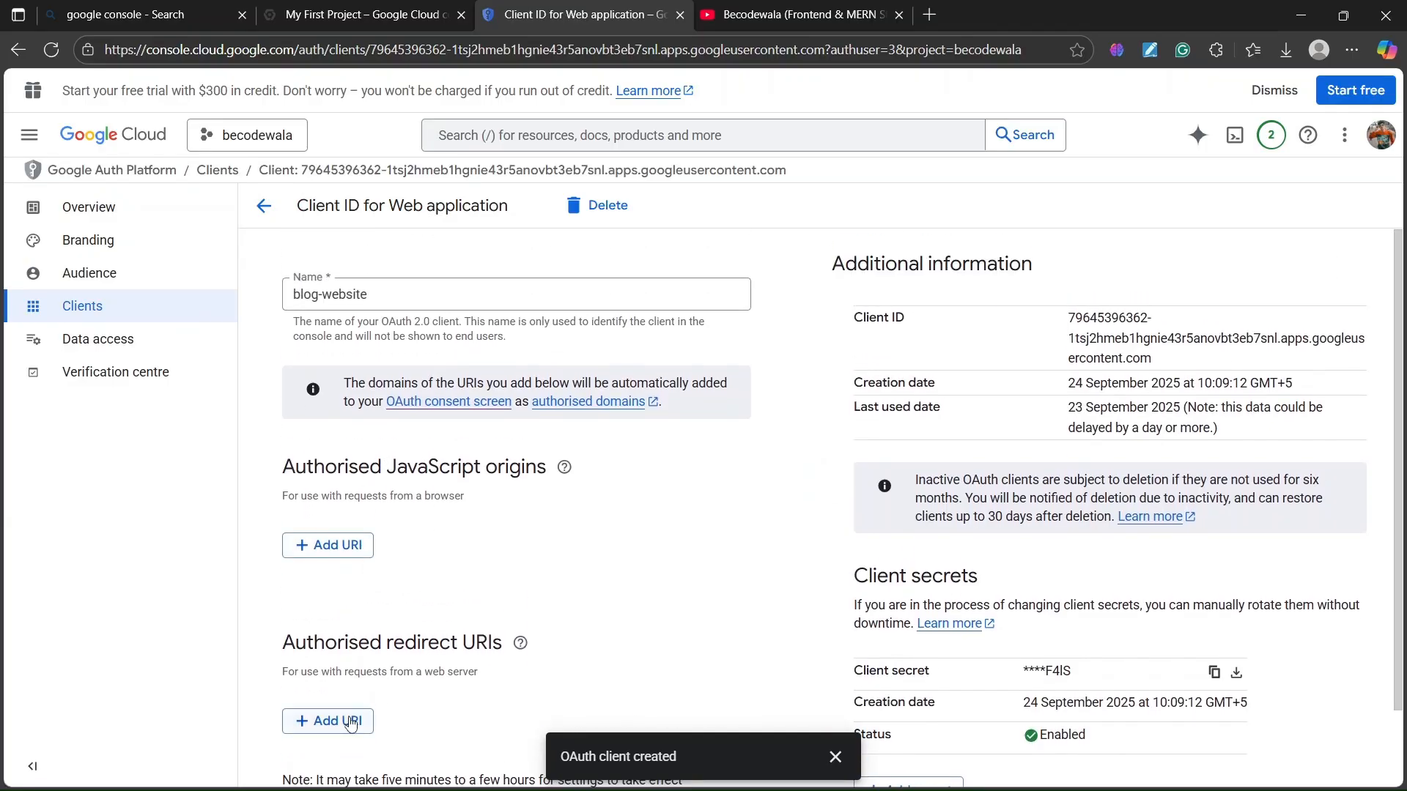
{"action": "left_click", "coordinate": [264, 206]}
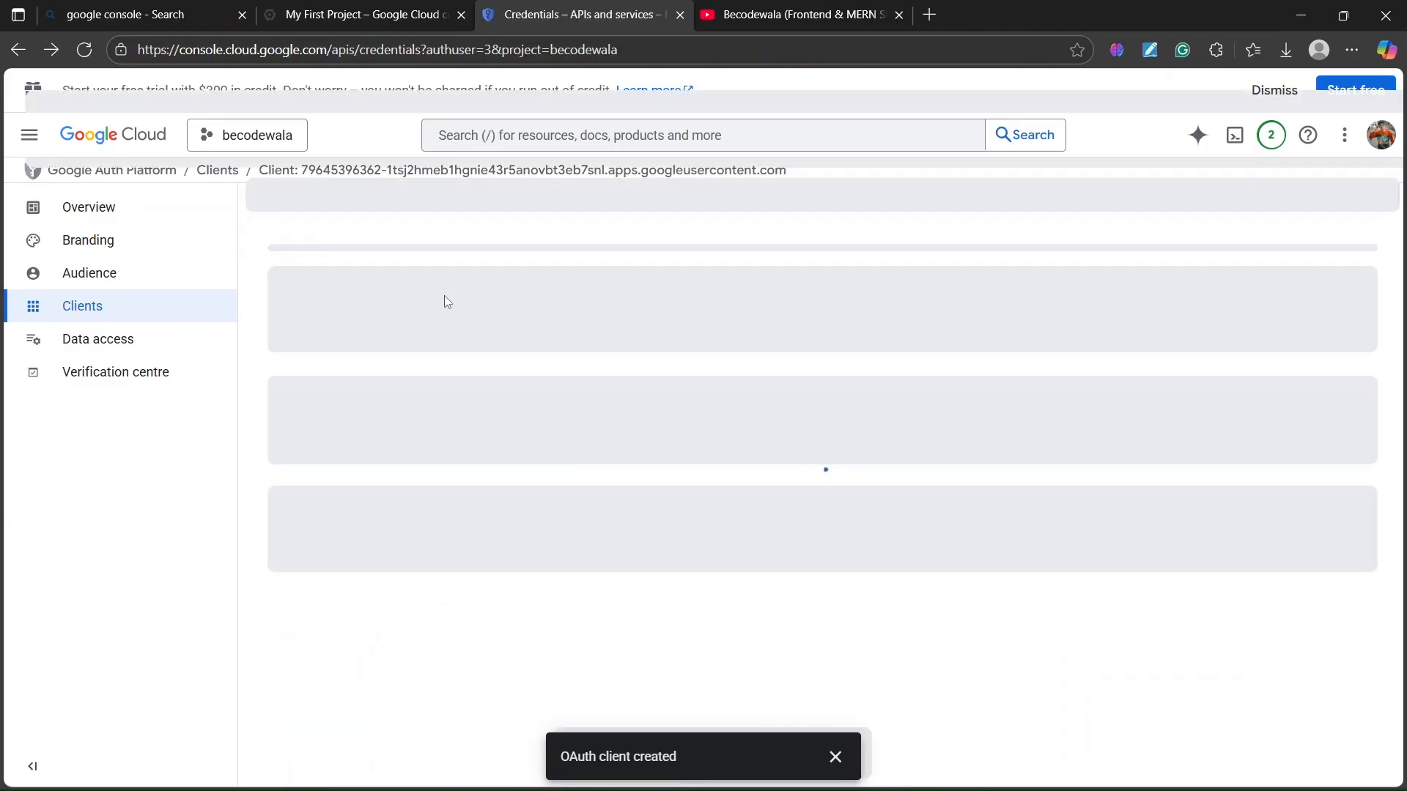